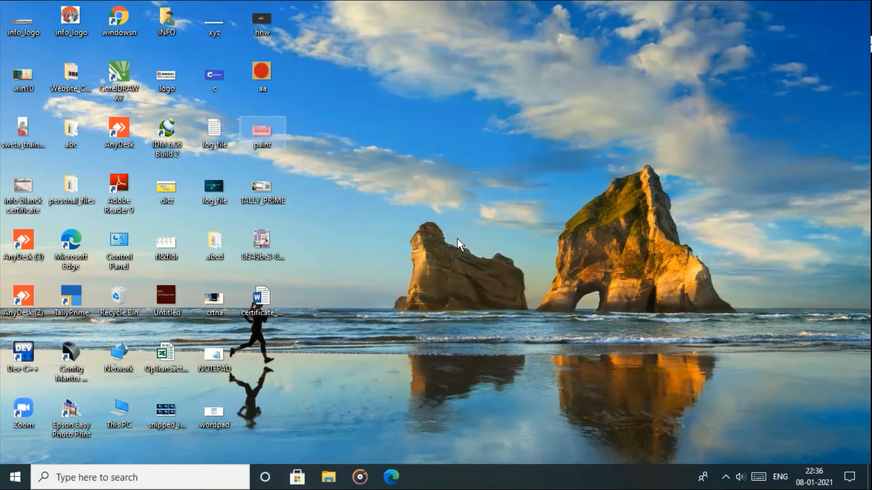
# - Launch Paint from the Windows Accessories group of installed programs
pyautogui.click(15, 477)
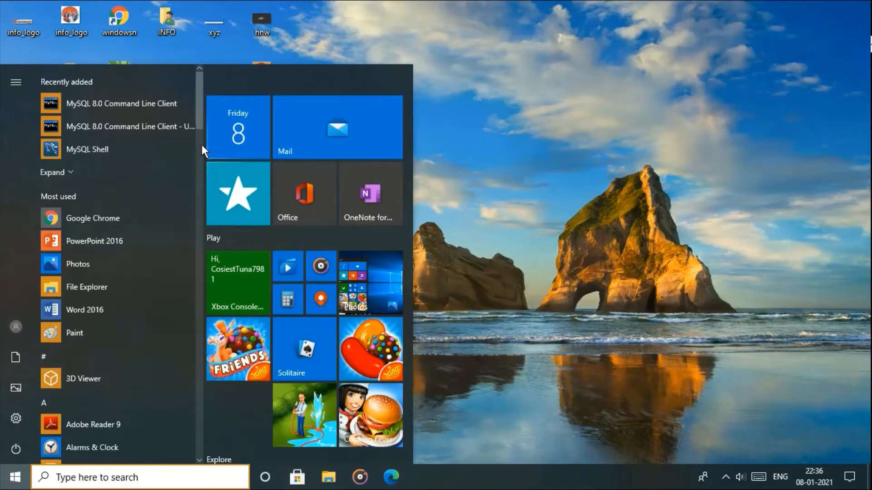
pyautogui.moveTo(199, 100); pyautogui.dragTo(203, 402)
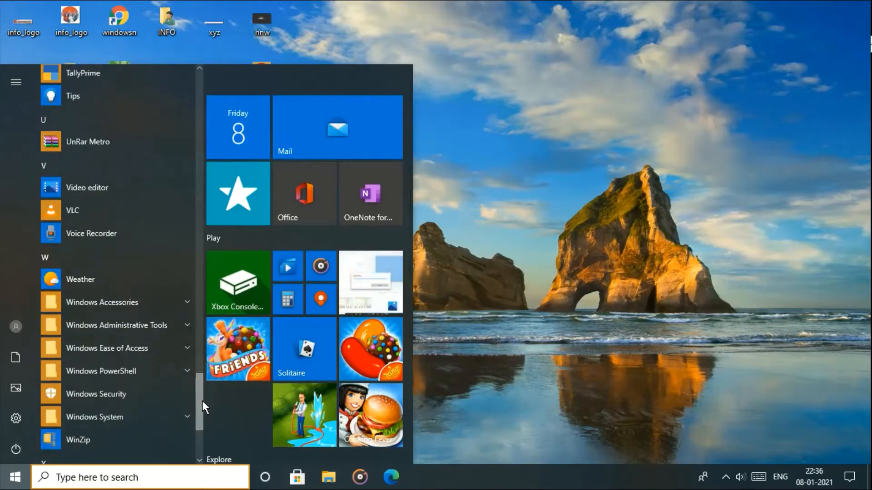
pyautogui.click(163, 297)
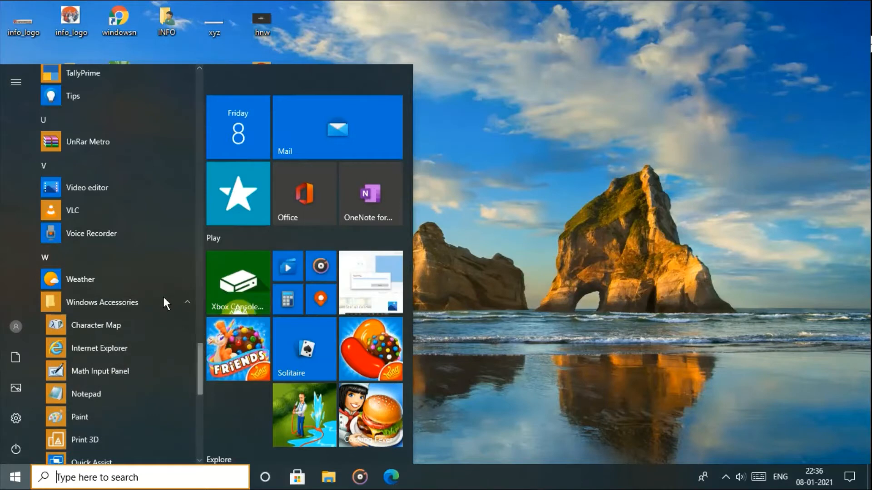
pyautogui.click(117, 421)
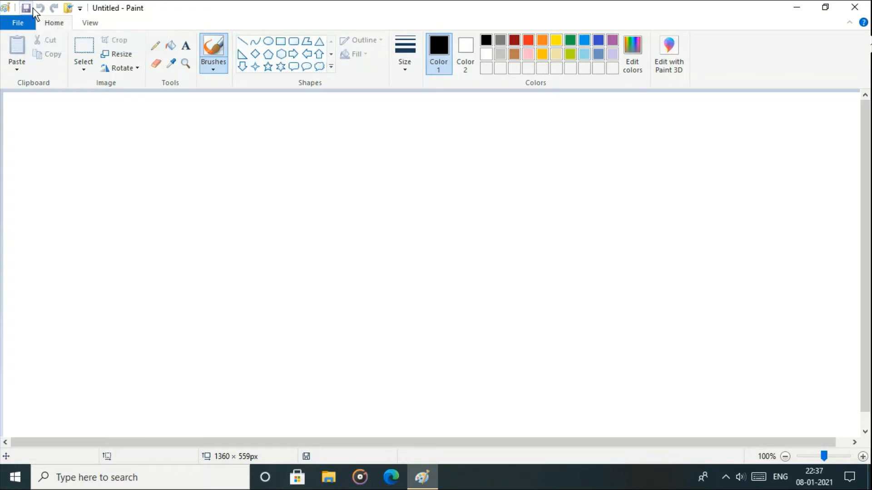
# - Add the New and Print commands to the Quick Access Toolbar
pyautogui.click(80, 8)
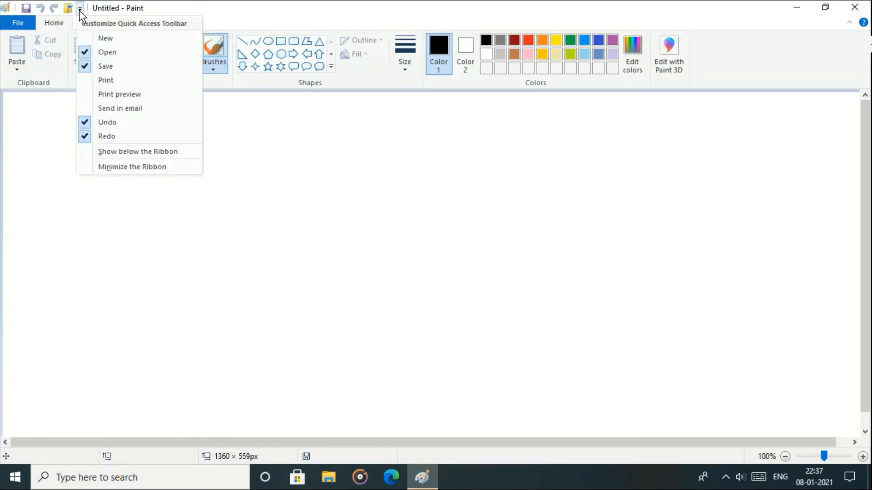
pyautogui.click(108, 37)
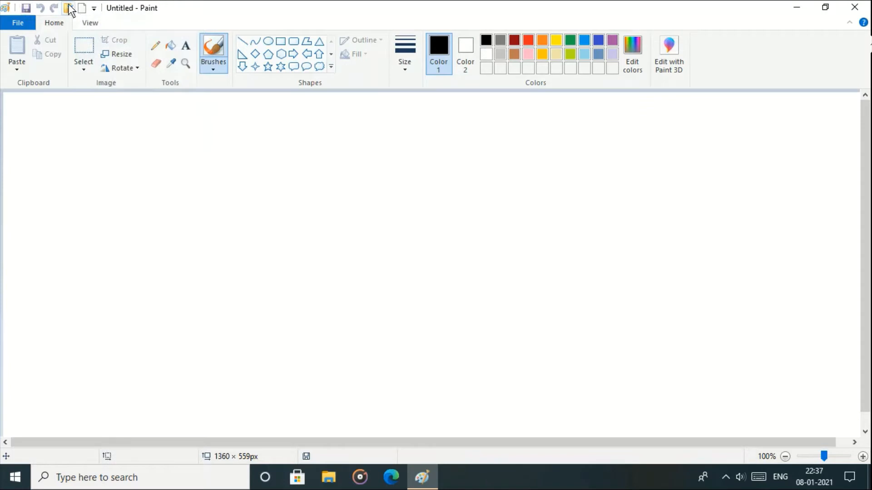
pyautogui.click(95, 8)
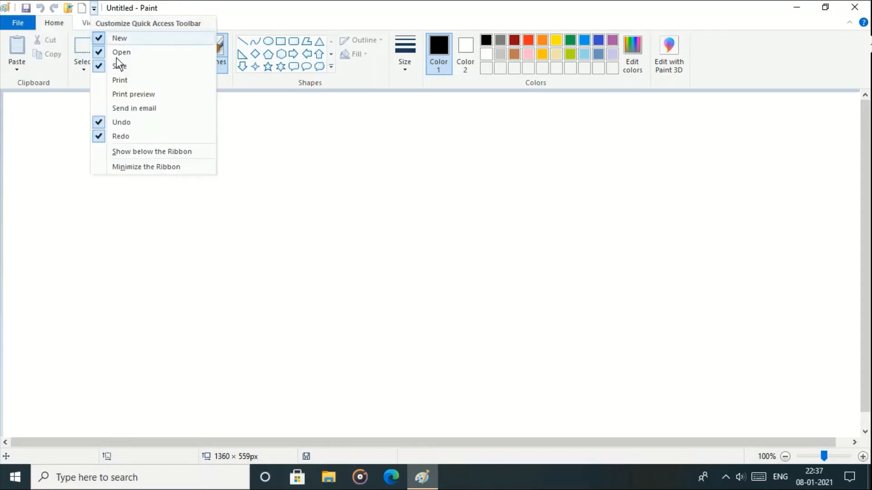
pyautogui.click(126, 79)
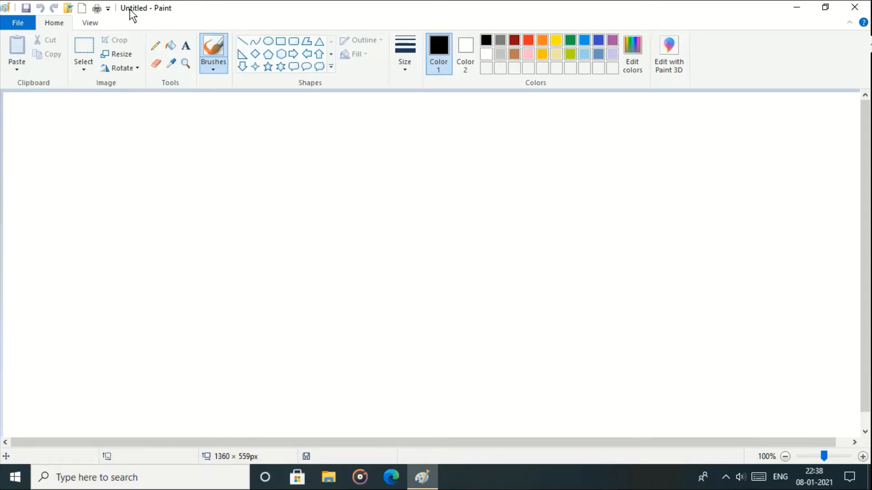
pyautogui.click(20, 25)
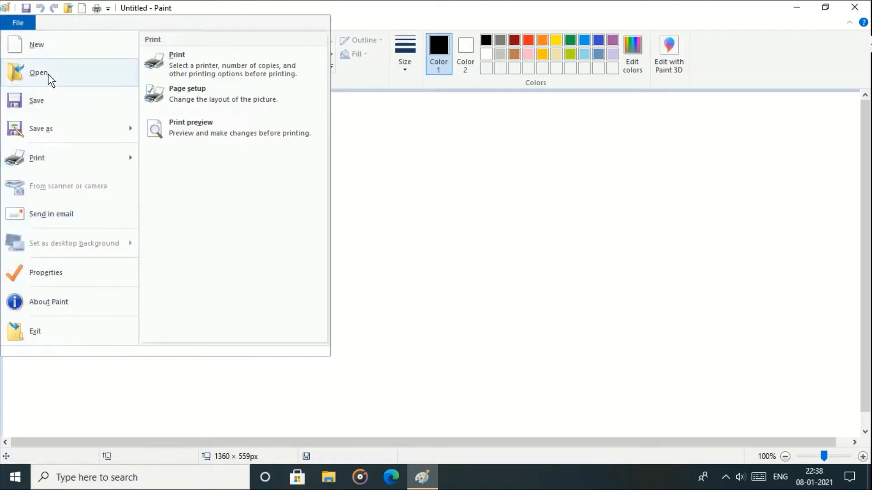
pyautogui.click(28, 25)
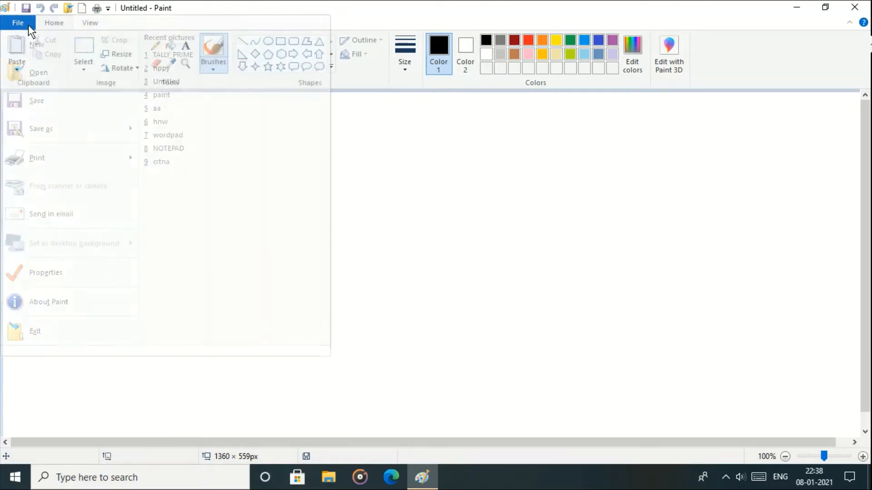
pyautogui.click(89, 25)
pyautogui.click(59, 24)
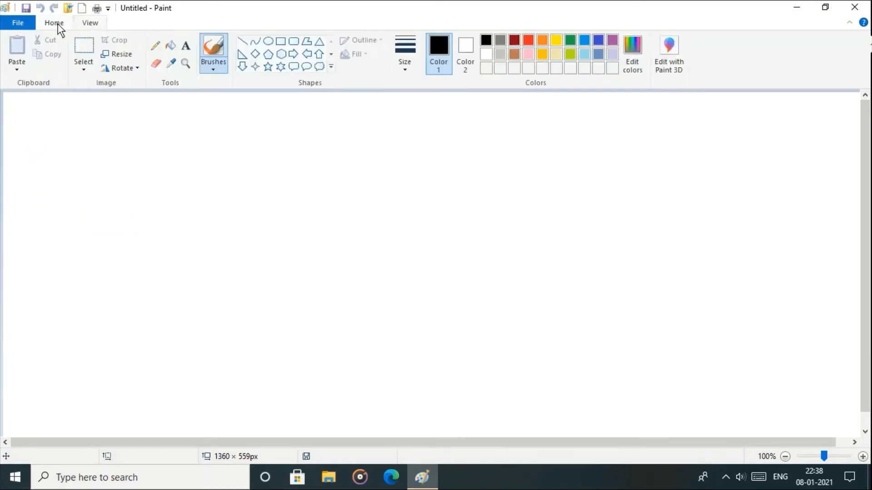
pyautogui.click(89, 25)
pyautogui.click(58, 25)
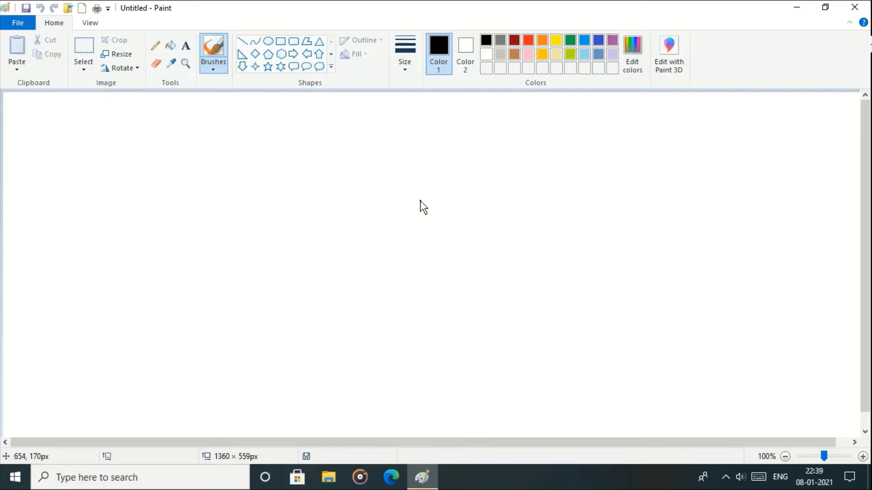
# - Draw a diagonal black brush stroke on the canvas and try out a rectangular selection of about 354 × 202 px below it
pyautogui.click(519, 305)
pyautogui.moveTo(258, 144); pyautogui.dragTo(396, 229)
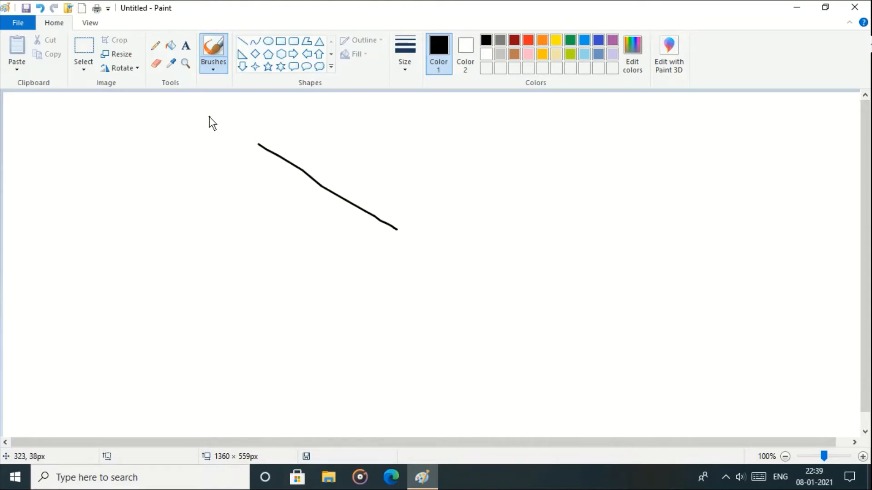
pyautogui.click(75, 46)
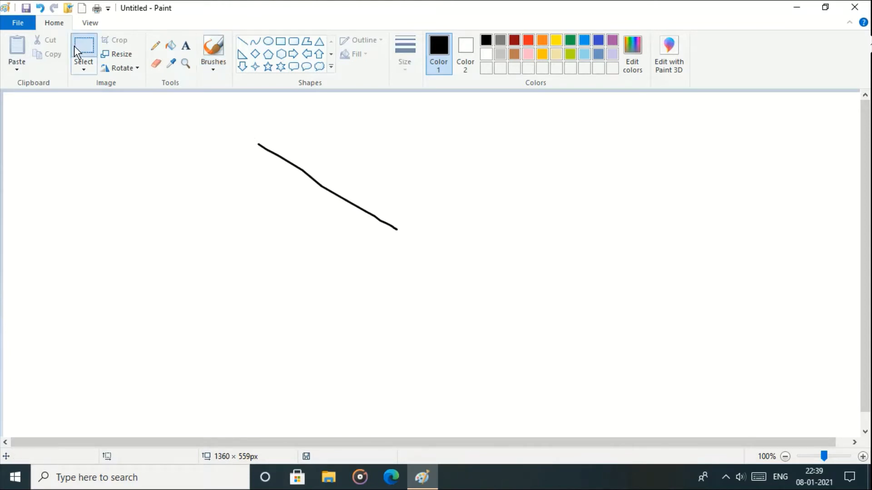
pyautogui.moveTo(196, 232); pyautogui.dragTo(422, 360)
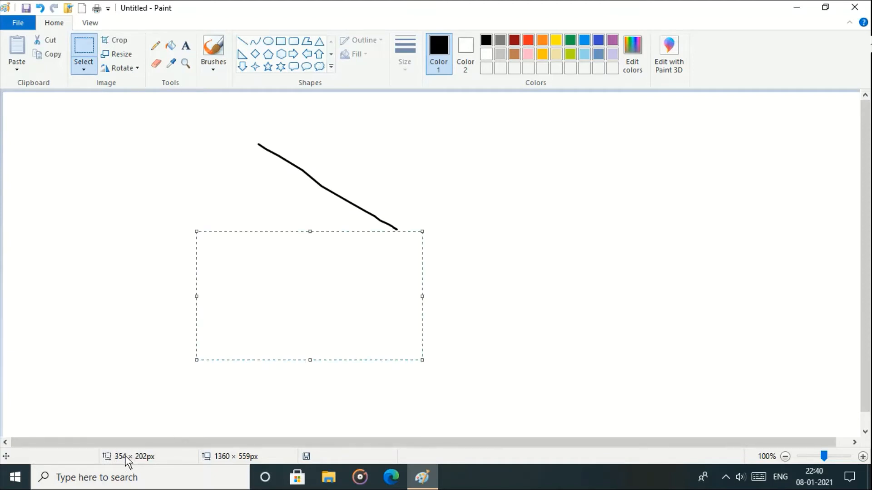
pyautogui.click(161, 200)
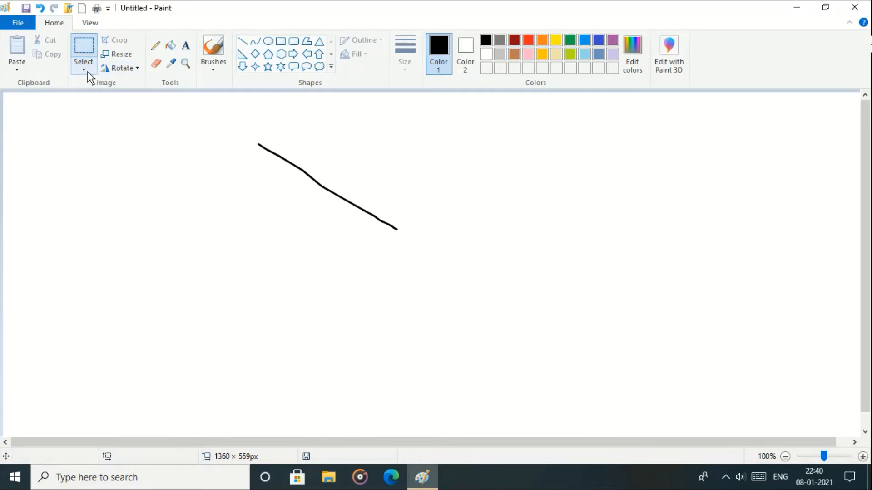
# - Select a rectangle of about 410 × 248 px around the brush stroke and delete its contents
pyautogui.click(78, 44)
pyautogui.moveTo(234, 132); pyautogui.dragTo(495, 289)
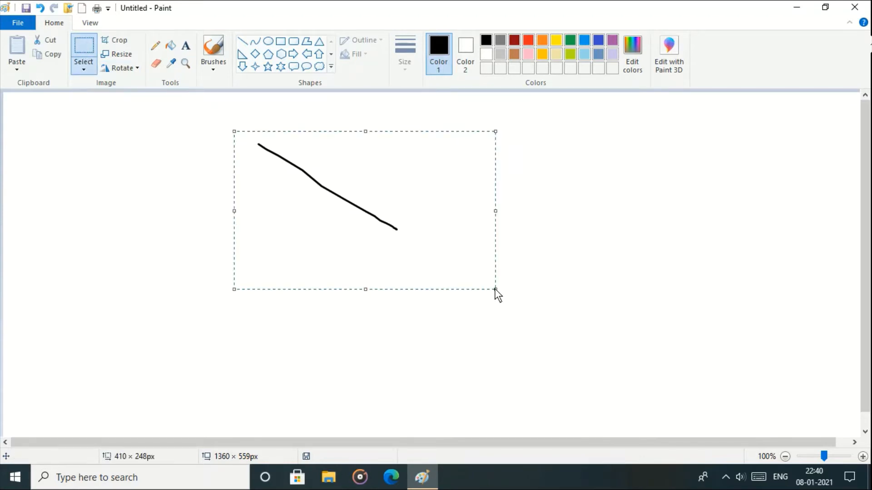
pyautogui.press('Delete')
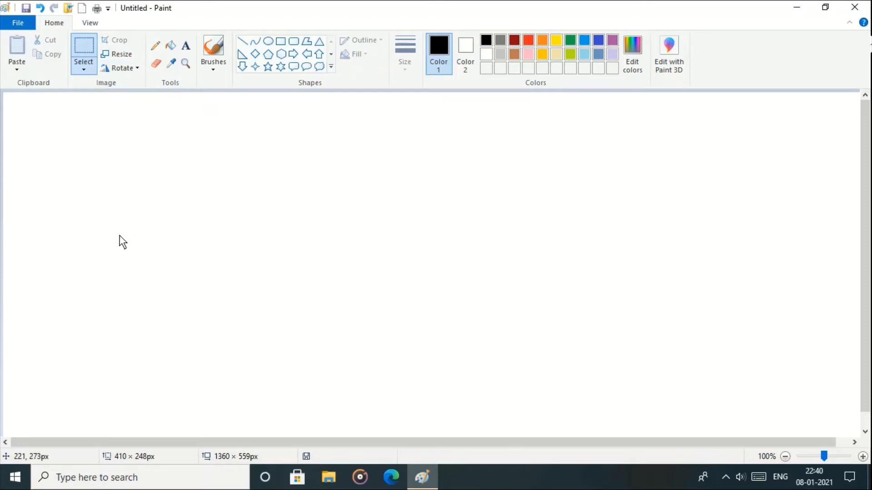
# - Open the picture hppy from the Downloads folder without saving the changes to the untitled drawing
pyautogui.click(13, 25)
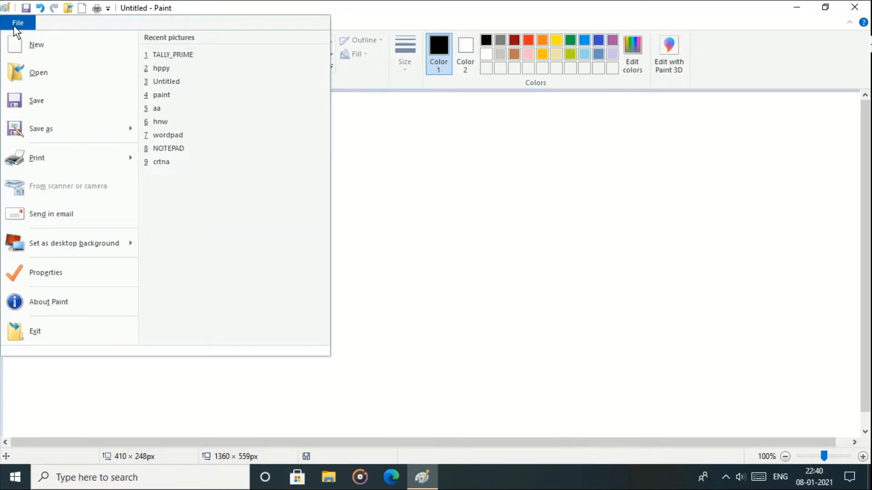
pyautogui.click(36, 73)
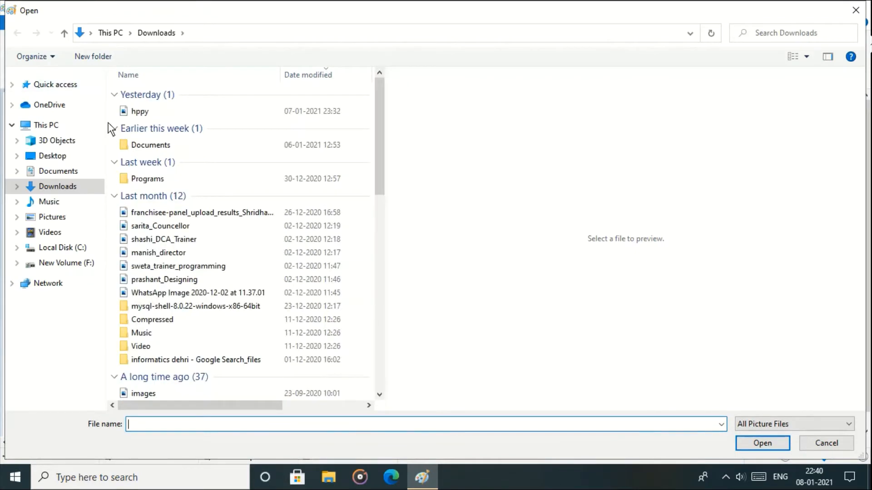
pyautogui.click(145, 113)
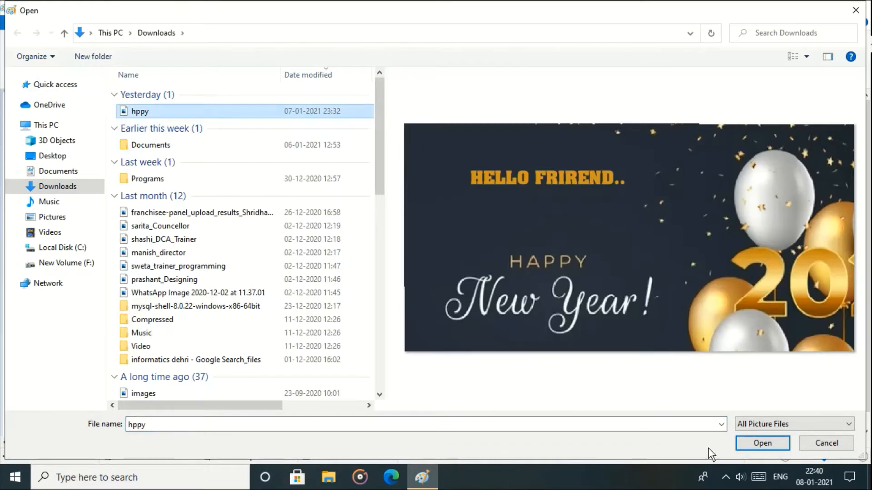
pyautogui.click(738, 441)
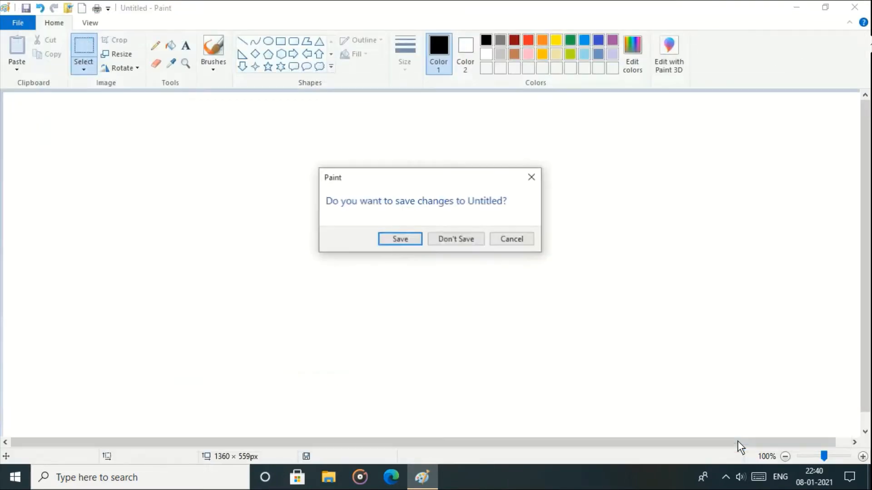
pyautogui.click(455, 240)
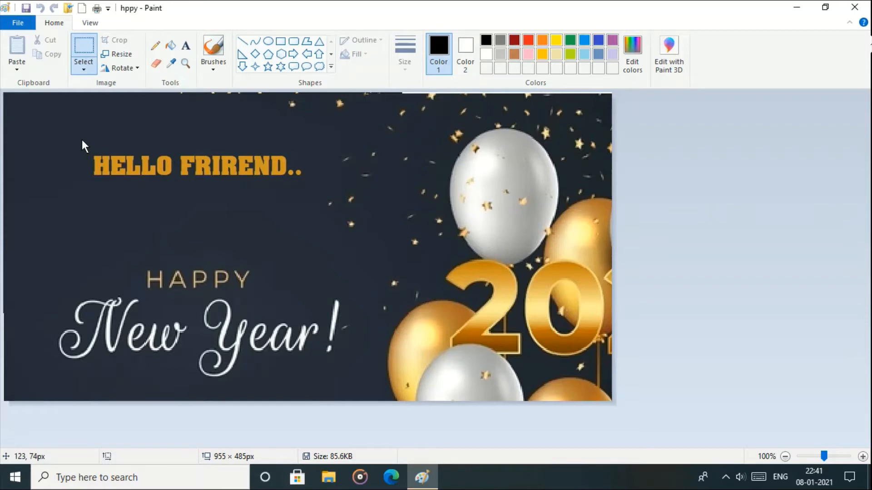
# - Try deleting a selection of about 372 × 95 px around the "HELLO FRIREND.." text, and undo the deletion
pyautogui.moveTo(82, 140); pyautogui.dragTo(318, 200)
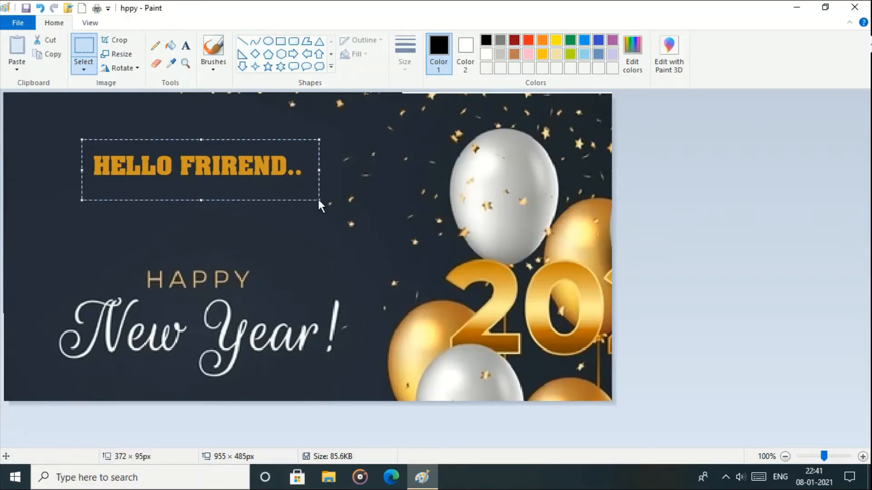
pyautogui.press('Delete')
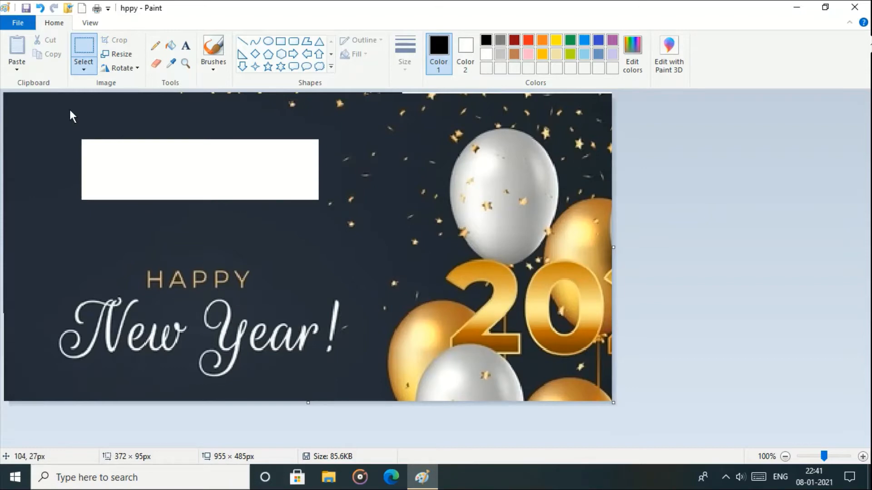
pyautogui.click(40, 8)
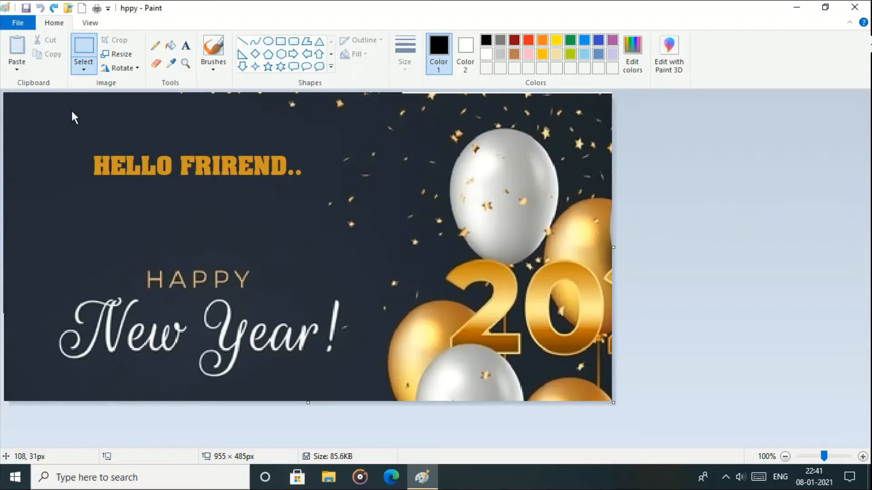
# - Cover the "HELLO FRIREND.." text with a slightly widened copy of a plain dark background strip, about 327 × 68 px, taken from above it
pyautogui.moveTo(66, 106); pyautogui.dragTo(274, 148)
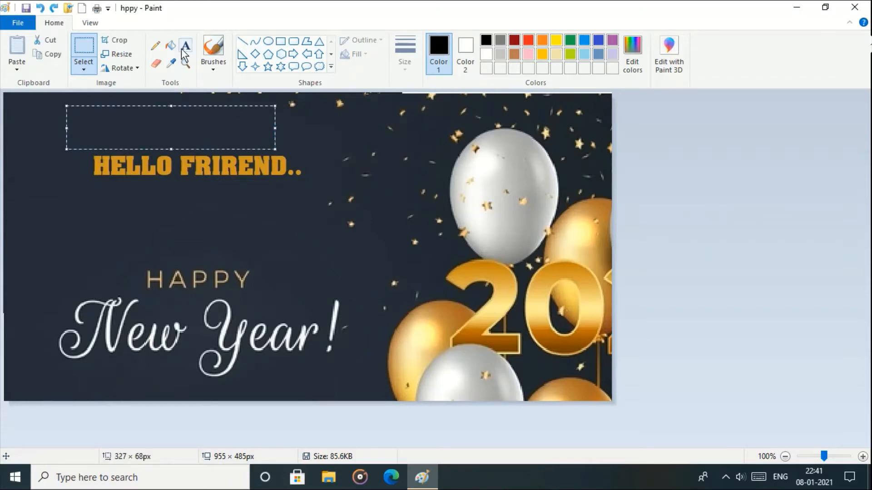
pyautogui.click(48, 52)
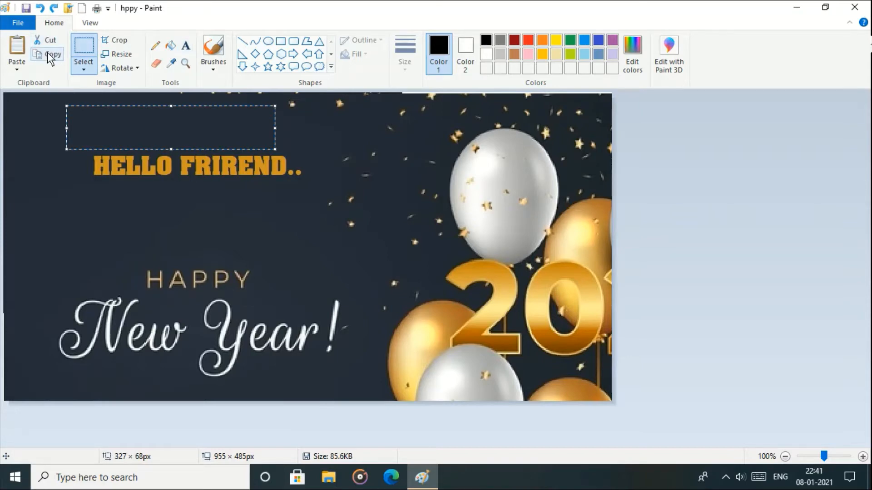
pyautogui.click(13, 44)
pyautogui.moveTo(73, 113); pyautogui.dragTo(156, 175)
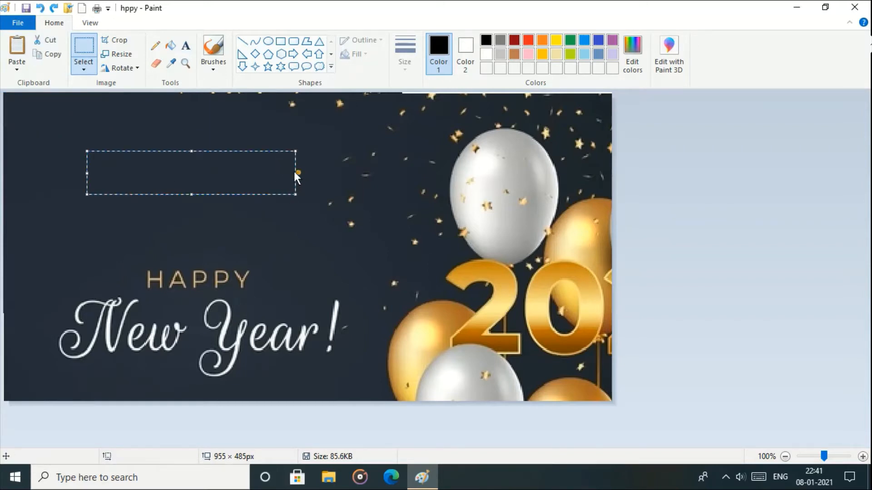
pyautogui.moveTo(295, 172); pyautogui.dragTo(302, 173)
pyautogui.click(296, 232)
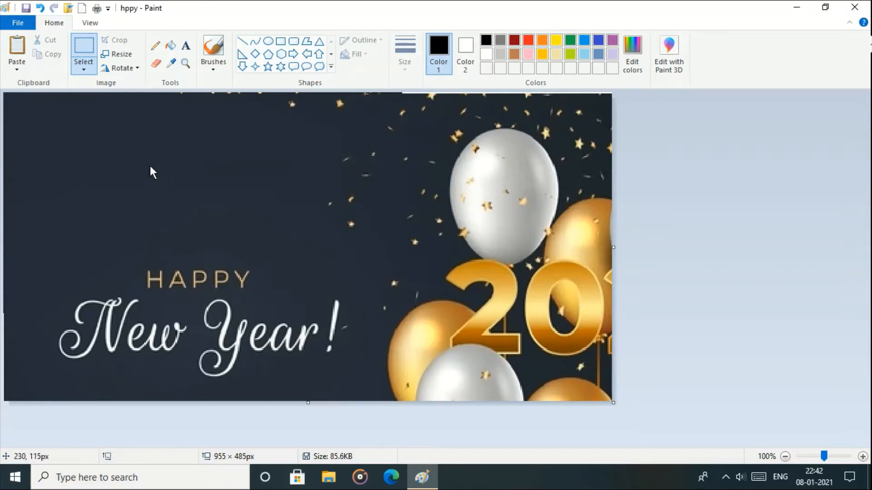
# - Paste the DCA trainer's photo from the Downloads folder into the picture and shrink it to about 217 × 304 px
pyautogui.click(21, 68)
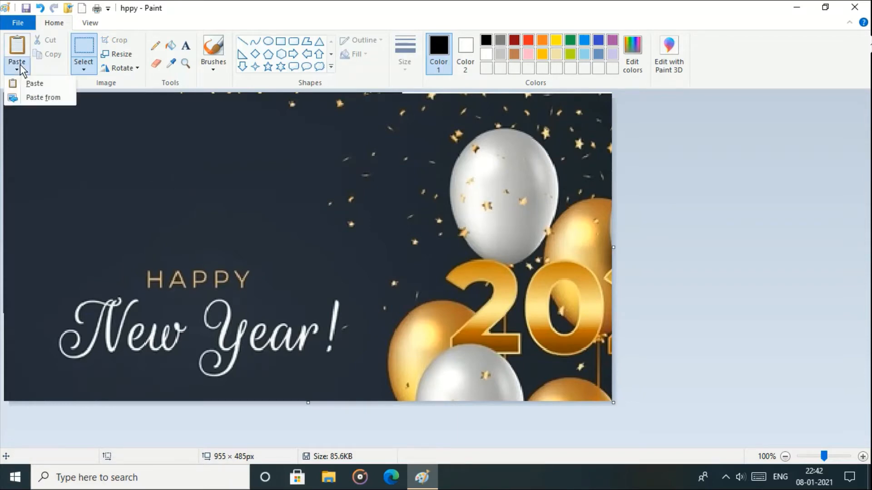
pyautogui.click(38, 98)
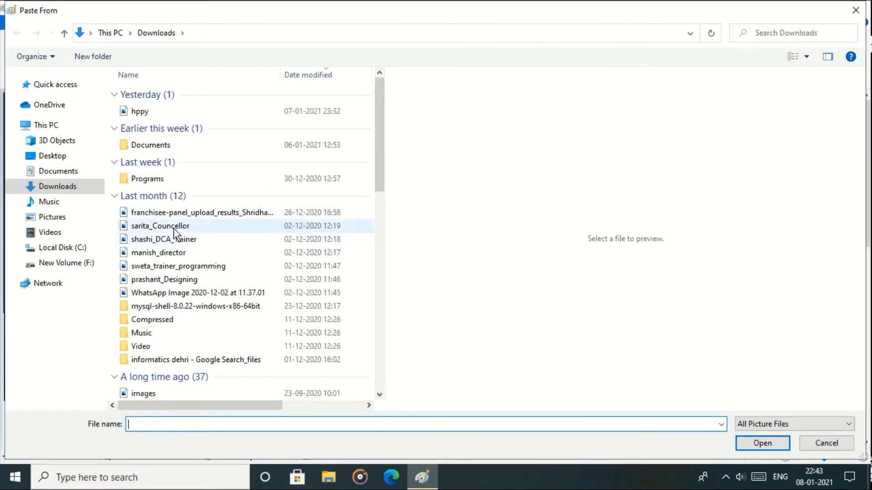
pyautogui.click(174, 241)
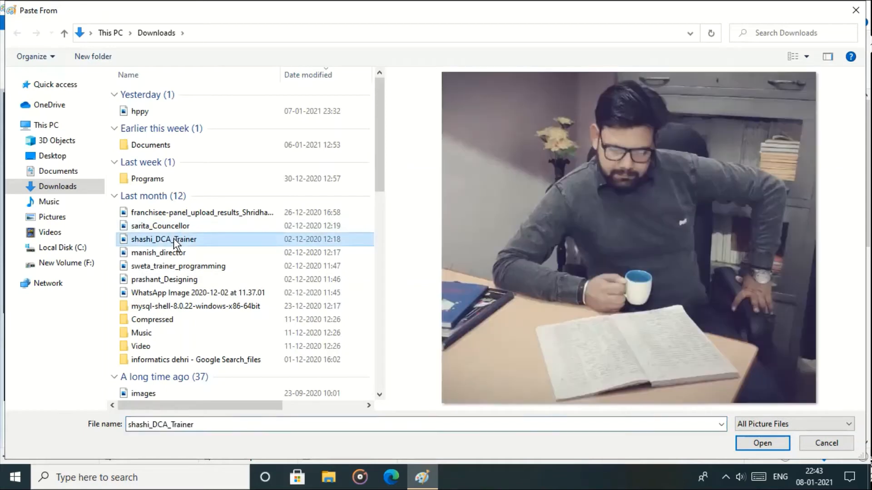
pyautogui.click(757, 442)
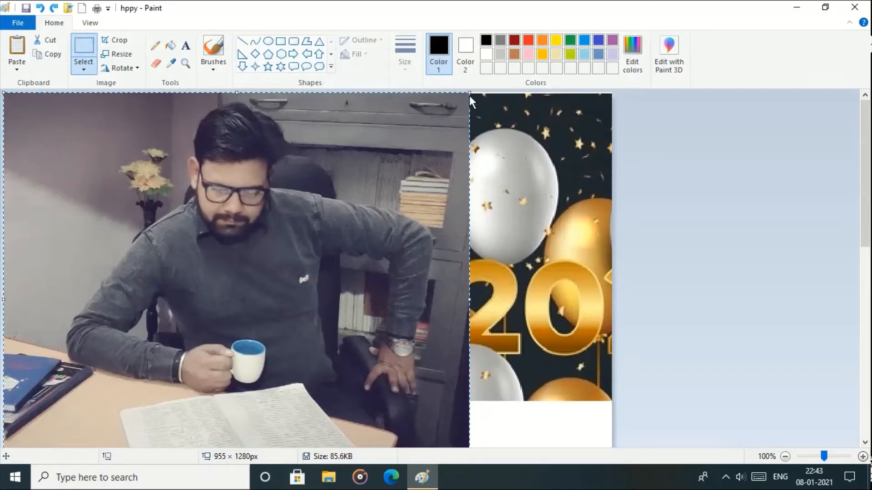
pyautogui.moveTo(470, 94); pyautogui.dragTo(141, 312)
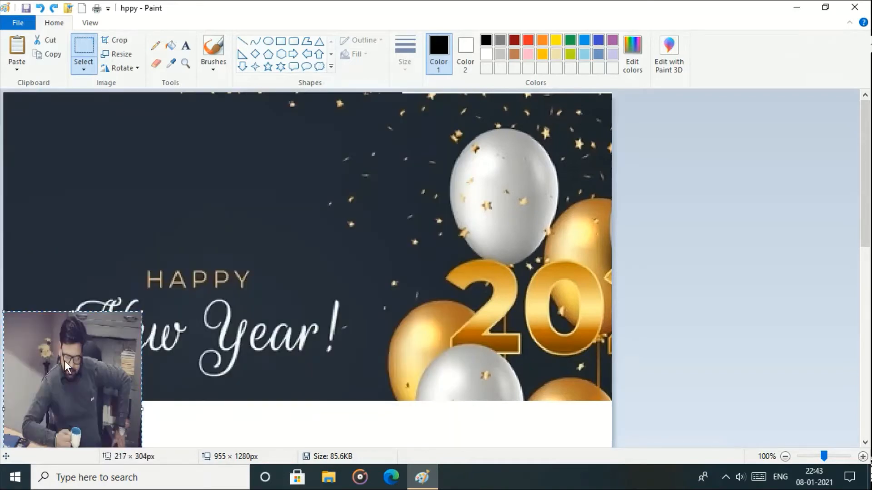
# - Shrink the pasted photo to about 172 × 191 px and place it centred just above the word HAPPY
pyautogui.moveTo(65, 360); pyautogui.dragTo(101, 165)
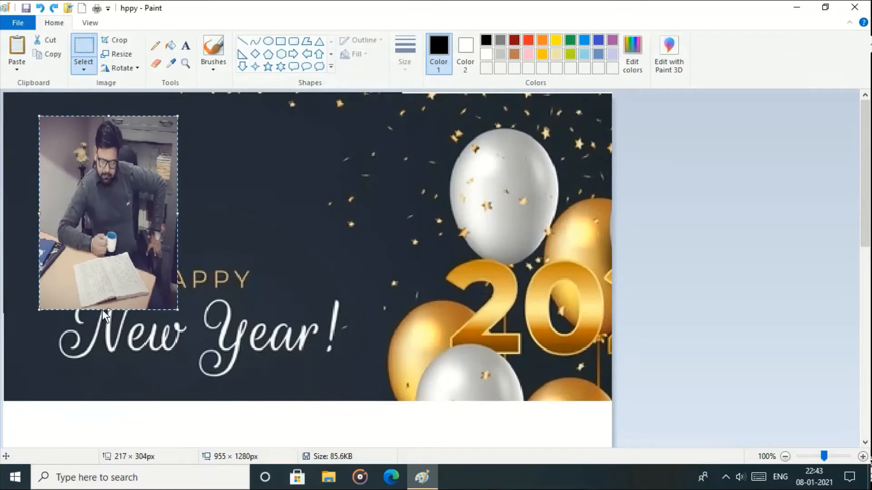
pyautogui.moveTo(109, 308); pyautogui.dragTo(110, 252)
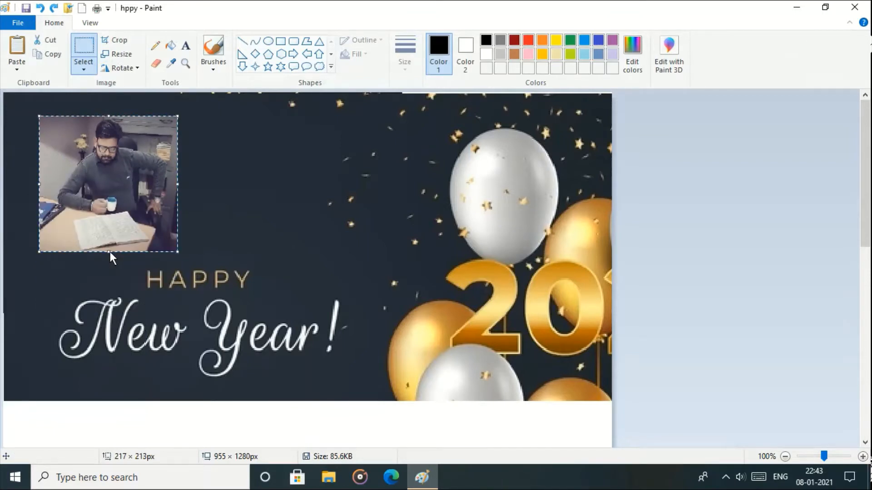
pyautogui.moveTo(39, 184); pyautogui.dragTo(67, 183)
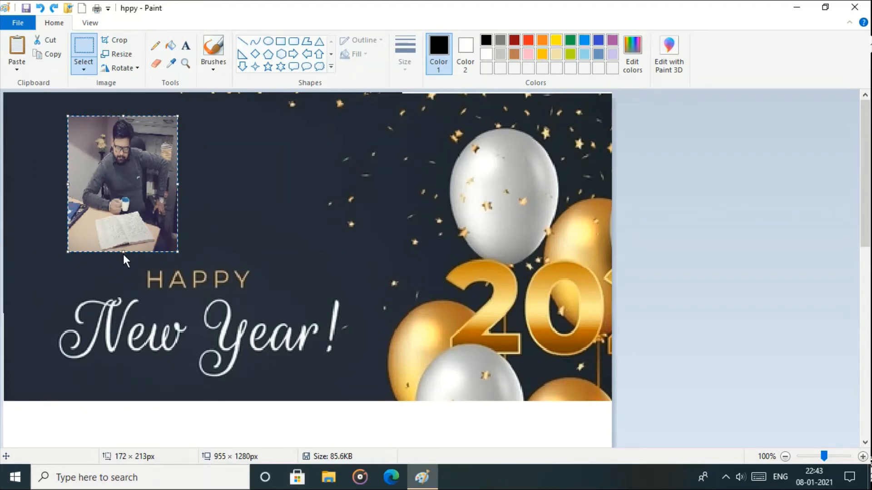
pyautogui.moveTo(124, 254); pyautogui.dragTo(123, 238)
pyautogui.moveTo(113, 163); pyautogui.dragTo(184, 183)
pyautogui.press('Escape')
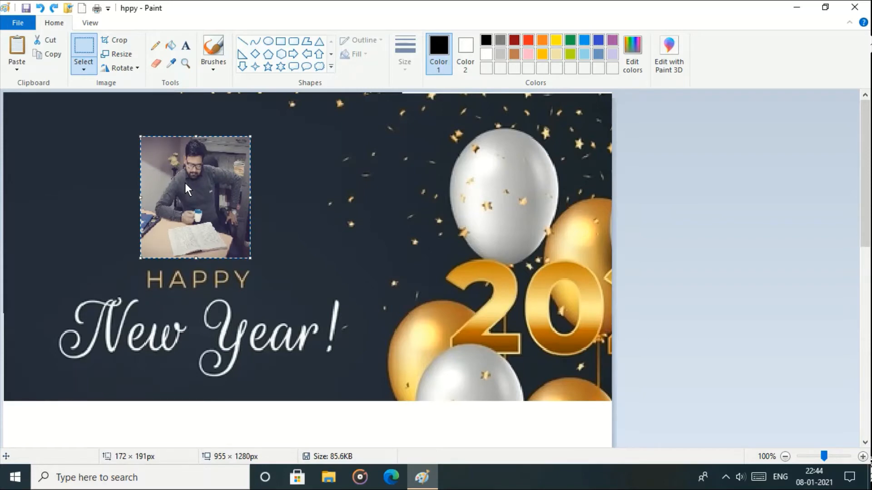
pyautogui.click(64, 152)
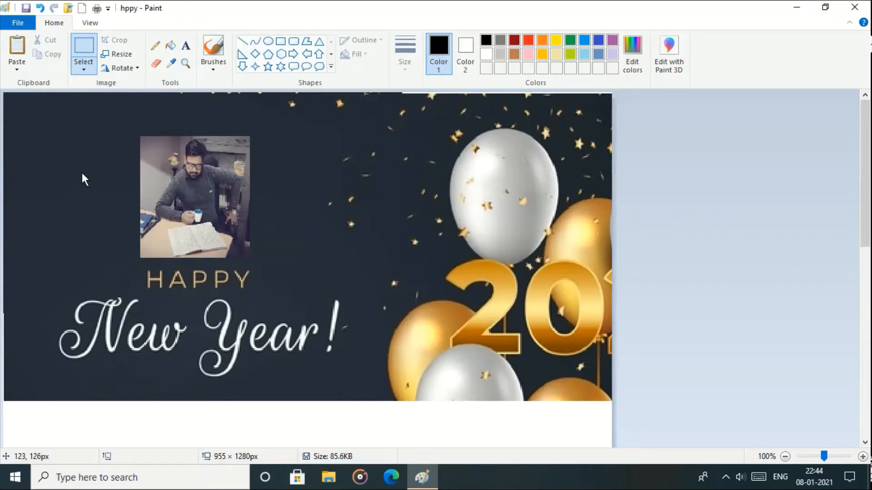
# - Save the edited picture, and save a PNG copy of it as hppy1 on the Desktop
pyautogui.click(27, 8)
pyautogui.click(20, 20)
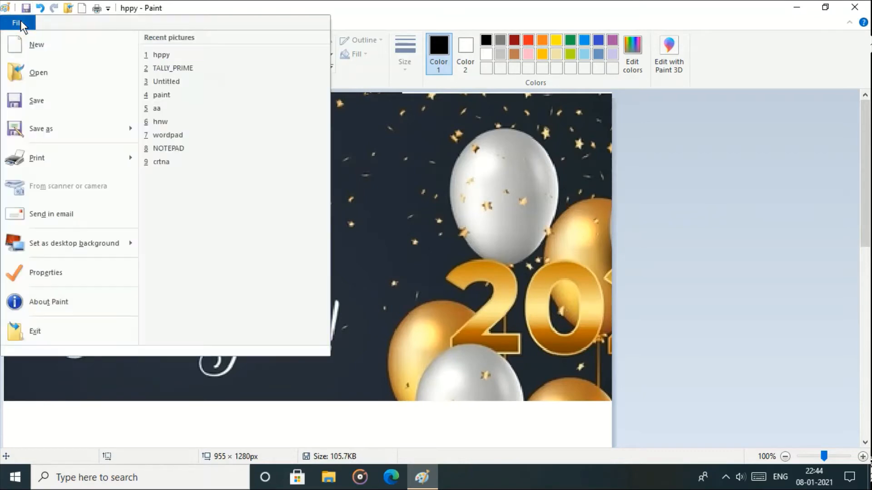
pyautogui.moveTo(37, 135)
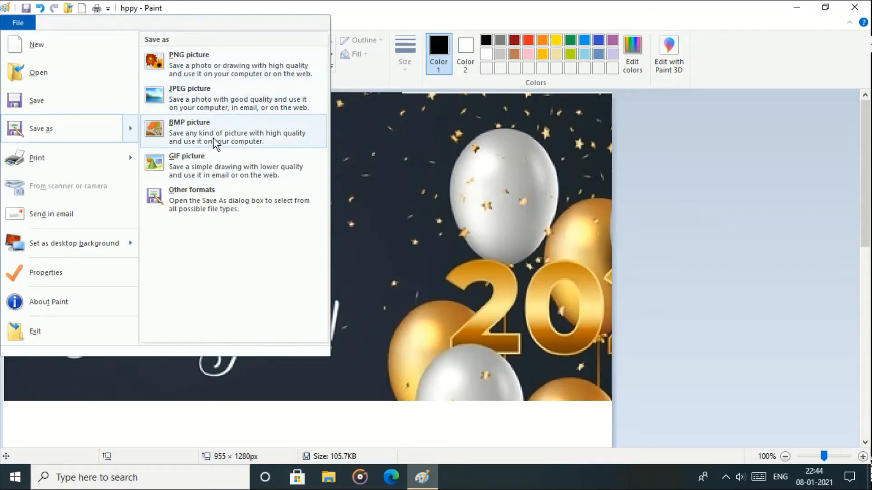
pyautogui.click(210, 68)
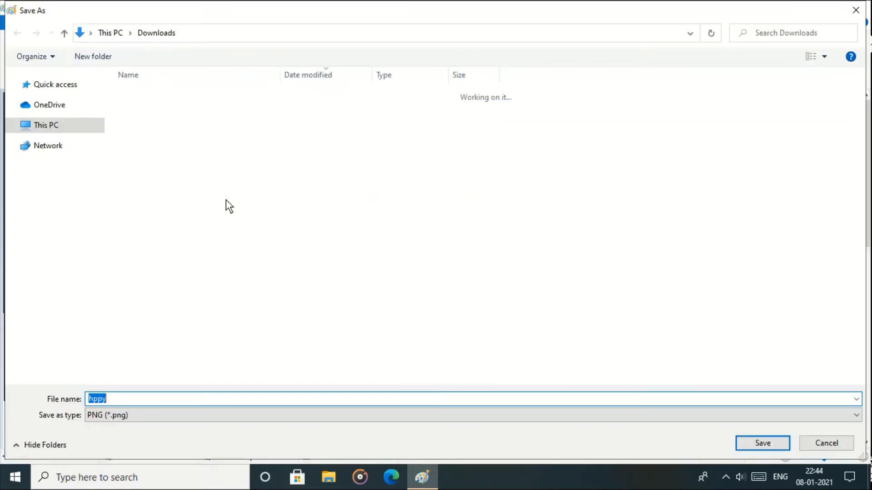
pyautogui.click(135, 402)
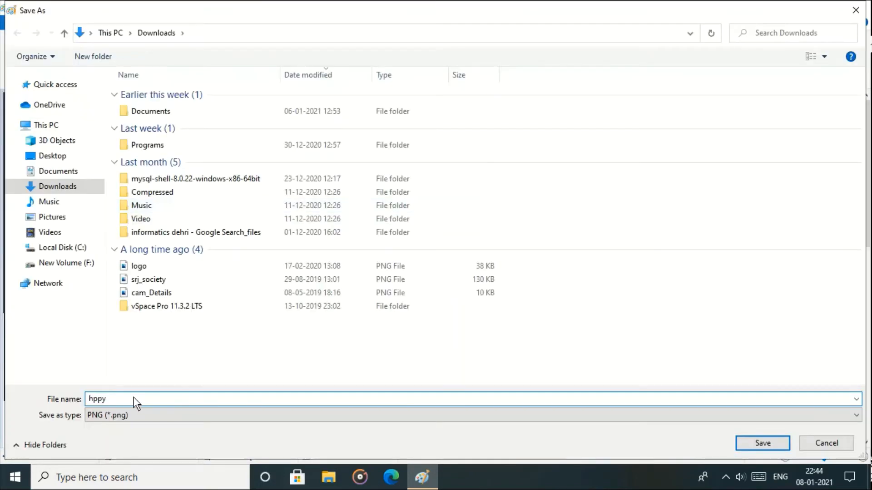
pyautogui.write('1')
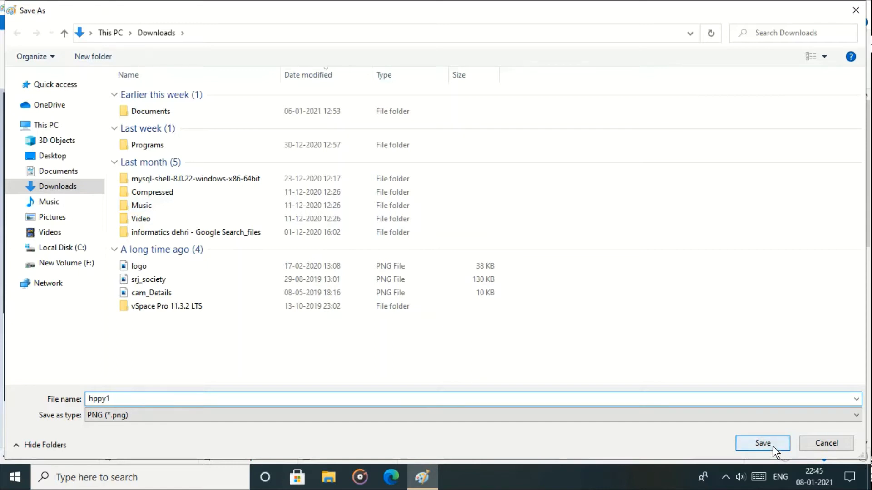
pyautogui.click(58, 162)
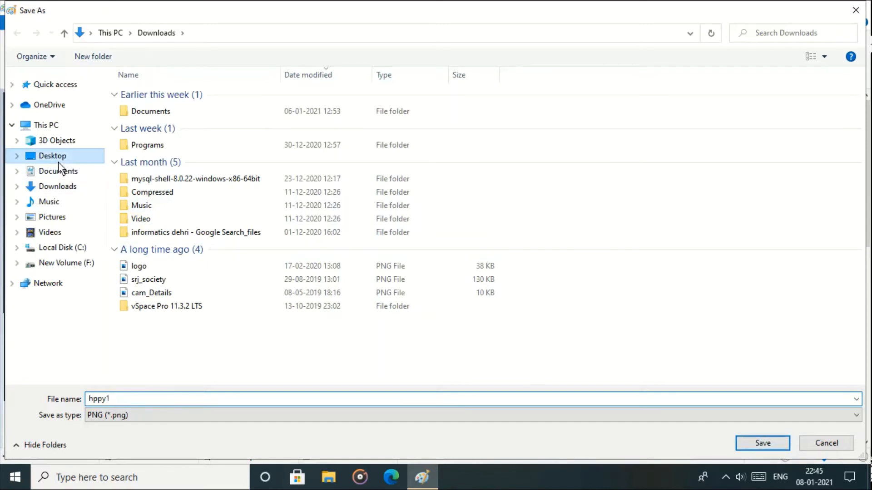
pyautogui.click(750, 443)
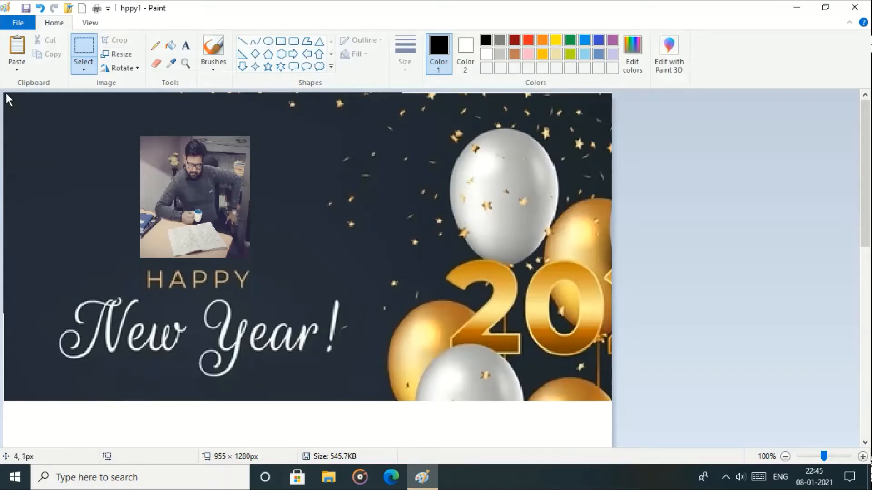
# - Crop the picture to the artwork, about 951 × 484 px, and resize it to 1280 × 720 pixels without maintaining the aspect ratio
pyautogui.moveTo(6, 93); pyautogui.dragTo(611, 401)
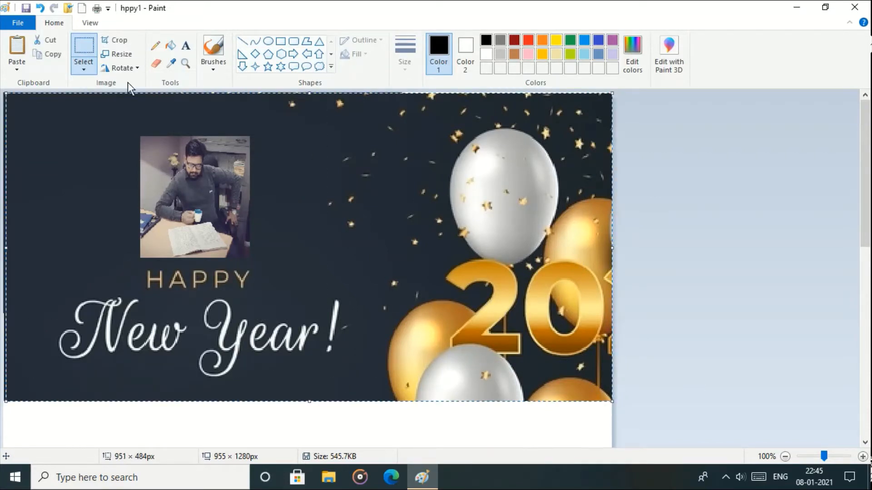
pyautogui.click(113, 40)
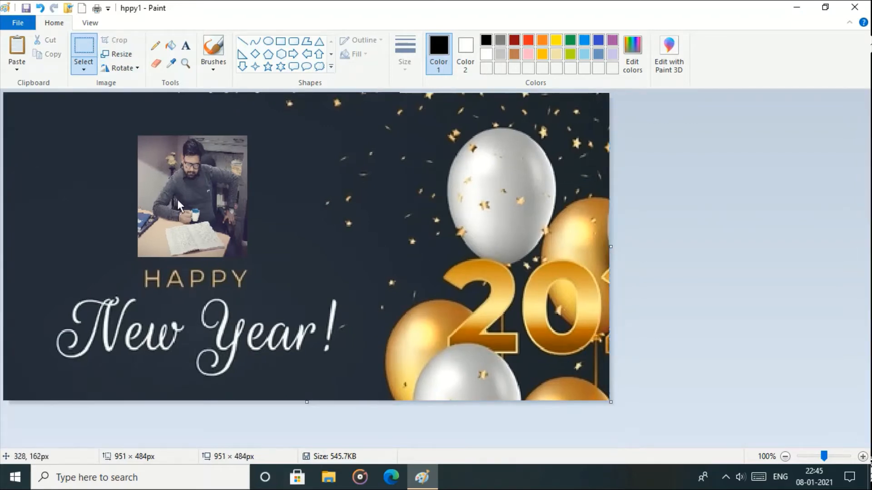
pyautogui.click(125, 58)
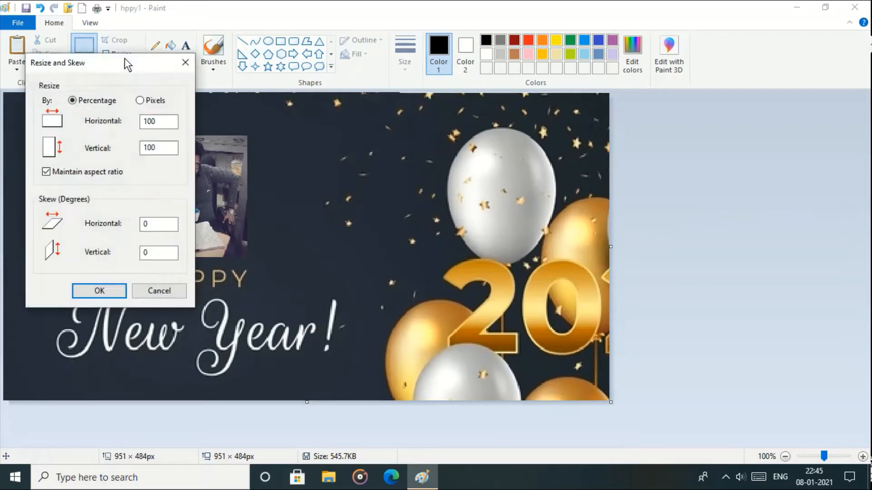
pyautogui.click(140, 101)
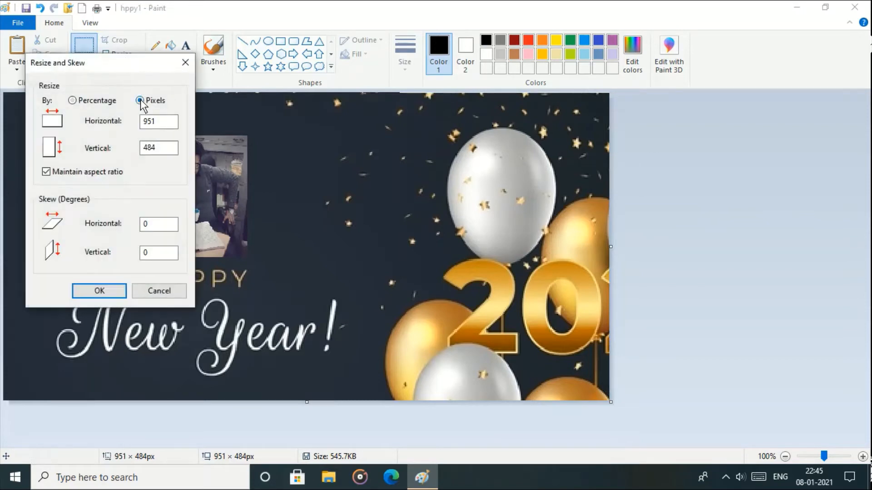
pyautogui.click(112, 172)
pyautogui.moveTo(159, 122); pyautogui.dragTo(128, 122)
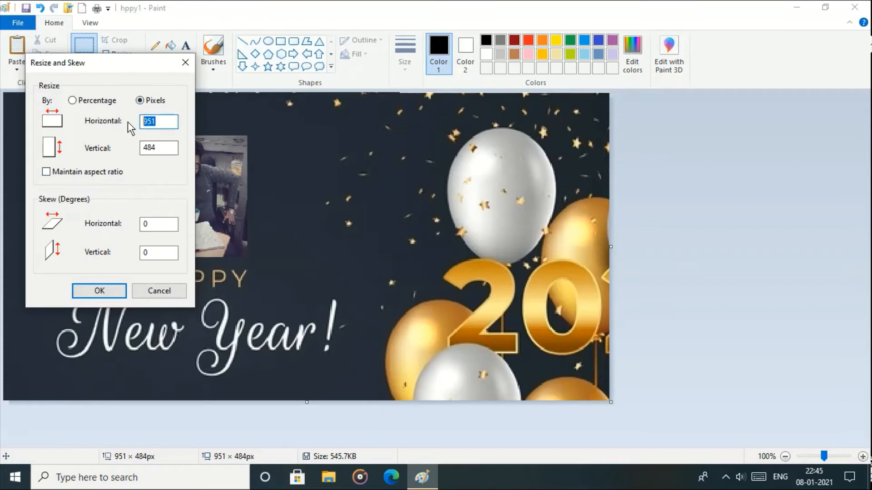
pyautogui.write('1280')
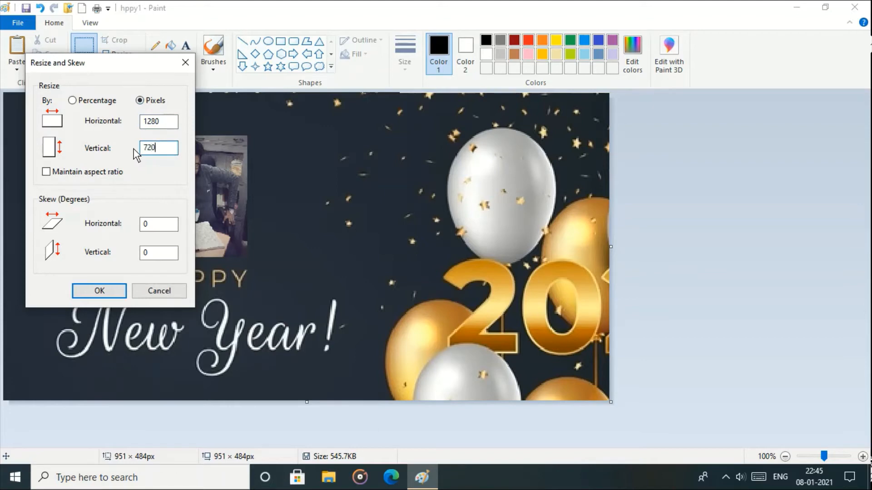
pyautogui.write('720')
pyautogui.click(96, 288)
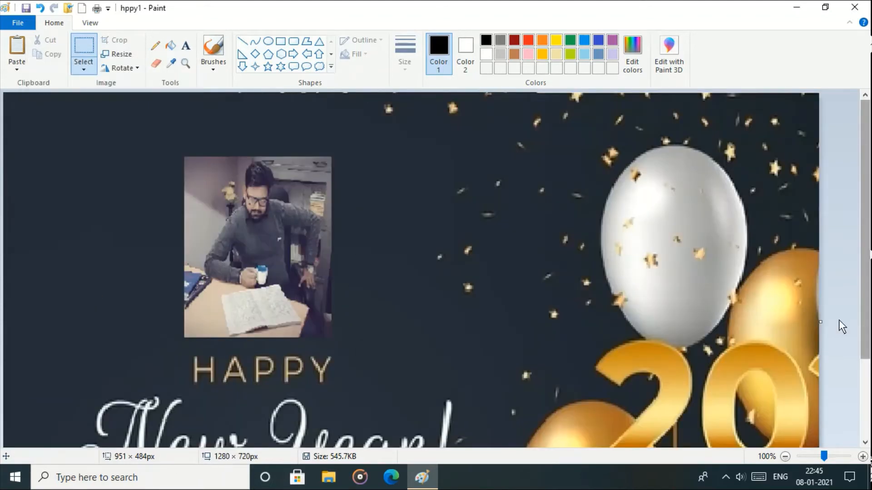
# - Check the resized picture at 50% and 100% zoom, and save it
pyautogui.click(784, 457)
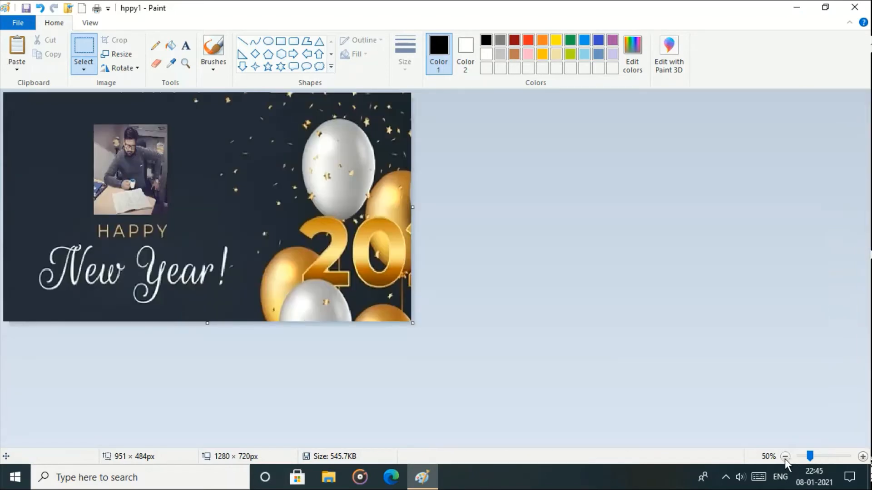
pyautogui.click(862, 457)
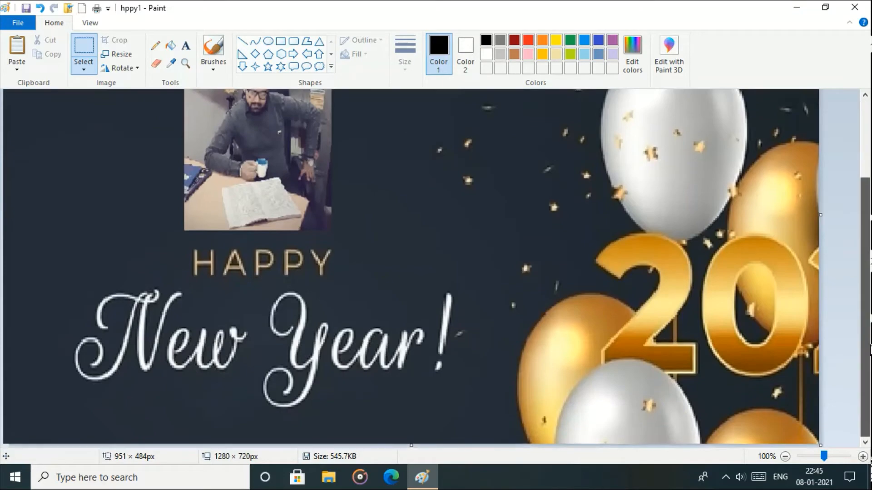
pyautogui.moveTo(869, 345); pyautogui.dragTo(865, 232)
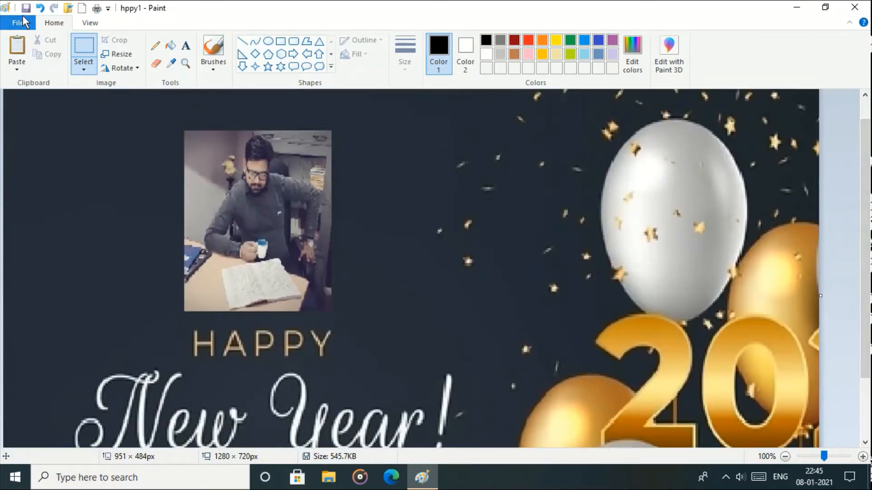
pyautogui.click(25, 9)
# - Set the picture as the desktop background with the Fill option and check it on the desktop
pyautogui.click(23, 22)
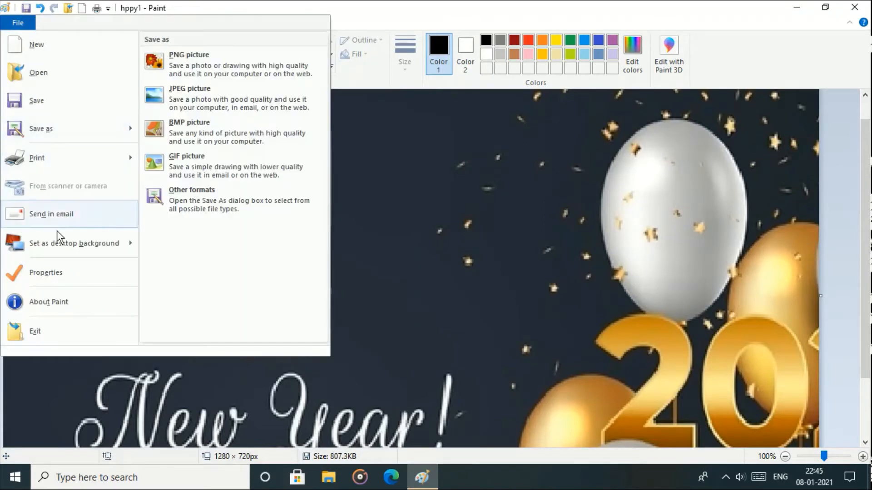
pyautogui.moveTo(60, 251)
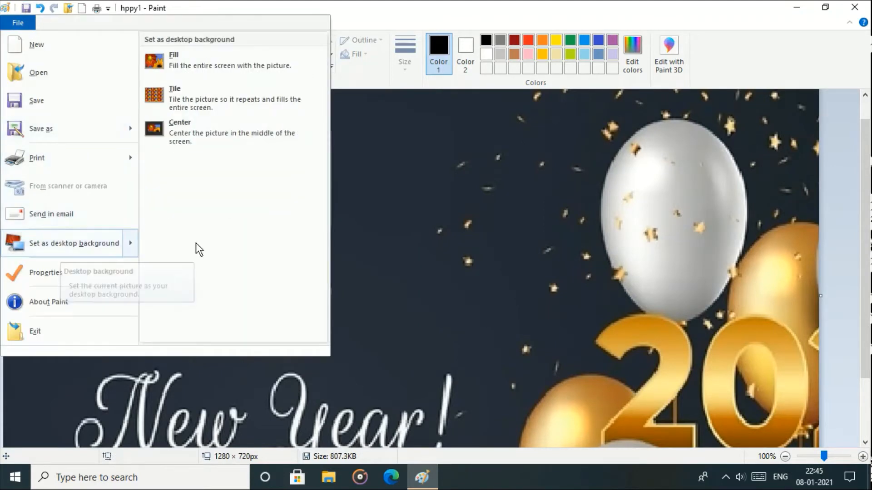
pyautogui.click(183, 60)
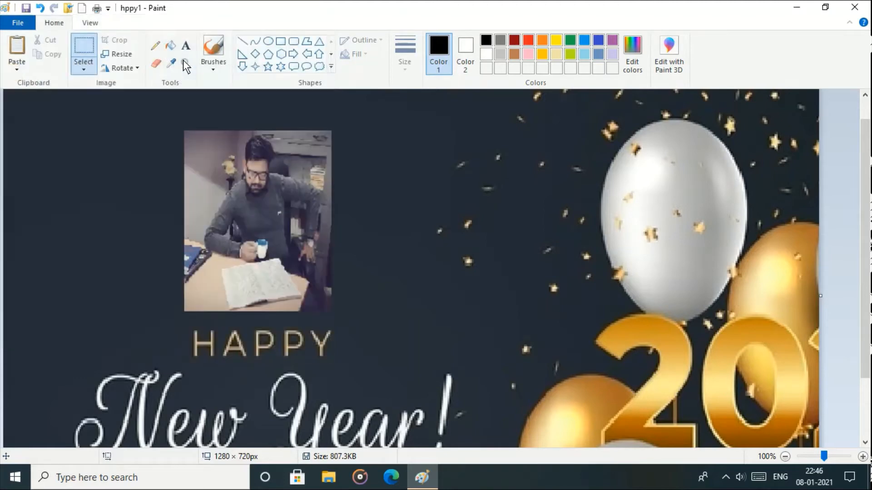
pyautogui.click(796, 8)
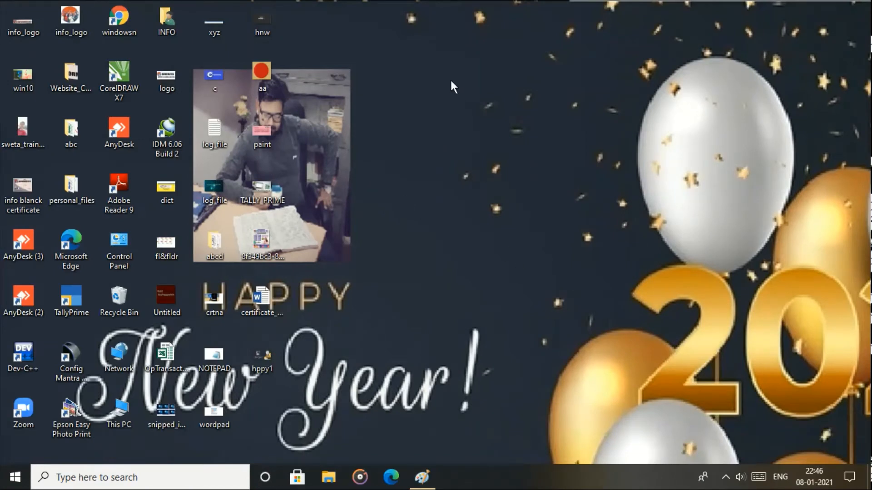
pyautogui.click(423, 477)
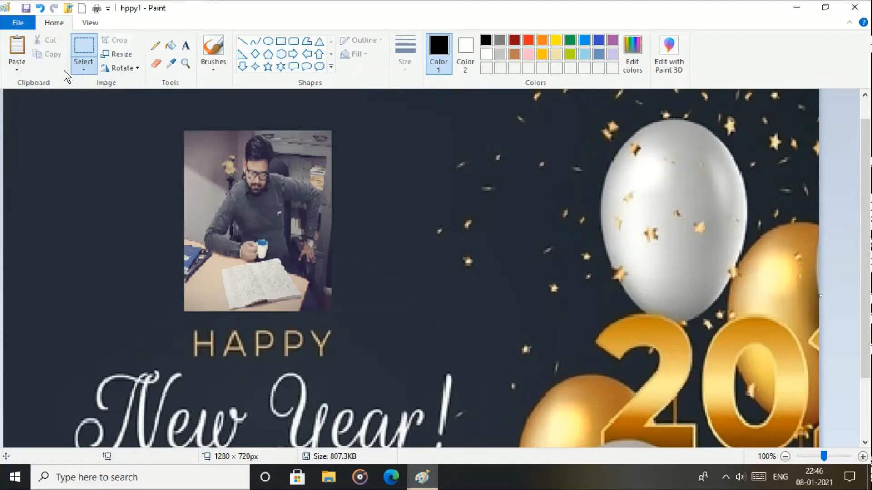
# - Try copying a free-form piece of the starry background and pasting it beside the photo, and delete the pasted piece
pyautogui.click(86, 72)
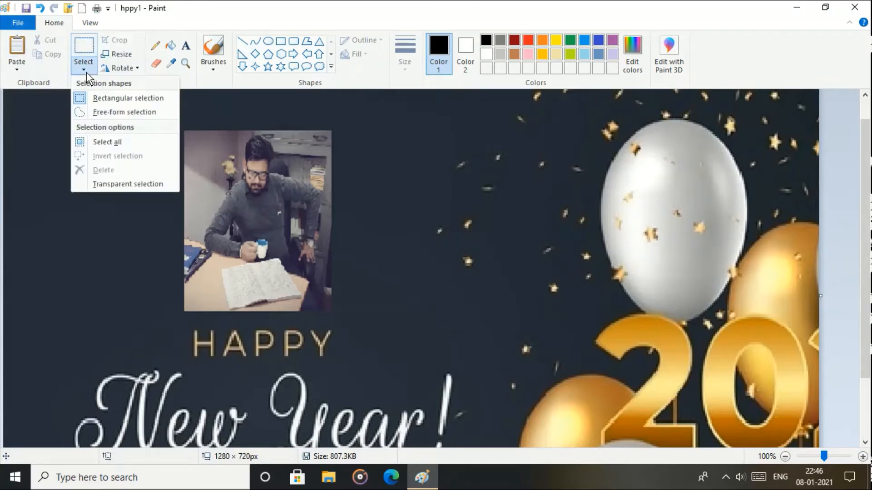
pyautogui.click(107, 116)
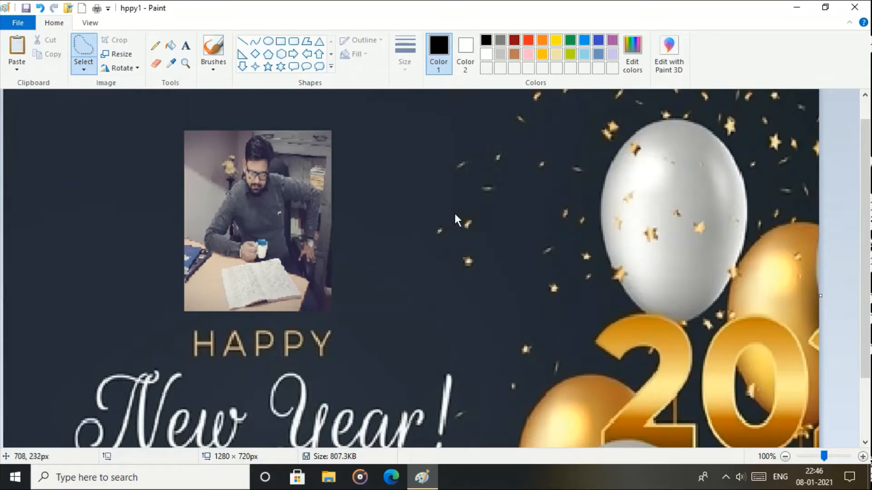
pyautogui.moveTo(454, 211)
pyautogui.mouseDown()
pyautogui.moveTo(431, 236)
pyautogui.moveTo(471, 276)
pyautogui.moveTo(486, 253)
pyautogui.moveTo(466, 248)
pyautogui.moveTo(454, 214)
pyautogui.mouseUp()
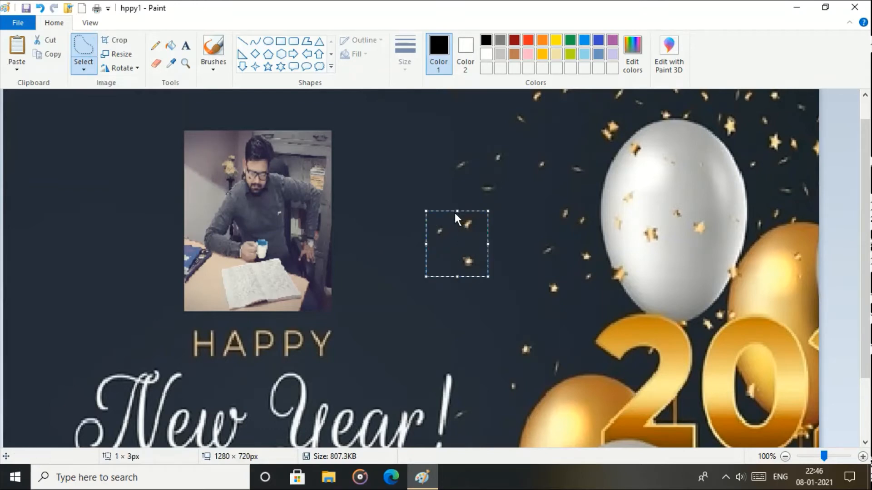
pyautogui.click(53, 55)
pyautogui.click(19, 45)
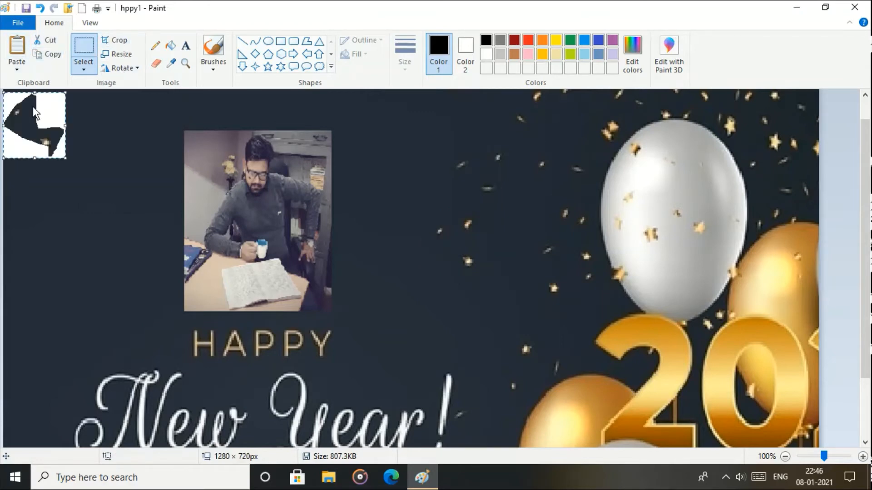
pyautogui.moveTo(33, 106); pyautogui.dragTo(99, 252)
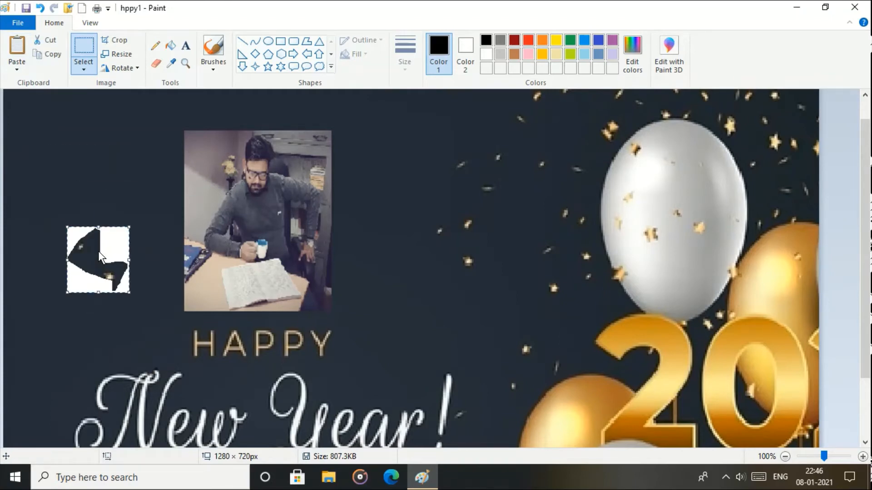
pyautogui.press('Delete')
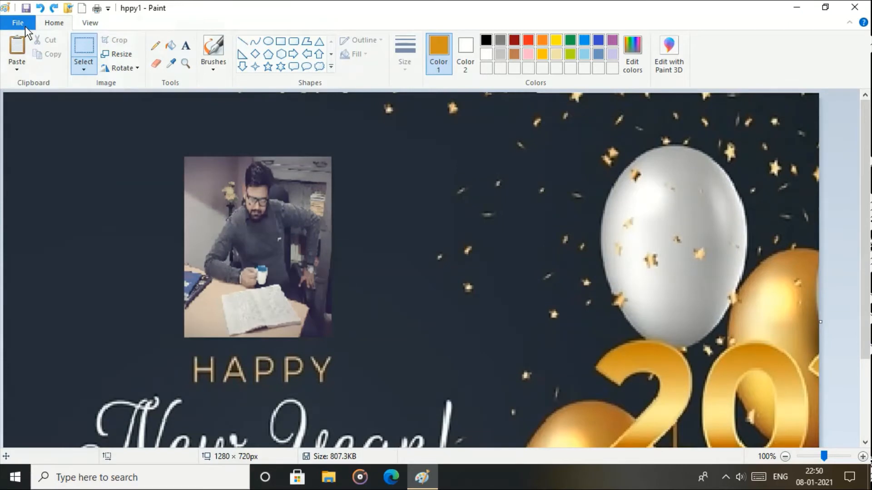
pyautogui.click(26, 25)
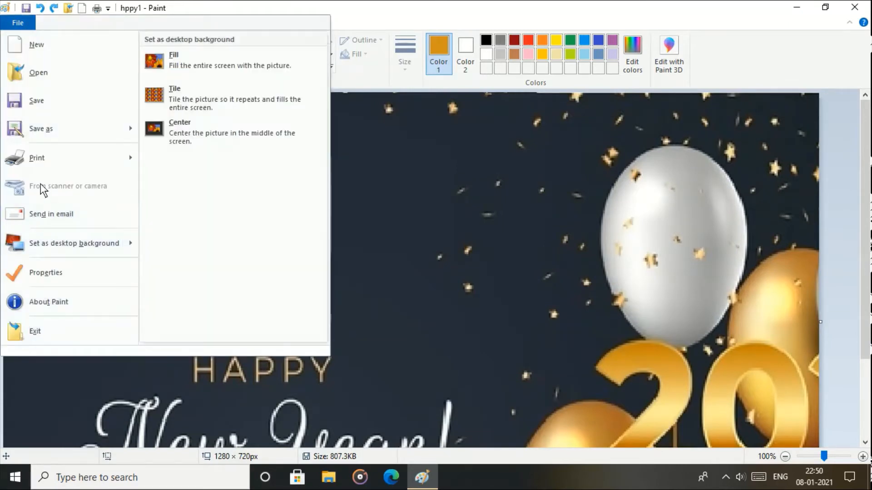
pyautogui.moveTo(39, 160)
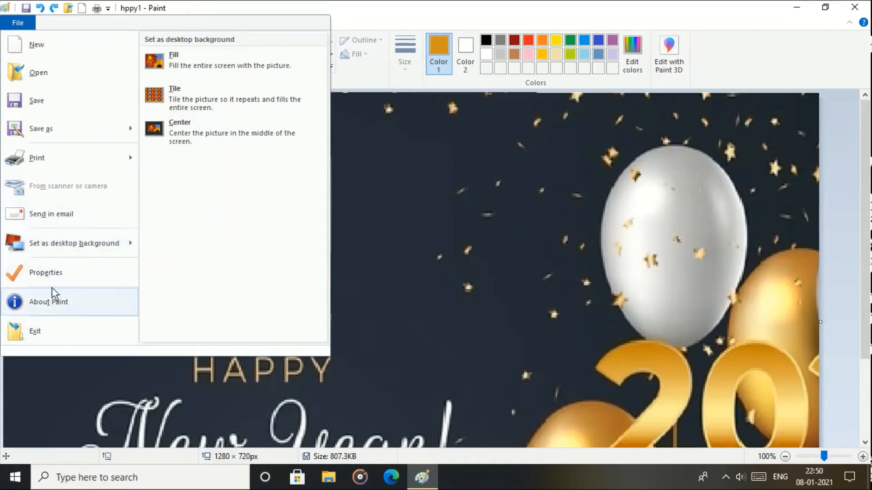
# - Review the image properties, try the Black and white color setting, and set it back to Color
pyautogui.click(51, 274)
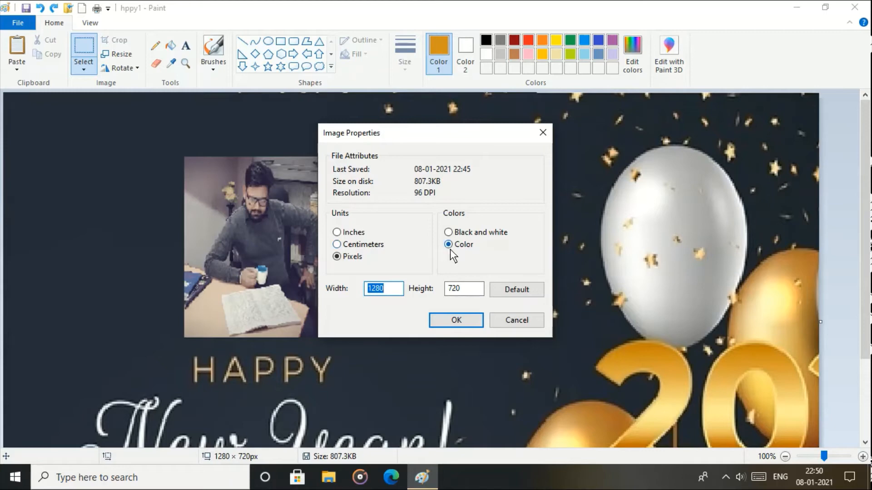
pyautogui.click(449, 232)
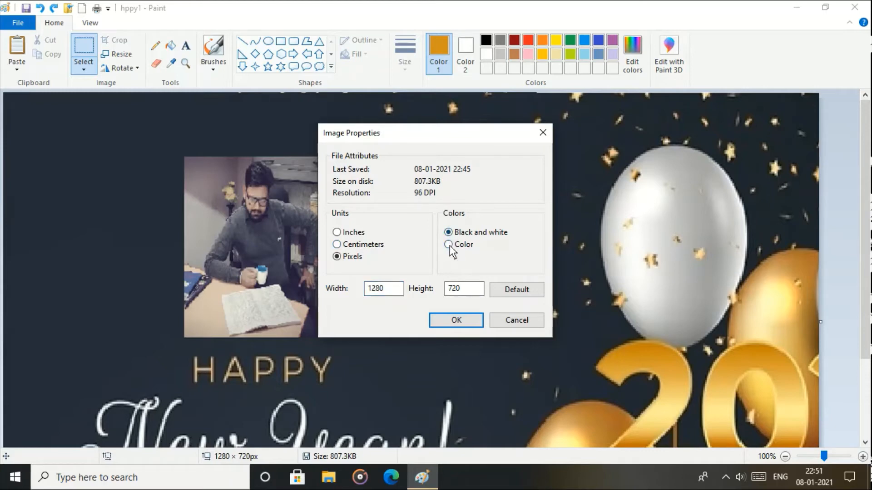
pyautogui.click(448, 244)
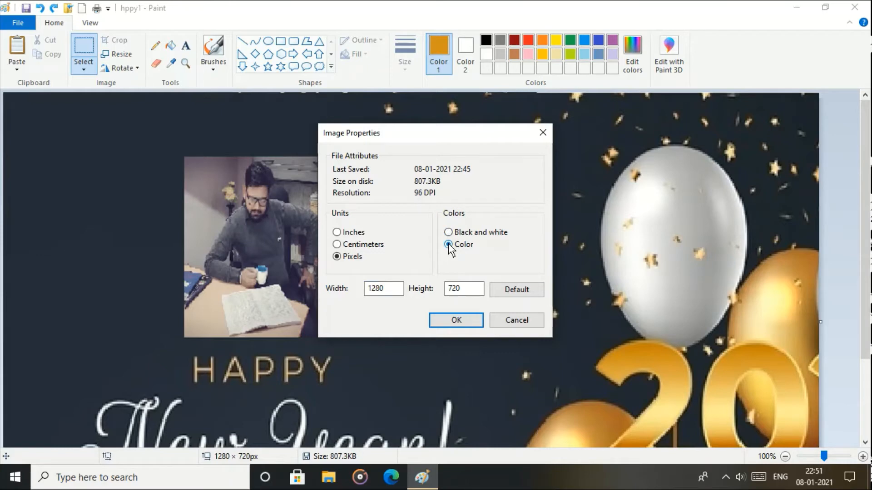
pyautogui.click(462, 320)
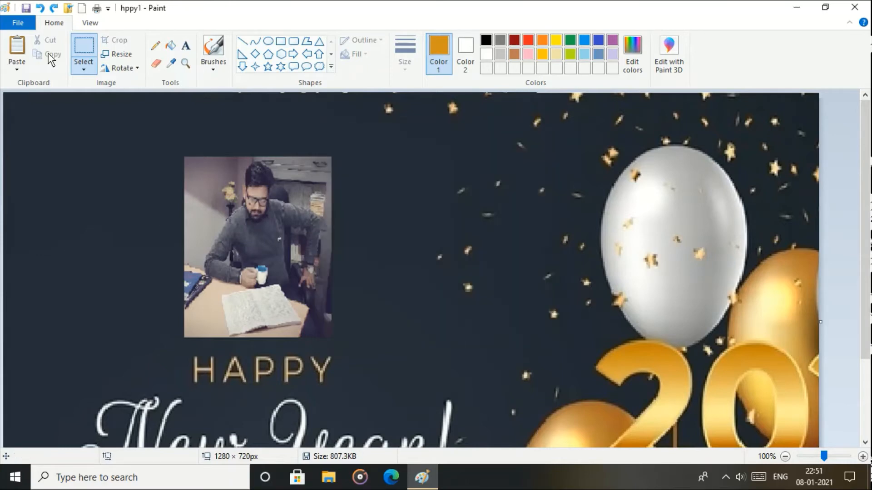
# - Start a new blank picture without saving the changes to hppy1, and widen the canvas to about 1351 px
pyautogui.click(18, 22)
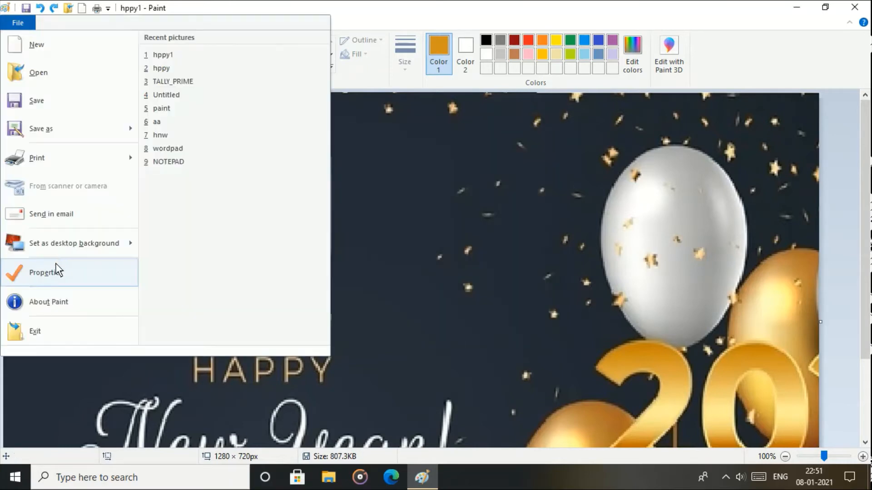
pyautogui.click(45, 55)
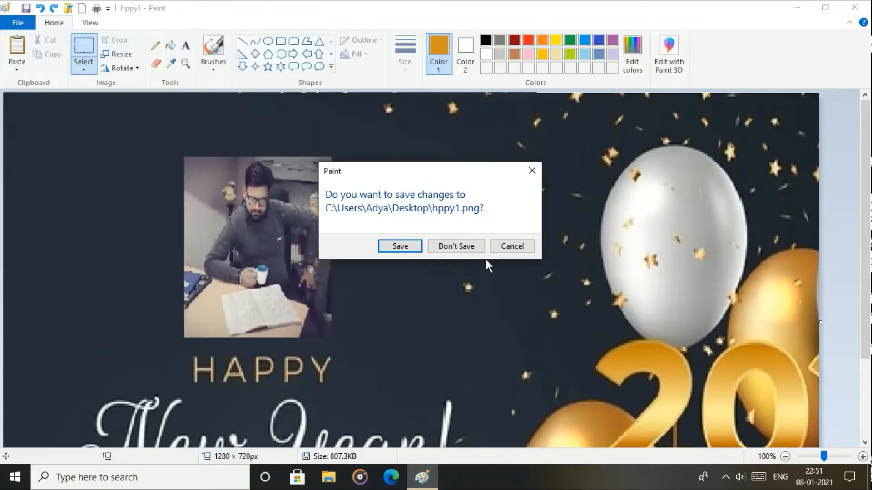
pyautogui.click(454, 244)
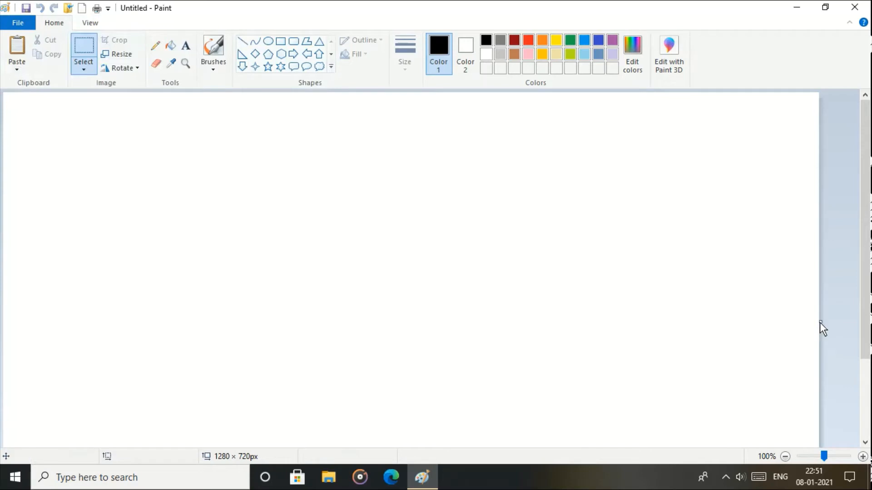
pyautogui.moveTo(819, 323); pyautogui.dragTo(865, 321)
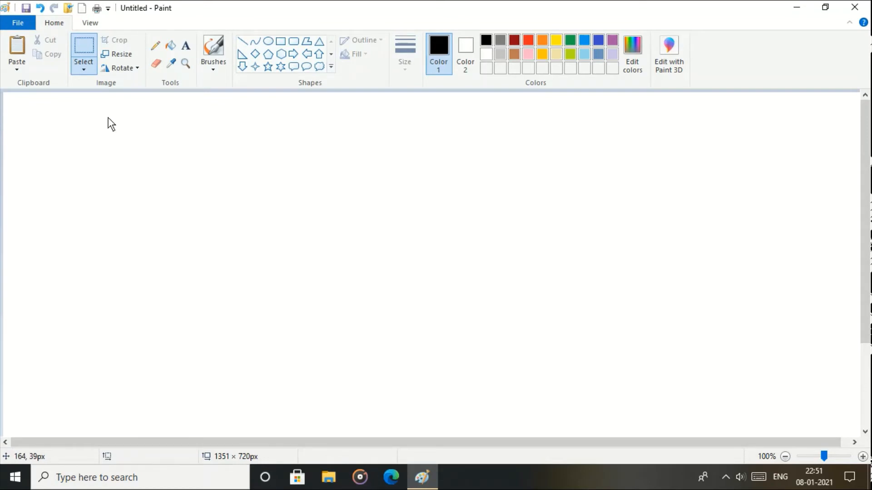
# - Draw a hexagon about 365 × 305 px on the left half of the canvas, with a red outline and red fill
pyautogui.click(280, 54)
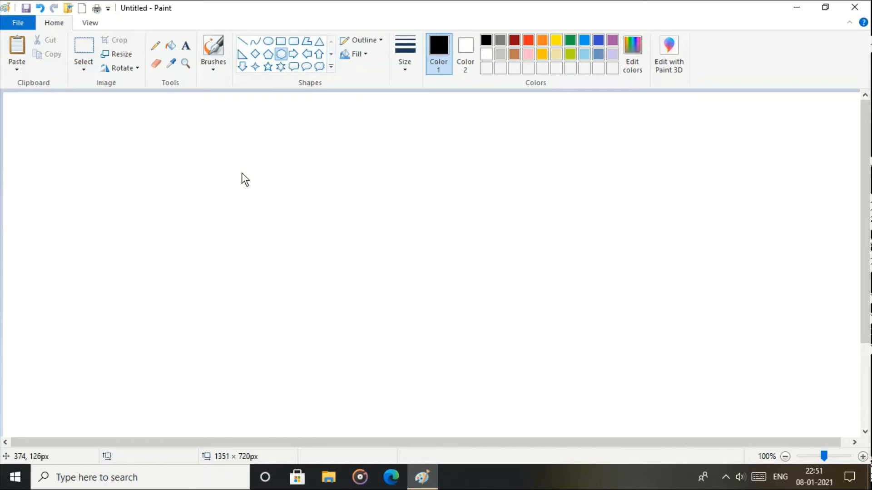
pyautogui.moveTo(165, 188)
pyautogui.mouseDown()
pyautogui.moveTo(430, 336)
pyautogui.moveTo(443, 373)
pyautogui.moveTo(397, 381)
pyautogui.mouseUp()
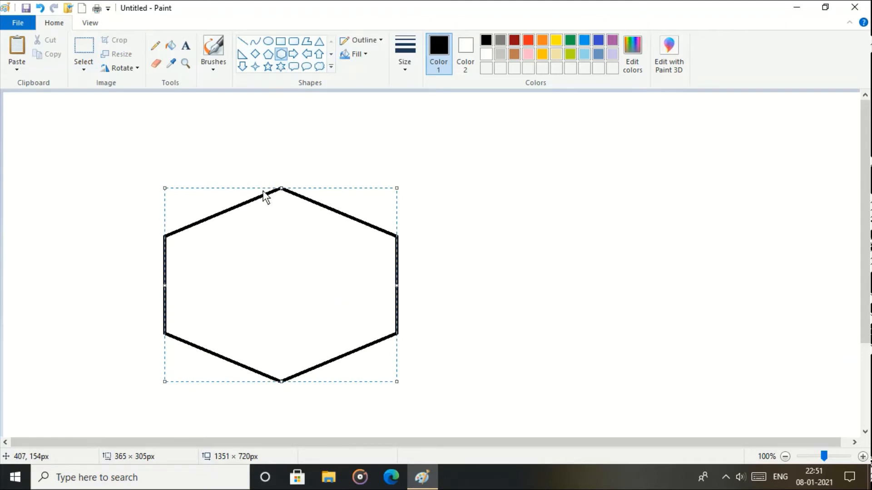
pyautogui.moveTo(264, 194); pyautogui.dragTo(243, 150)
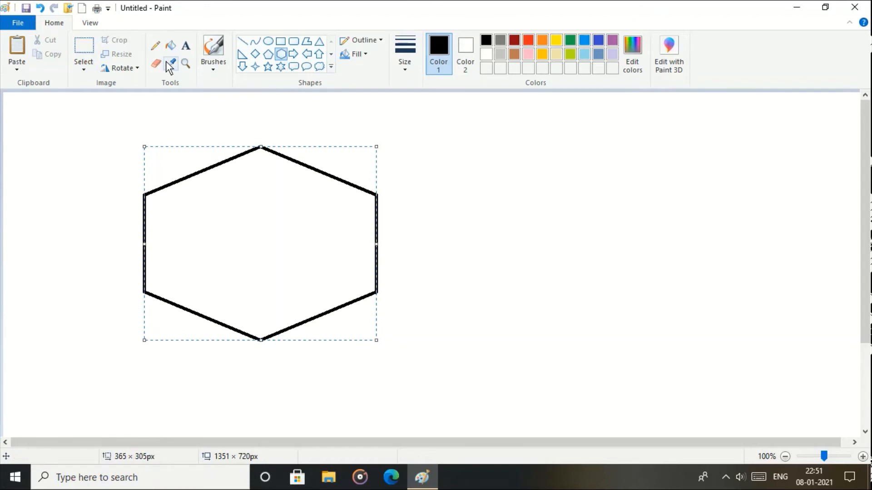
pyautogui.click(527, 40)
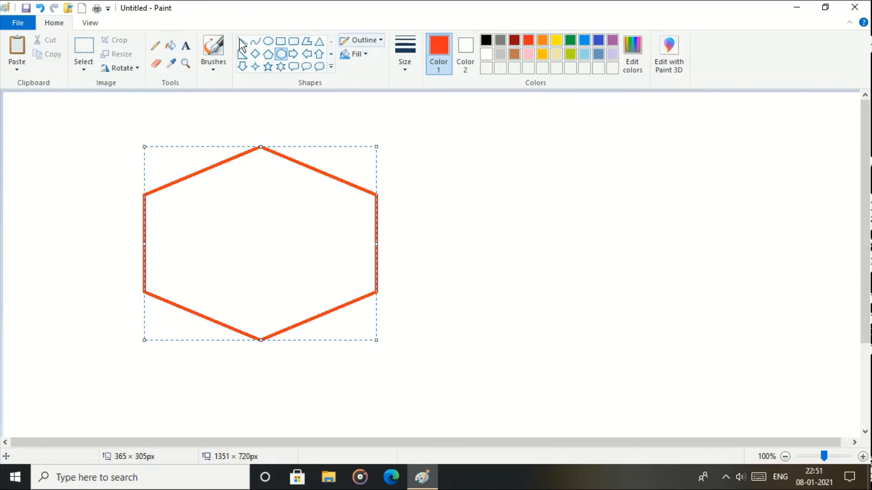
pyautogui.click(171, 50)
pyautogui.click(252, 181)
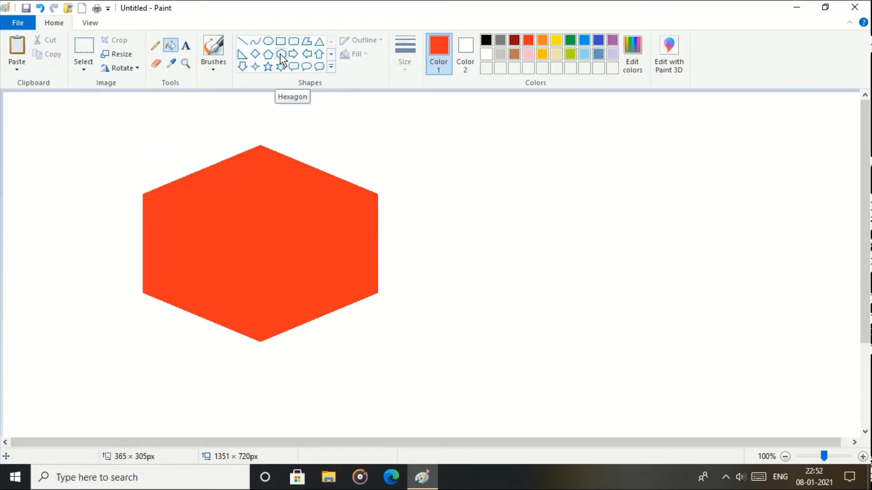
# - Draw a red-outlined ellipse about 247 × 228 px to the right of the hexagon and fill it orange
pyautogui.click(269, 46)
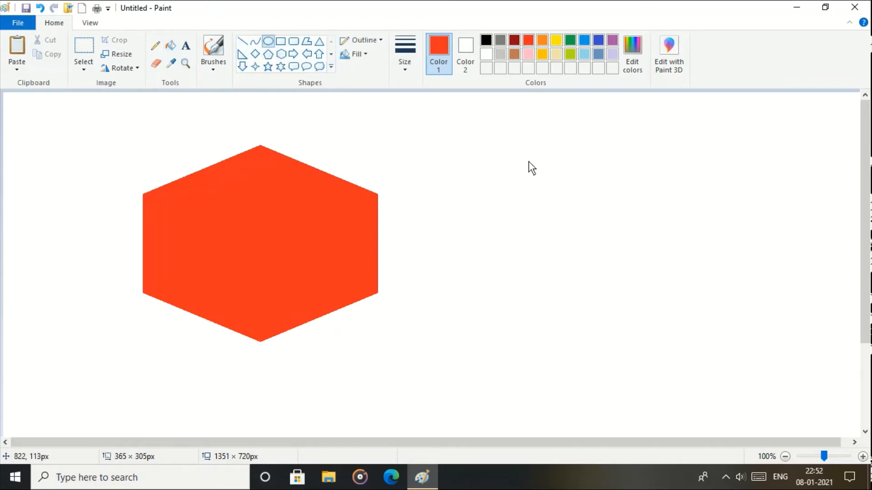
pyautogui.moveTo(528, 154); pyautogui.dragTo(687, 302)
pyautogui.click(171, 45)
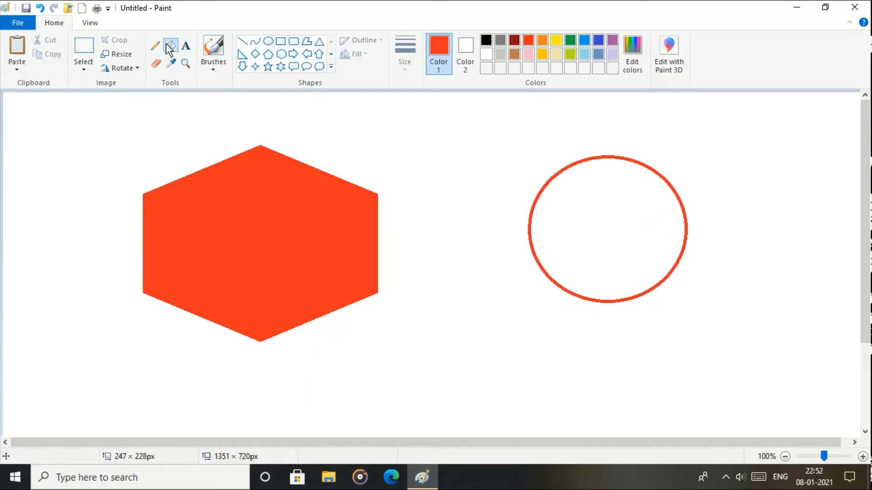
pyautogui.click(541, 40)
pyautogui.click(596, 180)
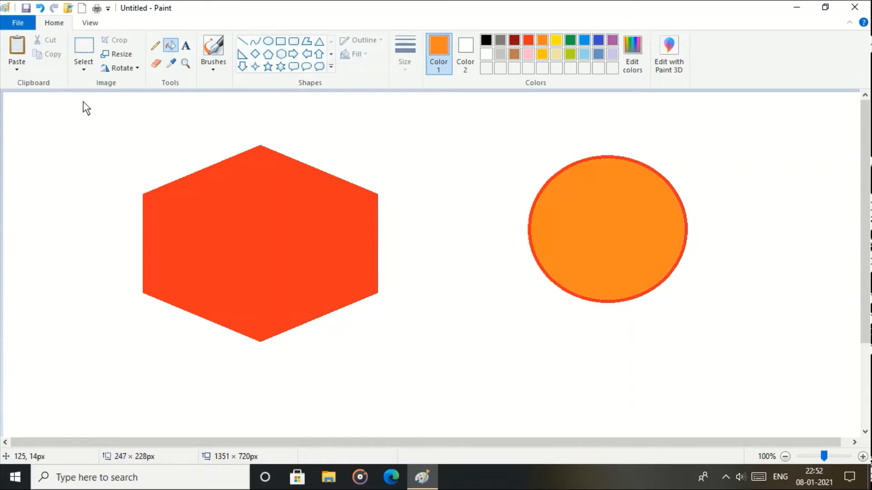
# - Try moving the orange ellipse onto the hexagon with Transparent selection on, and move it back to the empty area beside the hexagon
pyautogui.click(83, 46)
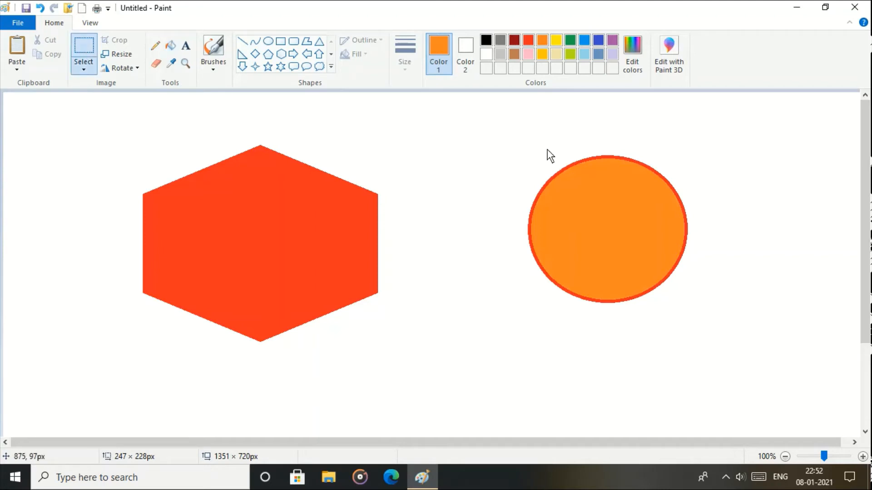
pyautogui.moveTo(517, 146); pyautogui.dragTo(705, 324)
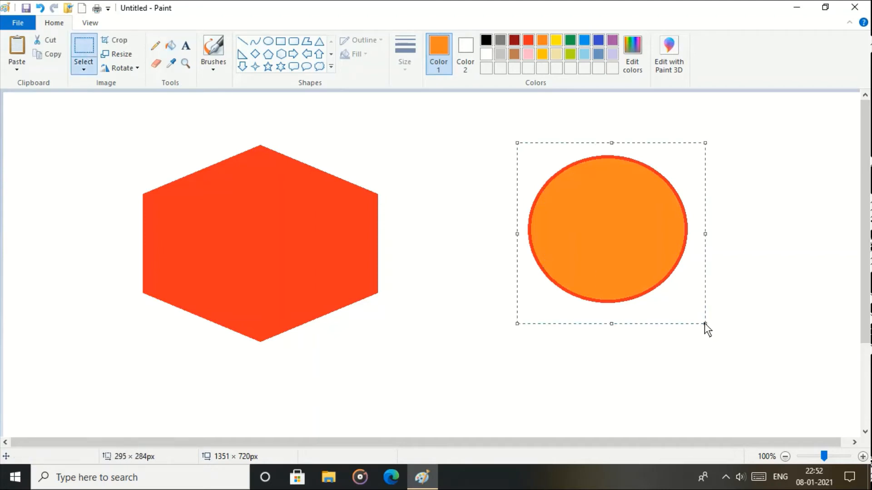
pyautogui.moveTo(576, 224); pyautogui.dragTo(234, 236)
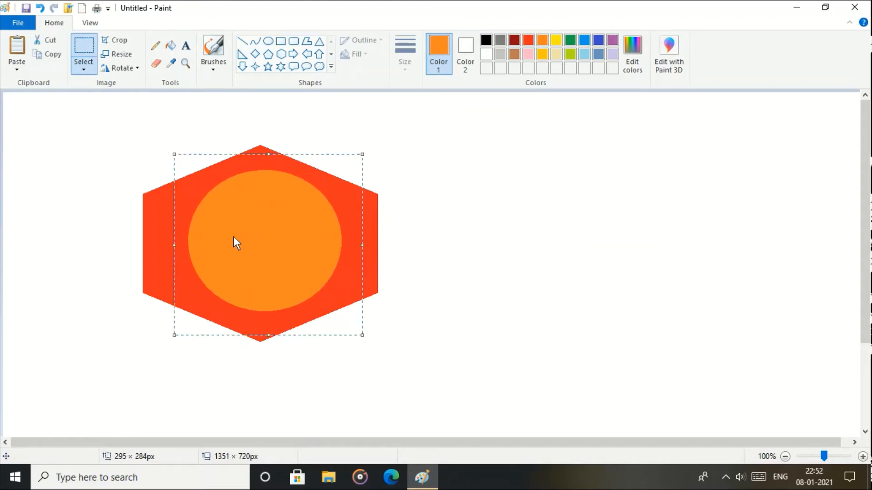
pyautogui.click(86, 71)
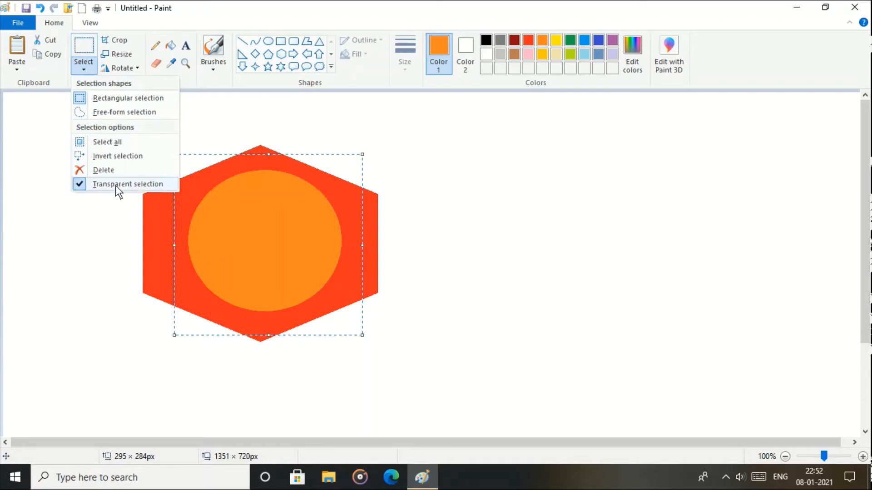
pyautogui.click(37, 122)
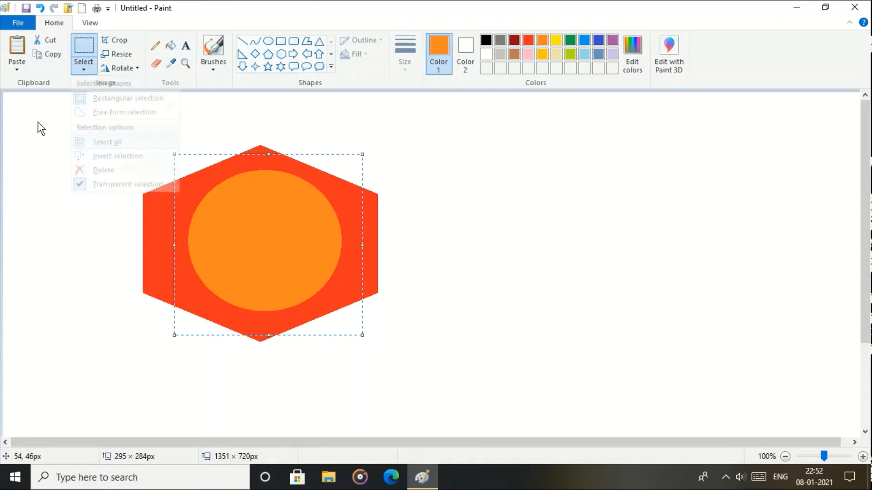
pyautogui.moveTo(253, 206); pyautogui.dragTo(639, 201)
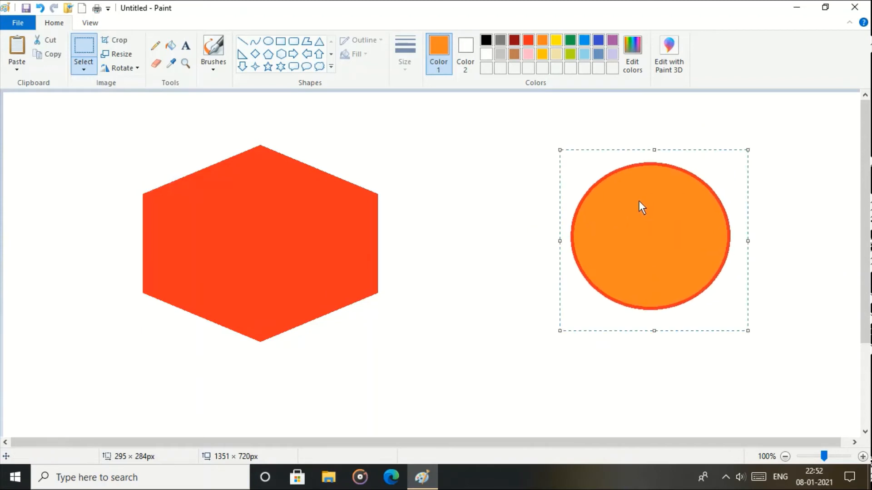
pyautogui.click(422, 237)
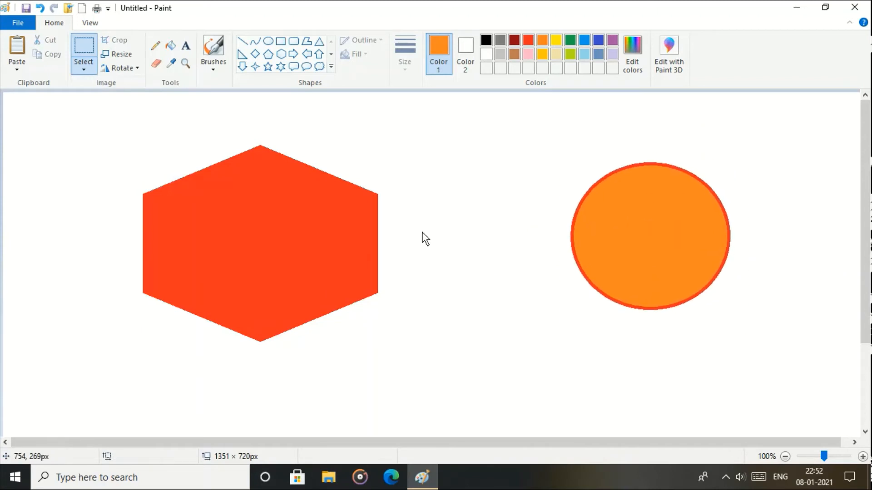
# - Turn off Transparent selection, select the orange ellipse in a rectangle, and move it slightly down and toward the hexagon
pyautogui.click(77, 68)
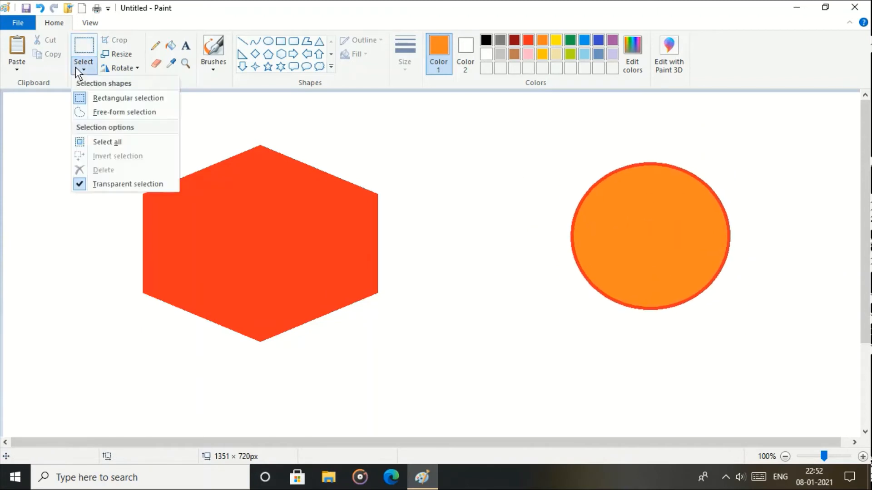
pyautogui.click(101, 184)
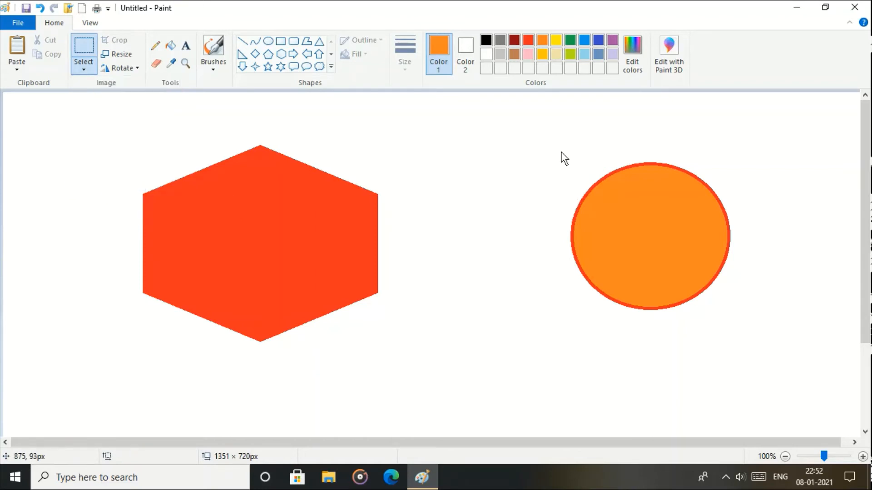
pyautogui.moveTo(561, 151); pyautogui.dragTo(746, 334)
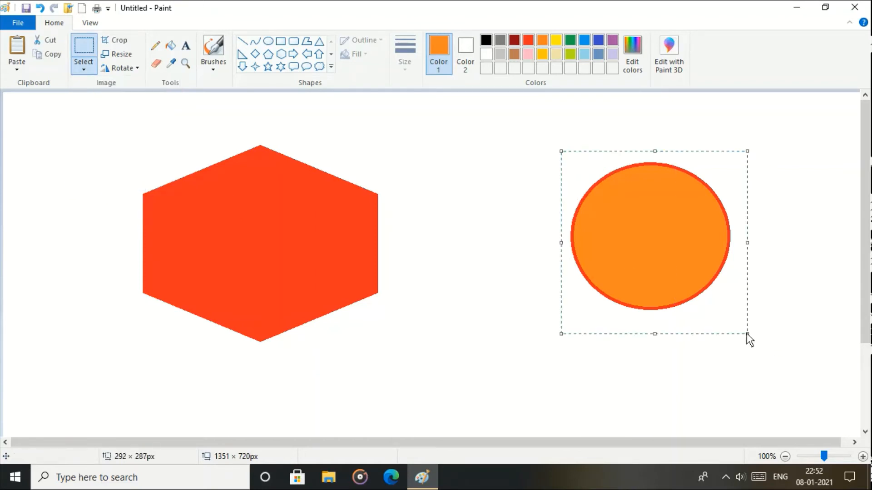
pyautogui.moveTo(671, 245); pyautogui.dragTo(647, 269)
pyautogui.click(490, 381)
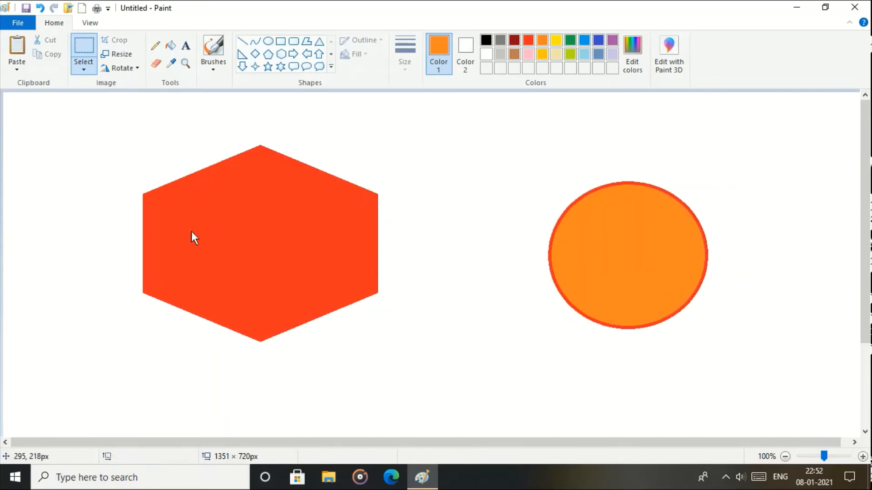
# - Turn Transparent selection back on and move the orange ellipse onto the middle of the red hexagon
pyautogui.click(86, 74)
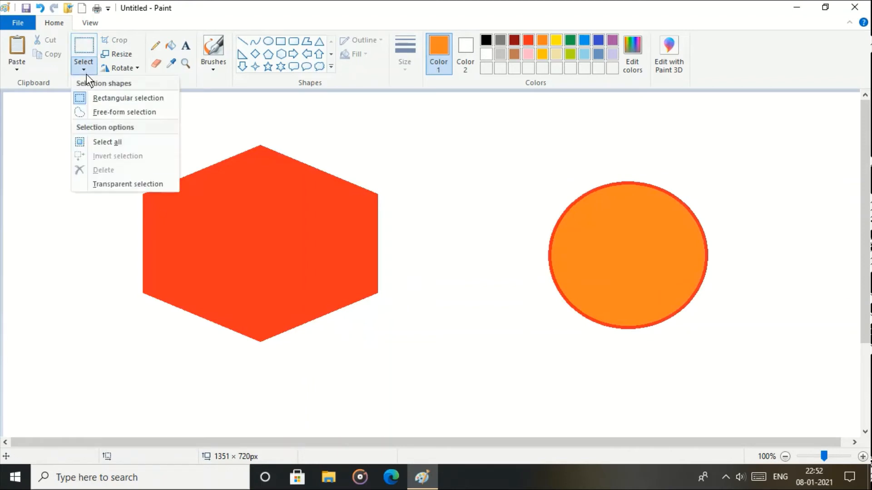
pyautogui.click(107, 183)
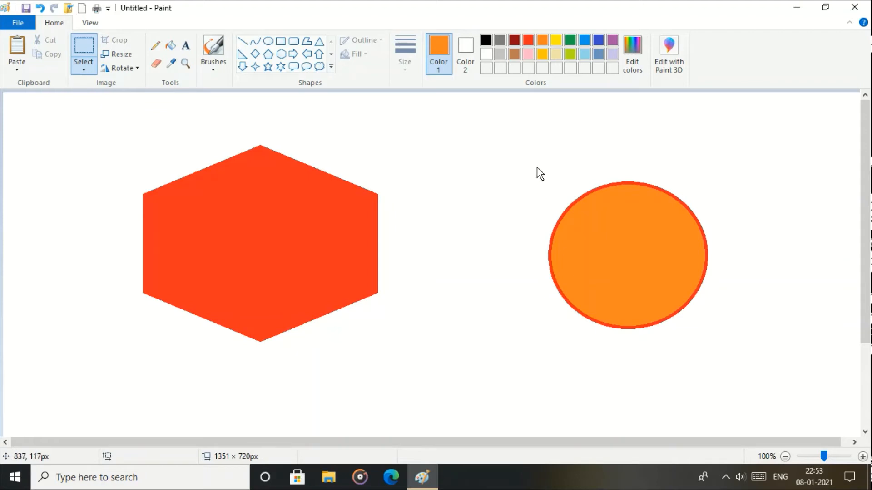
pyautogui.moveTo(537, 167); pyautogui.dragTo(727, 354)
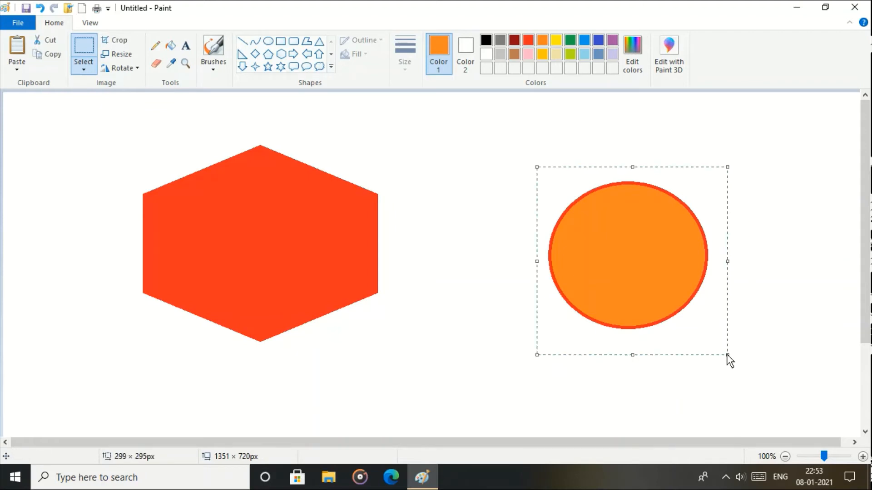
pyautogui.moveTo(642, 261); pyautogui.dragTo(279, 246)
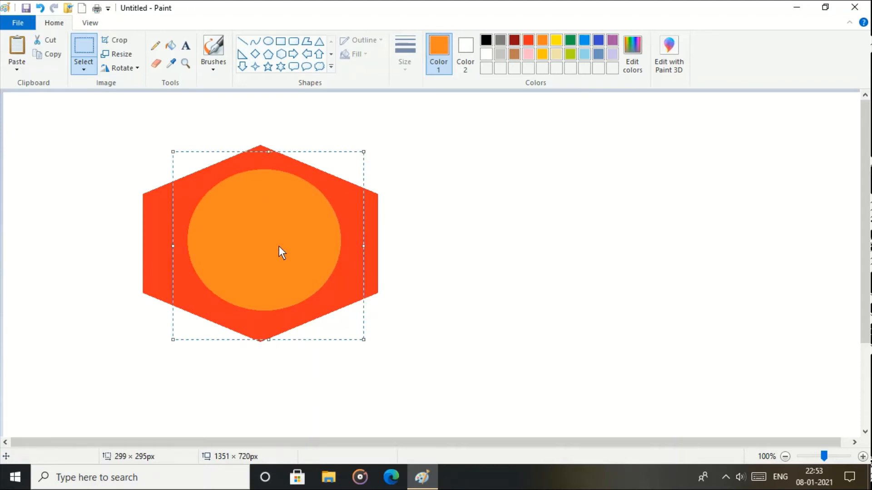
pyautogui.click(510, 282)
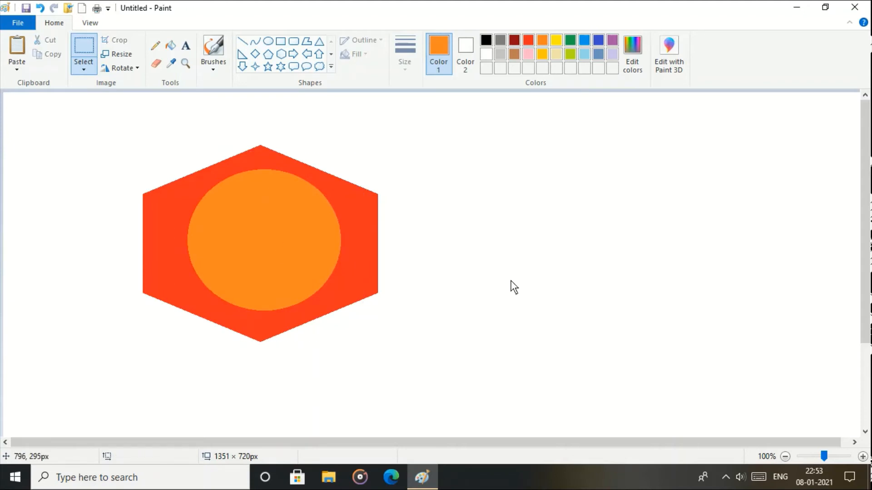
pyautogui.click(85, 72)
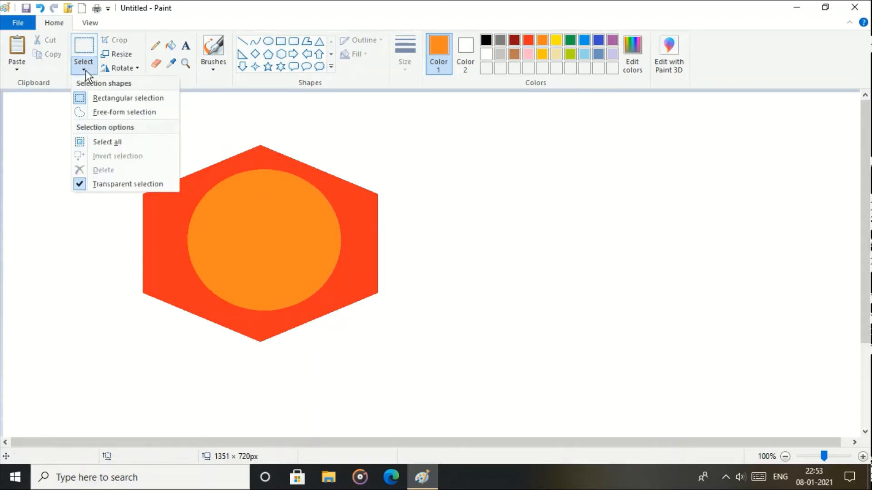
pyautogui.click(193, 141)
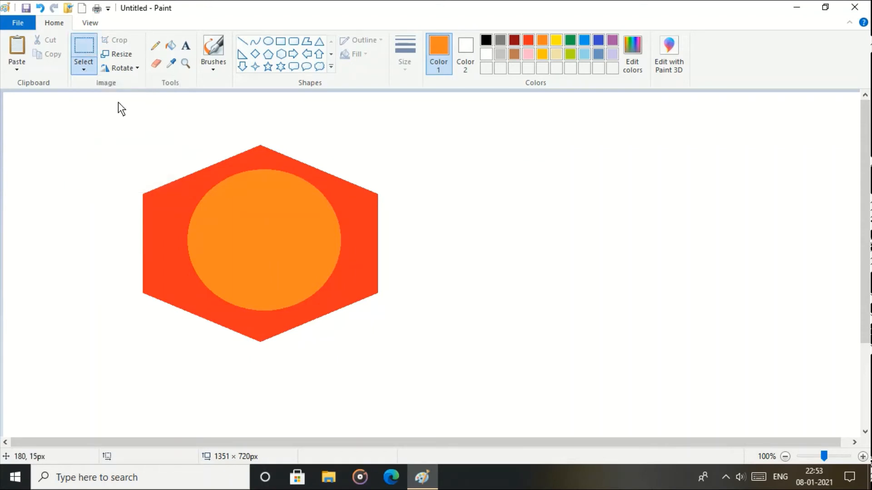
pyautogui.click(119, 53)
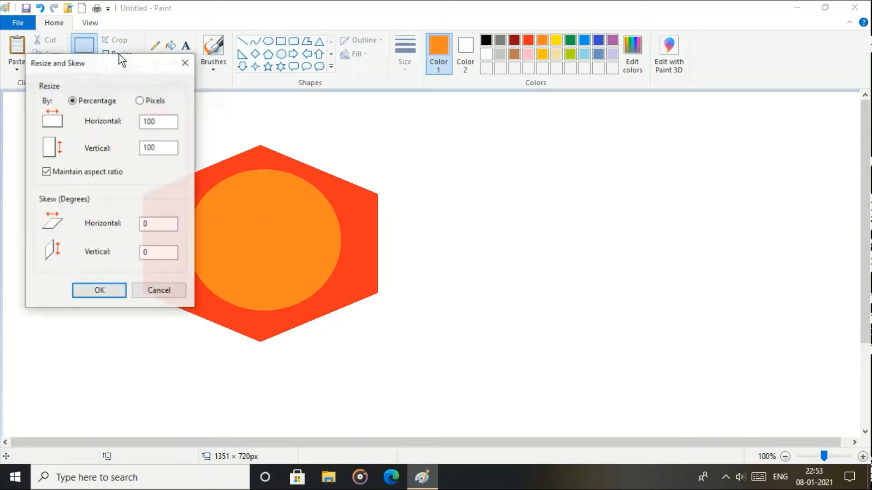
pyautogui.click(140, 101)
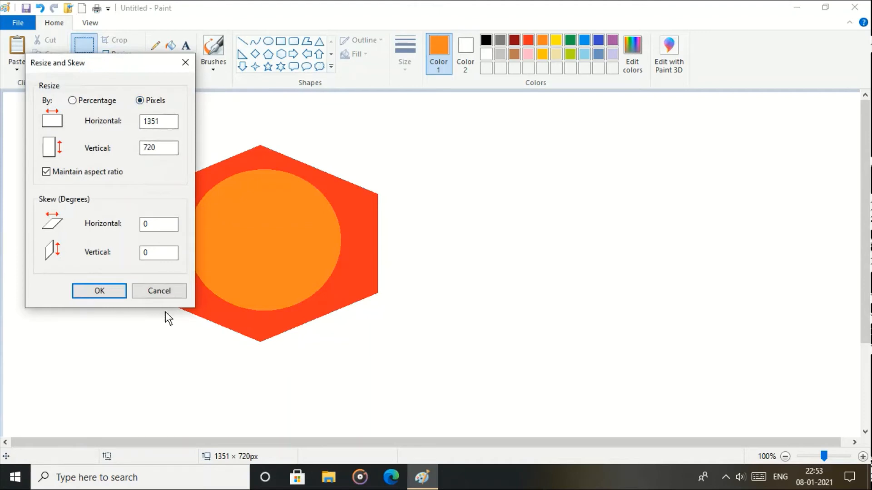
pyautogui.click(158, 291)
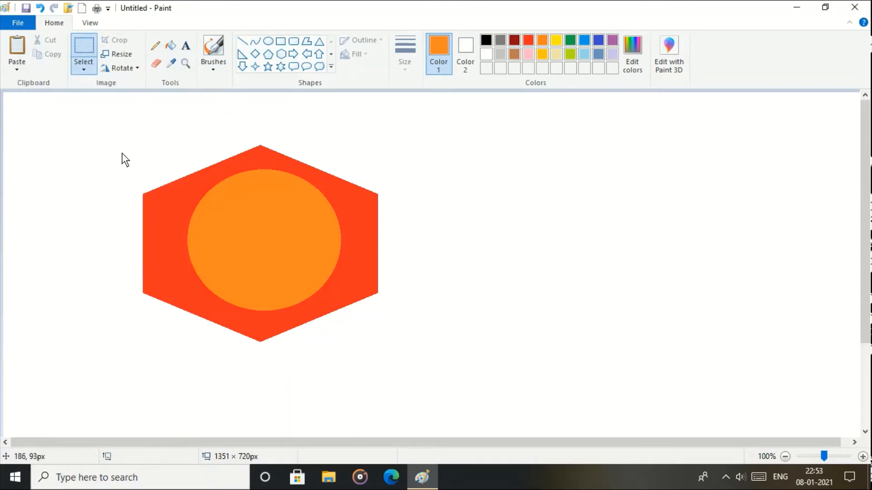
# - Select the hexagon with its ellipse and resize it in pixels to 1200 × 700 with Maintain aspect ratio off
pyautogui.moveTo(121, 152); pyautogui.dragTo(410, 362)
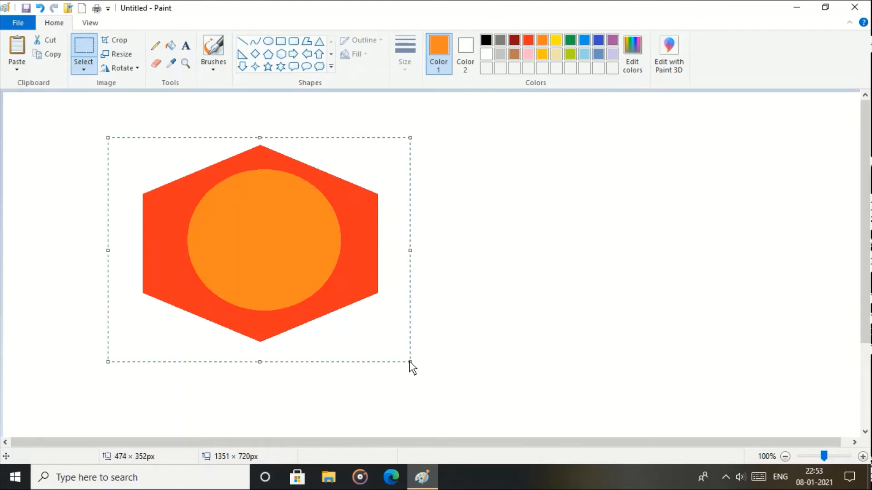
pyautogui.click(121, 53)
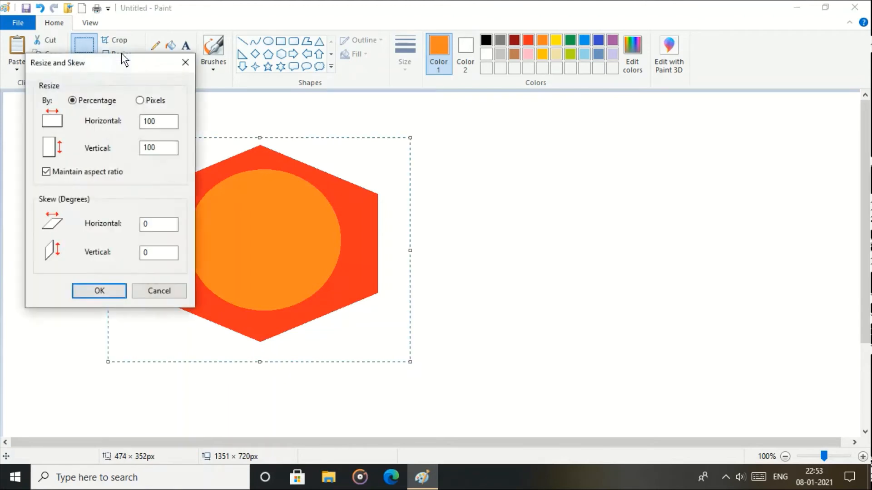
pyautogui.click(140, 100)
pyautogui.write('1200')
pyautogui.press('Tab')
pyautogui.write('700')
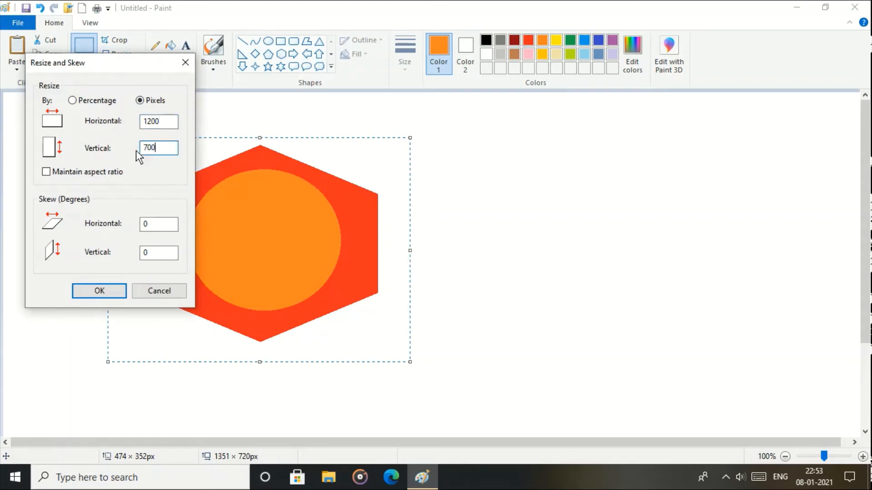
pyautogui.click(110, 285)
# - Resize the selected hexagon to 400 px wide with Maintain aspect ratio on, and move it to the middle of the canvas
pyautogui.moveTo(867, 235); pyautogui.dragTo(870, 298)
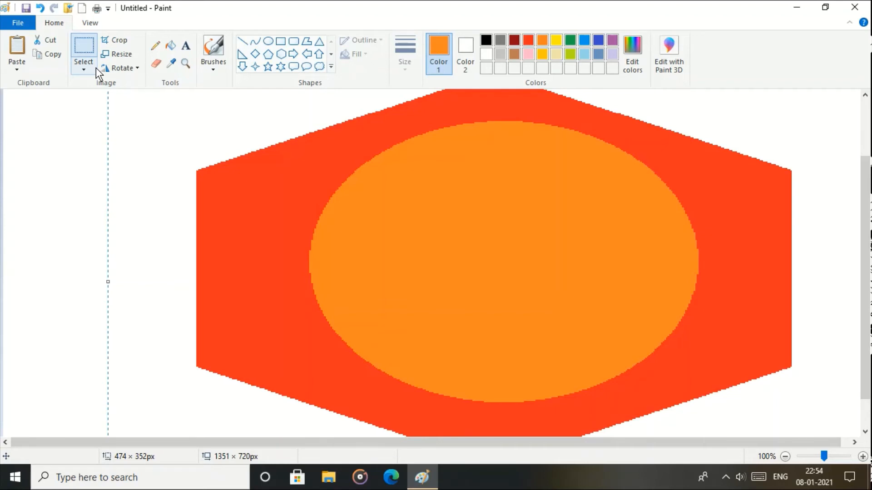
pyautogui.click(126, 54)
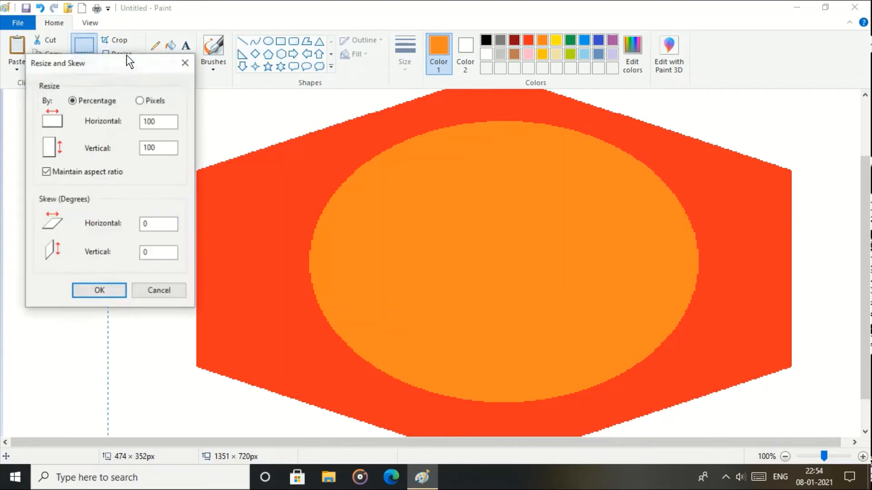
pyautogui.click(142, 102)
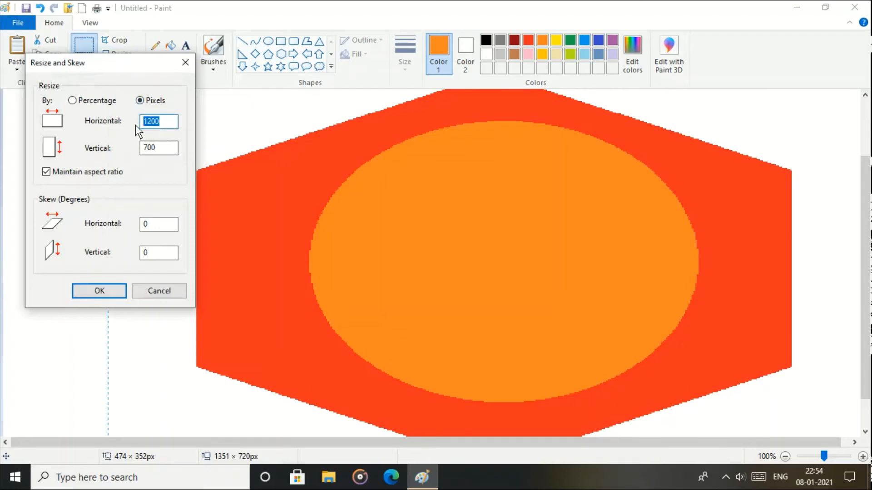
pyautogui.click(135, 124)
pyautogui.write('400')
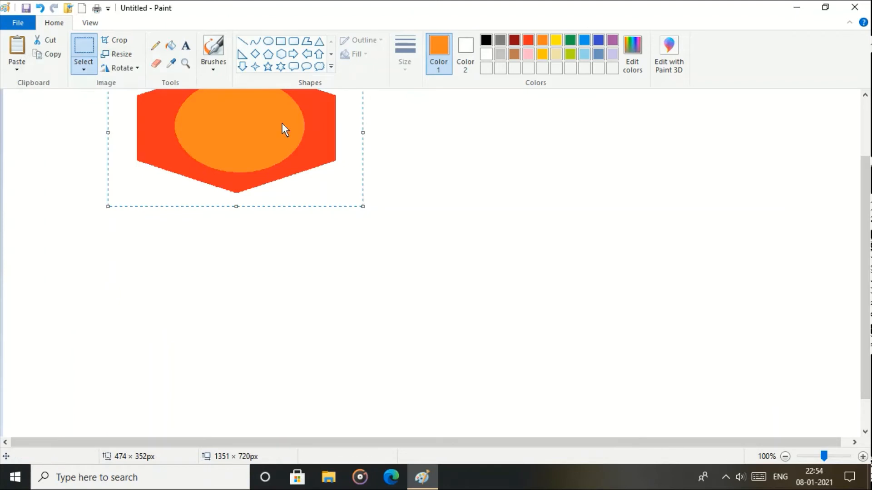
pyautogui.moveTo(260, 121); pyautogui.dragTo(461, 239)
pyautogui.click(211, 221)
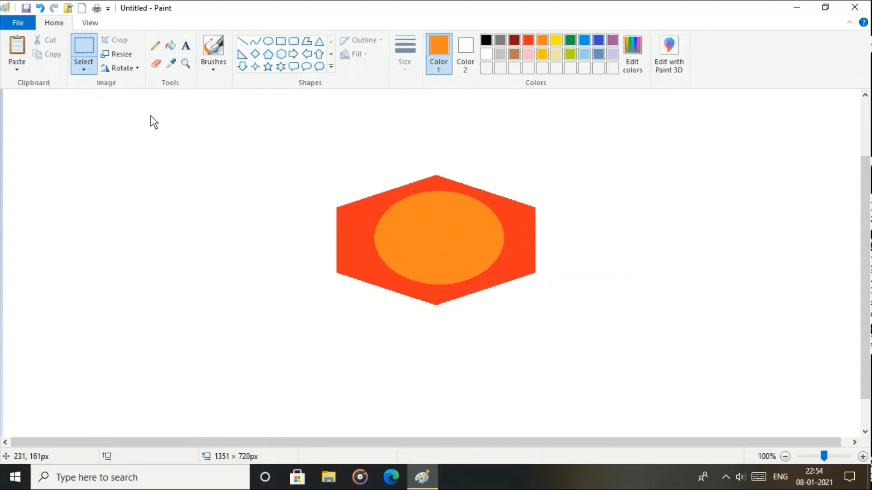
# - Rotate the whole picture 90° to the right and return it with a 90° left rotation
pyautogui.click(129, 67)
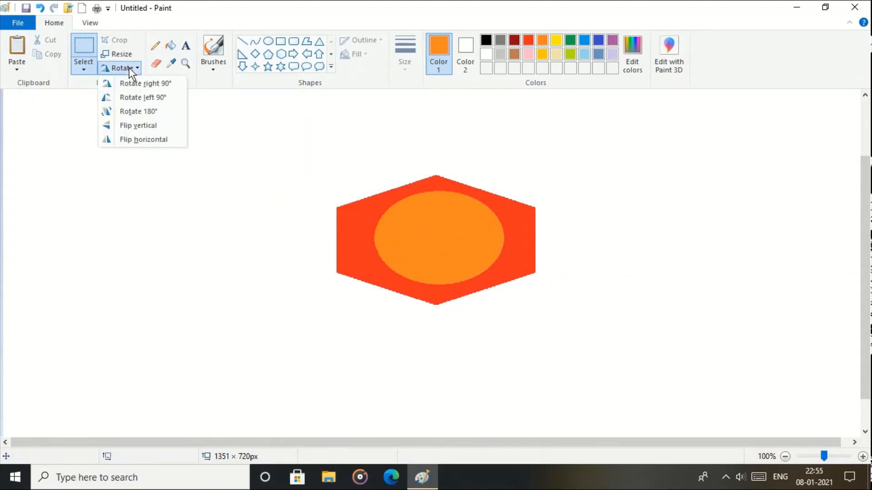
pyautogui.click(136, 93)
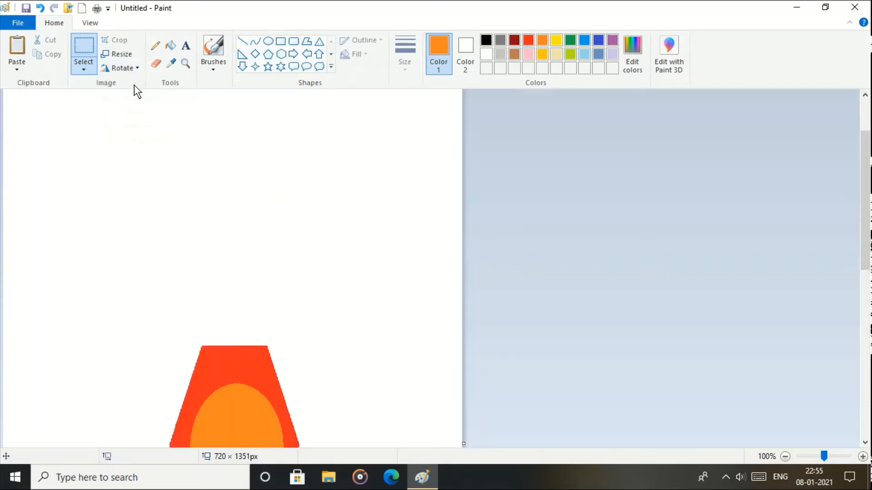
pyautogui.click(127, 69)
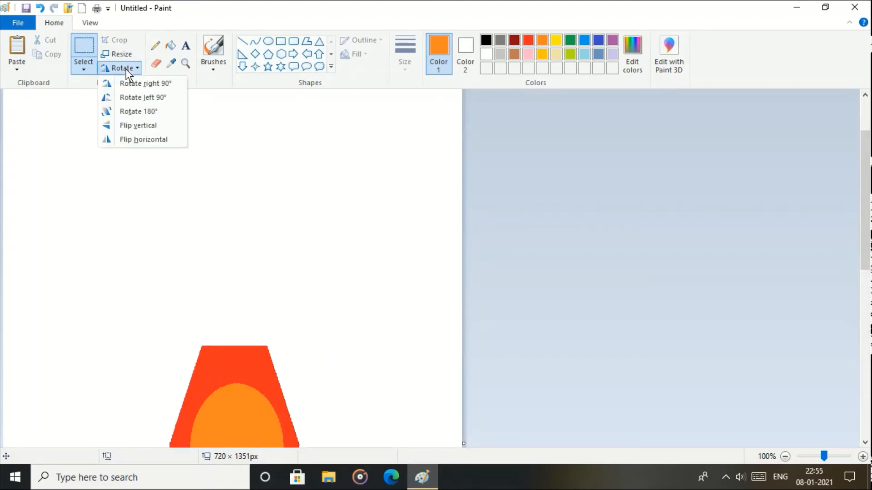
pyautogui.click(131, 99)
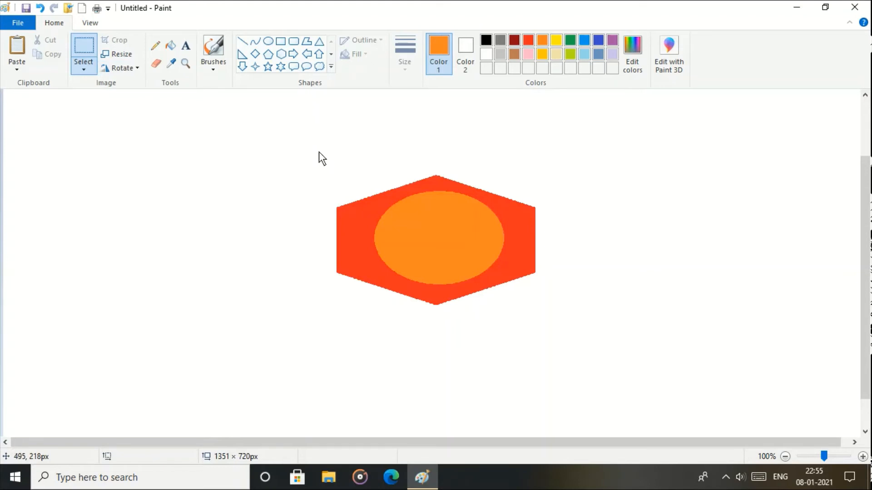
# - Select a rectangle of about 377 × 281 px around the hexagon and rotate the selection 90° to the left
pyautogui.moveTo(319, 152); pyautogui.dragTo(559, 330)
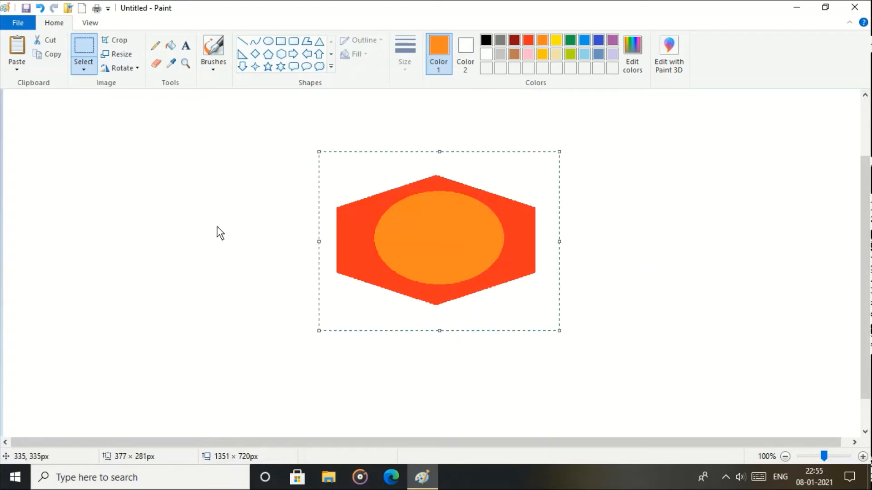
pyautogui.click(115, 71)
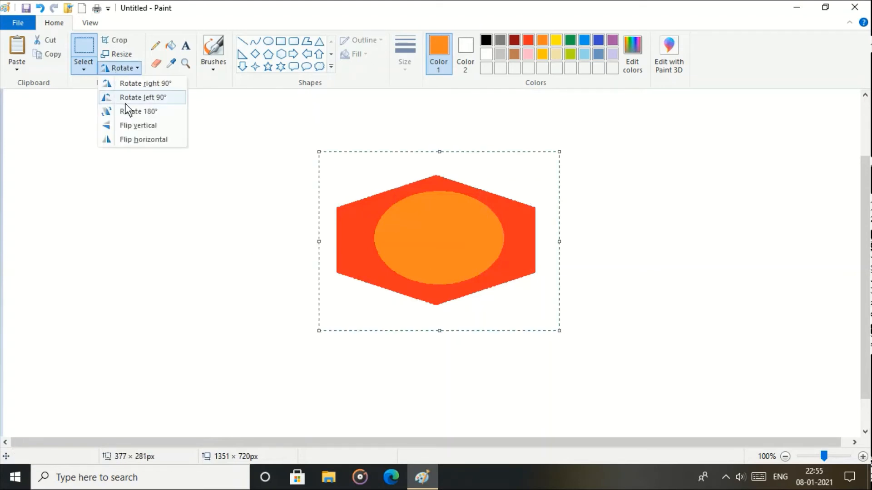
pyautogui.click(124, 101)
# - Rotate the selected hexagon and ellipse by 180° twice
pyautogui.click(119, 67)
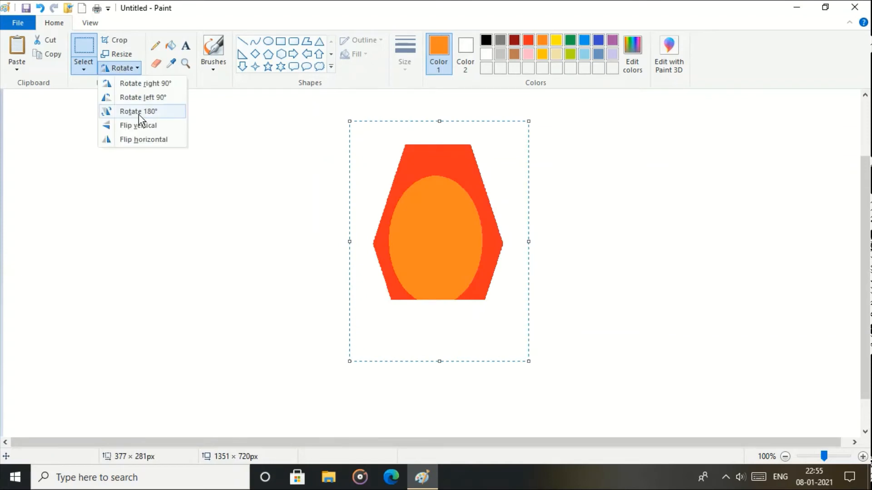
pyautogui.click(139, 114)
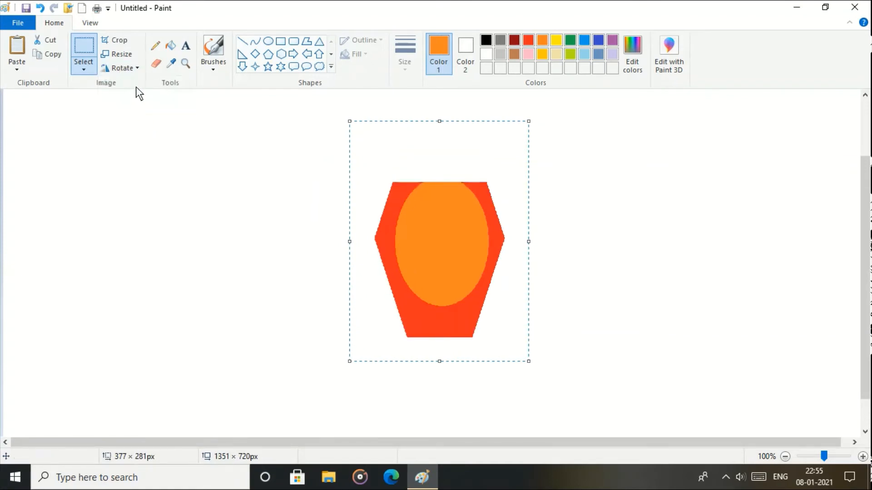
pyautogui.click(132, 68)
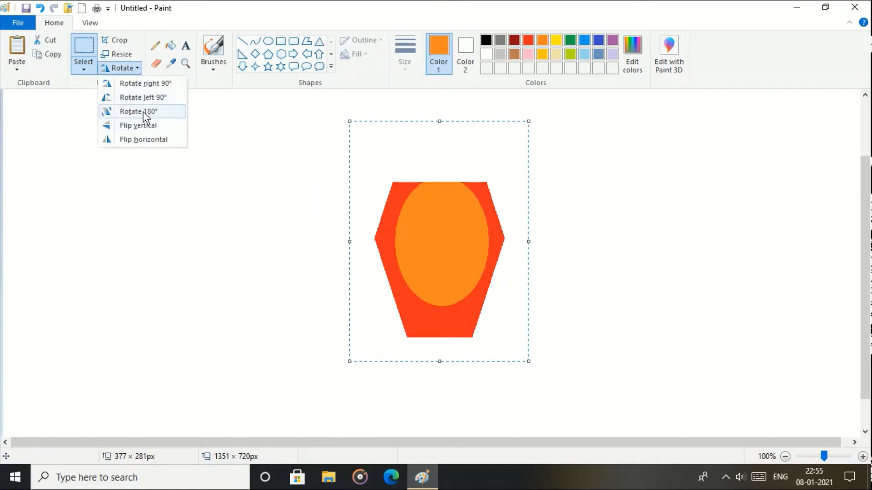
pyautogui.click(143, 112)
# - Rotate the selected hexagon 90° to the left once more and deselect it
pyautogui.click(131, 69)
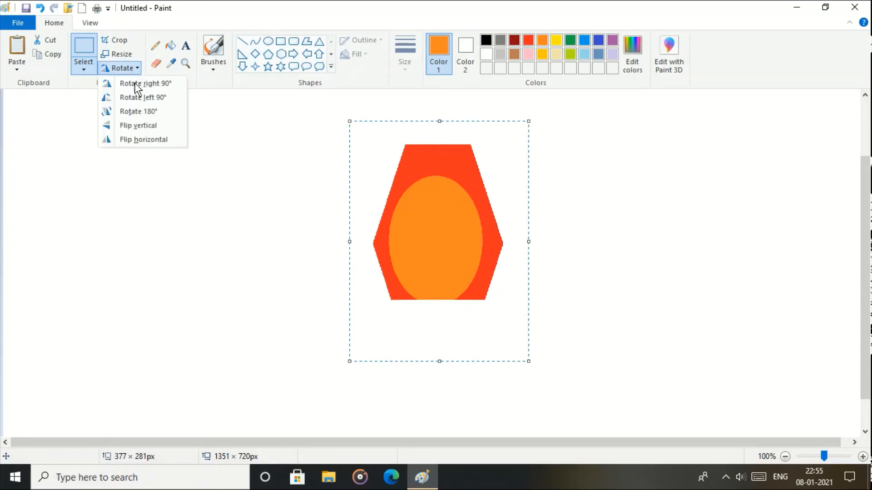
pyautogui.click(140, 97)
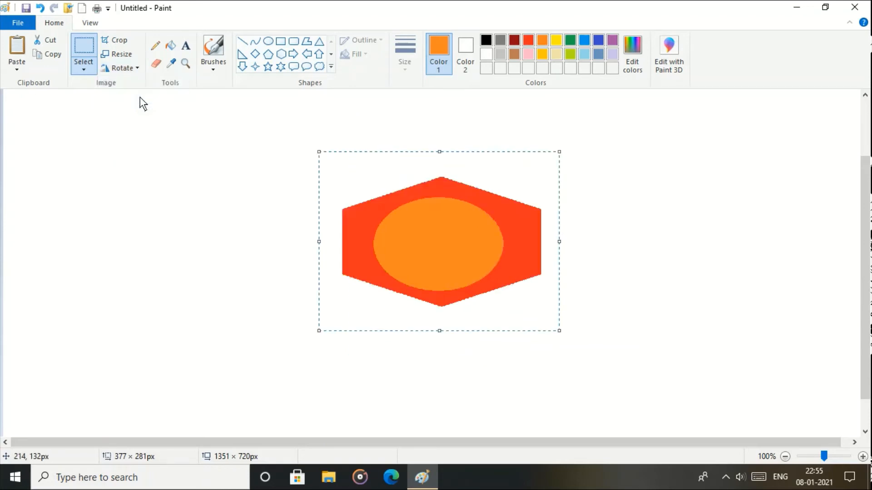
pyautogui.click(219, 246)
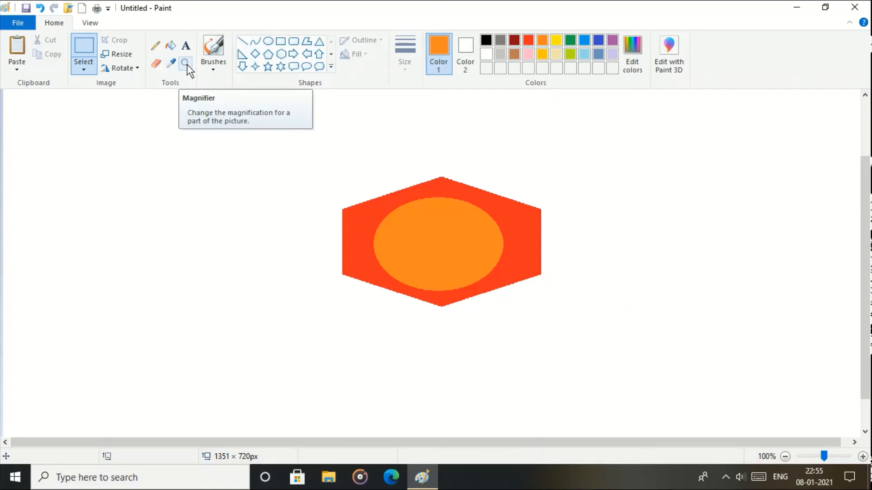
# - Draw three freehand Pencil scribbles beside the hexagon: one thin orange, one 4 px orange, and one 4 px black
pyautogui.click(154, 46)
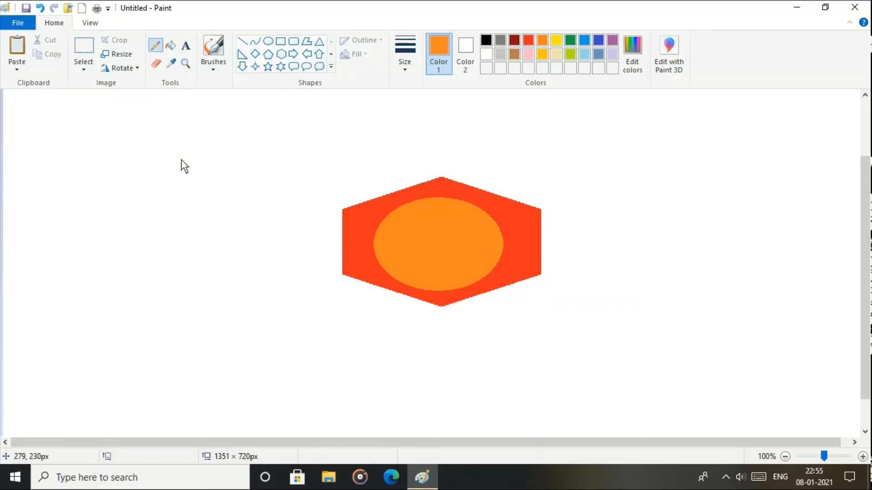
pyautogui.moveTo(181, 160)
pyautogui.mouseDown()
pyautogui.moveTo(189, 219)
pyautogui.moveTo(202, 173)
pyautogui.moveTo(215, 216)
pyautogui.moveTo(231, 187)
pyautogui.moveTo(235, 197)
pyautogui.moveTo(247, 183)
pyautogui.mouseUp()
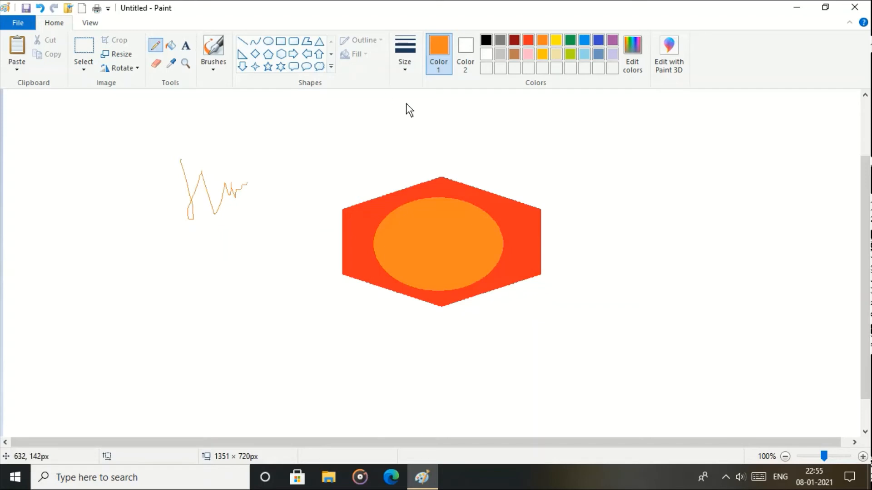
pyautogui.click(405, 71)
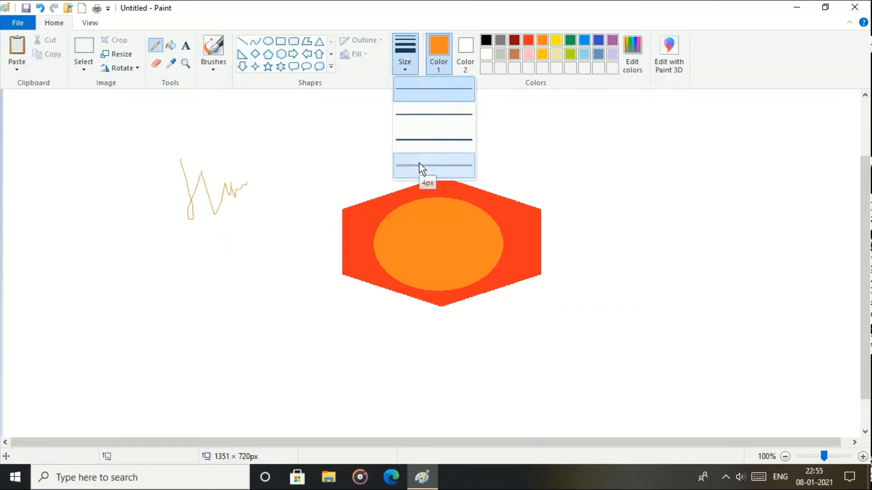
pyautogui.click(418, 170)
pyautogui.moveTo(264, 168)
pyautogui.mouseDown()
pyautogui.moveTo(260, 241)
pyautogui.moveTo(303, 158)
pyautogui.mouseUp()
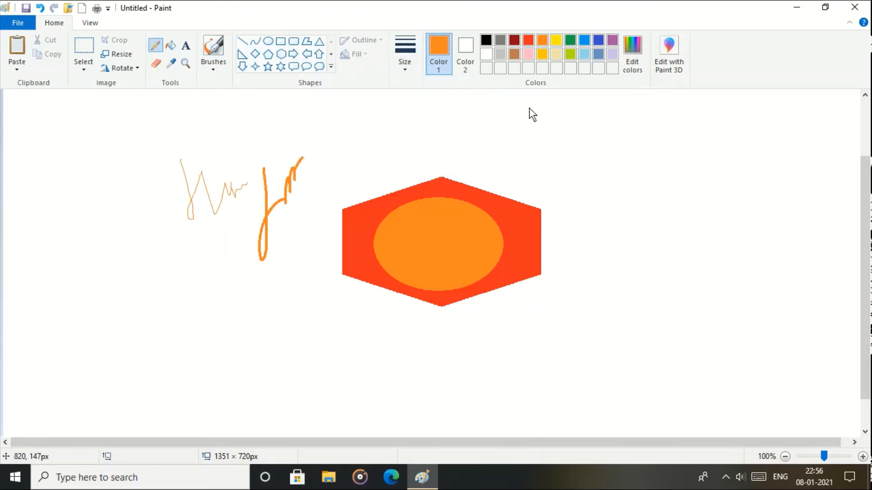
pyautogui.click(489, 39)
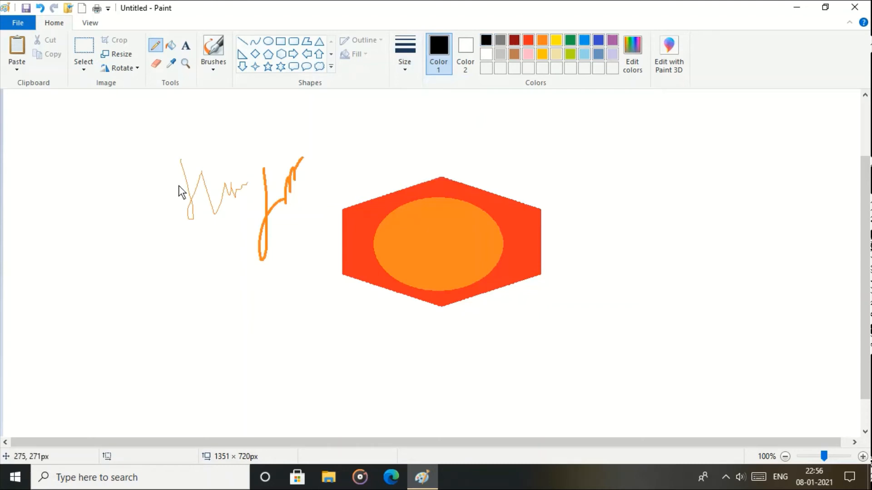
pyautogui.moveTo(54, 195)
pyautogui.mouseDown()
pyautogui.moveTo(88, 248)
pyautogui.moveTo(107, 180)
pyautogui.moveTo(137, 203)
pyautogui.moveTo(156, 253)
pyautogui.moveTo(181, 240)
pyautogui.mouseUp()
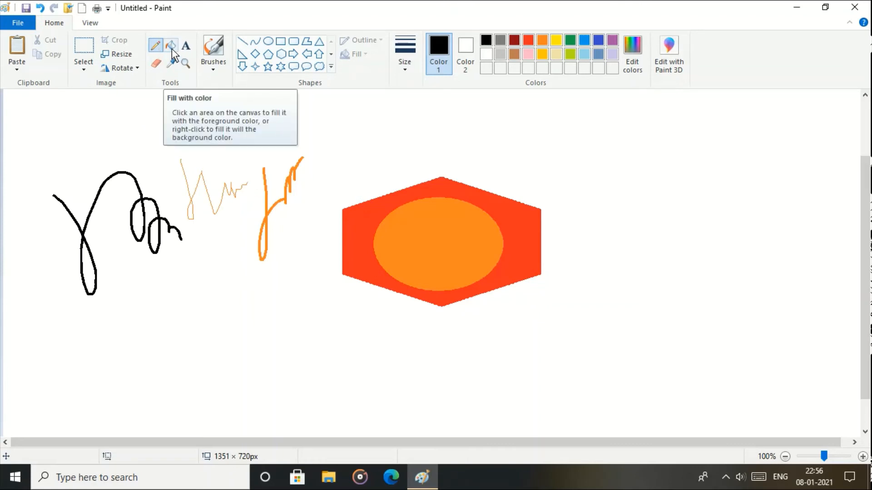
# - Draw a black-outlined ellipse about 163 × 152 px below the scribbles and fill it with dark red
pyautogui.click(268, 41)
pyautogui.moveTo(165, 311); pyautogui.dragTo(267, 407)
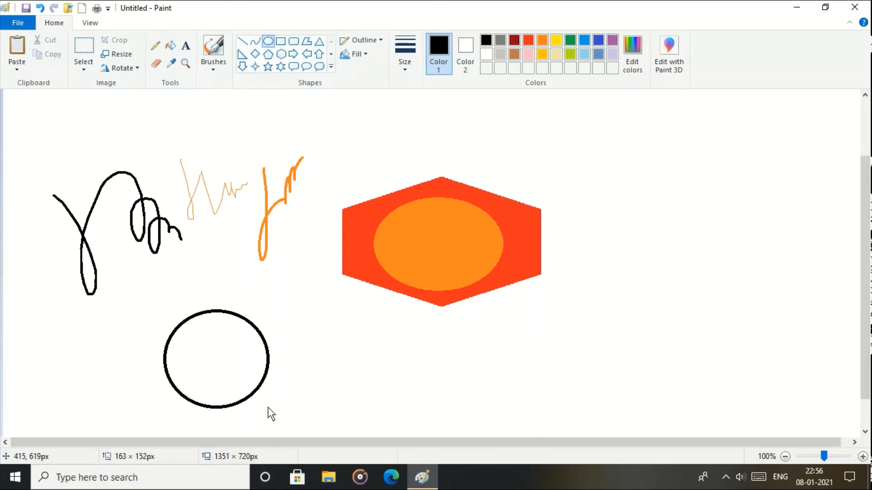
pyautogui.click(171, 45)
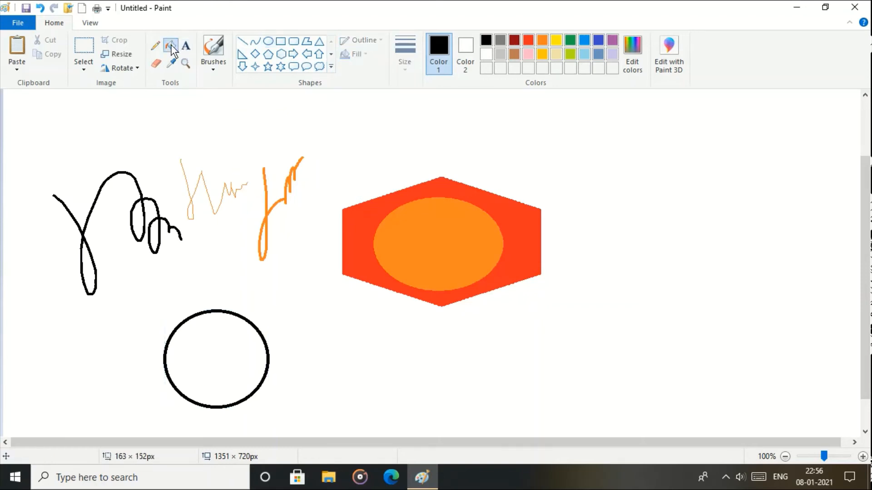
pyautogui.click(514, 41)
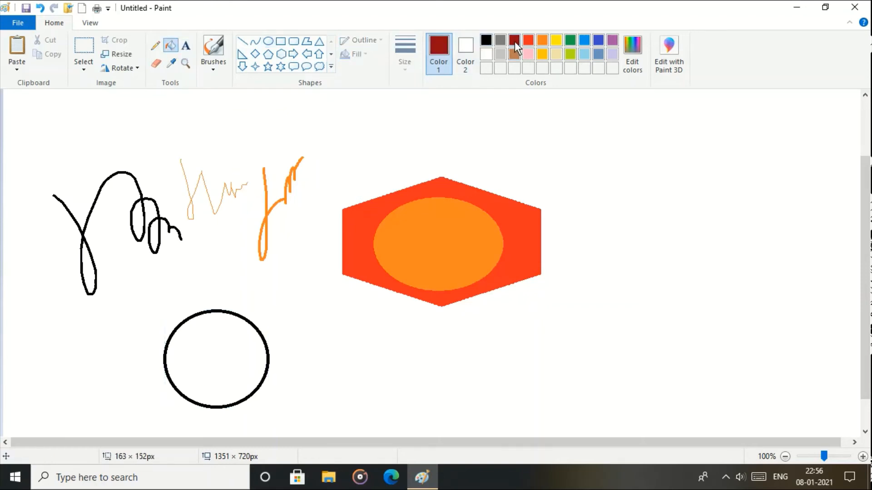
pyautogui.click(223, 359)
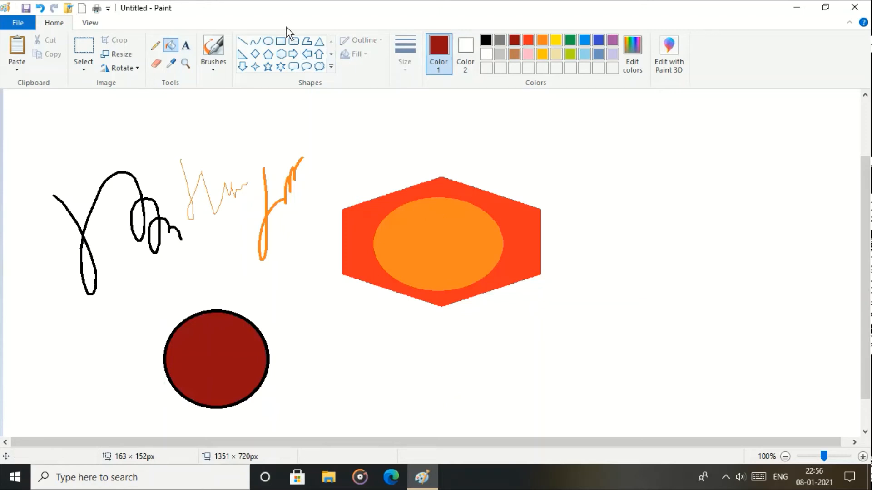
# - Draw a dark red outlined ellipse about 219 × 198 px right of the hexagon, with a narrow ellipse about 42 × 96 px on each side
pyautogui.click(266, 40)
pyautogui.moveTo(679, 155); pyautogui.dragTo(819, 282)
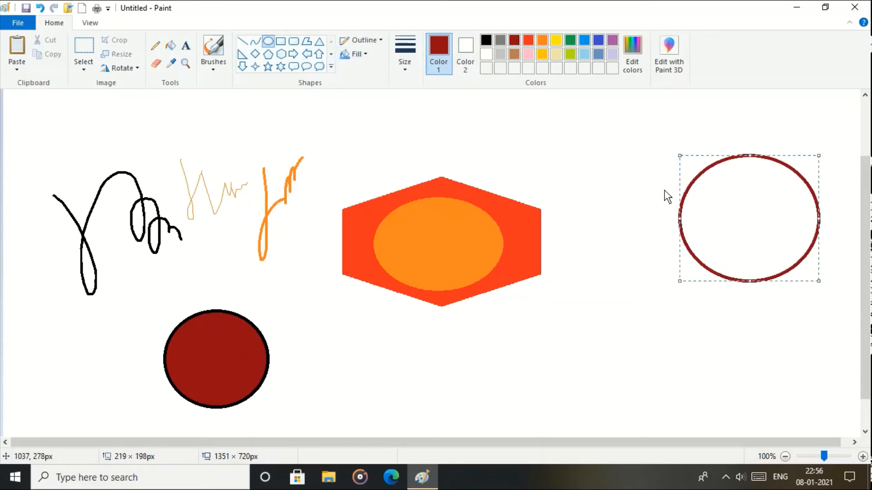
pyautogui.moveTo(651, 190); pyautogui.dragTo(678, 252)
pyautogui.moveTo(819, 184); pyautogui.dragTo(847, 246)
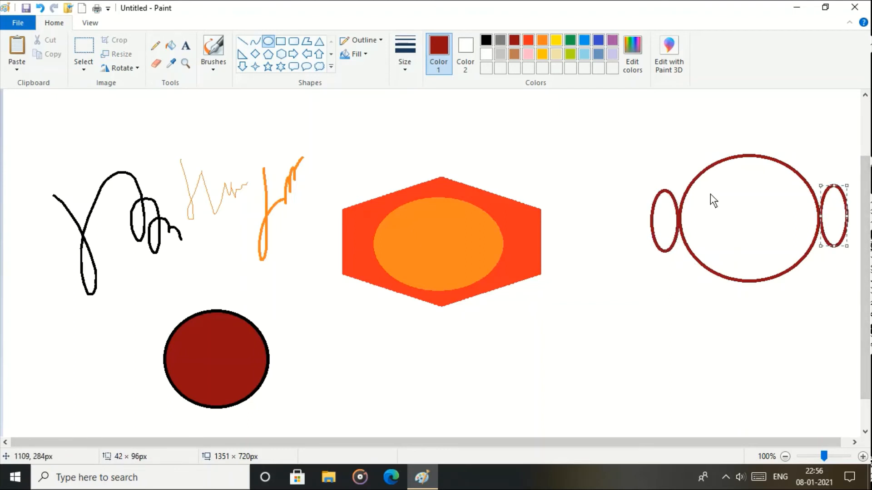
# - Draw two small dark red outlined ellipses as eyes and one about 73 × 19 px as a mouth inside the large ellipse
pyautogui.moveTo(704, 189); pyautogui.dragTo(789, 211)
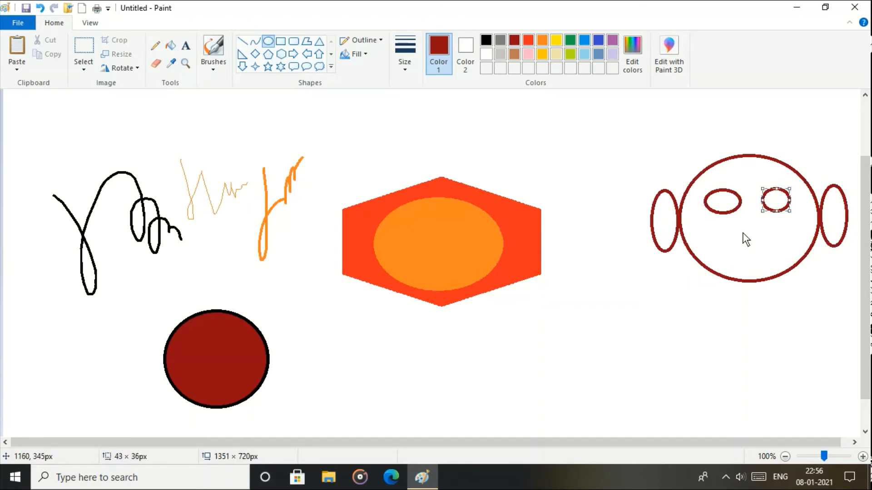
pyautogui.moveTo(733, 233); pyautogui.dragTo(778, 244)
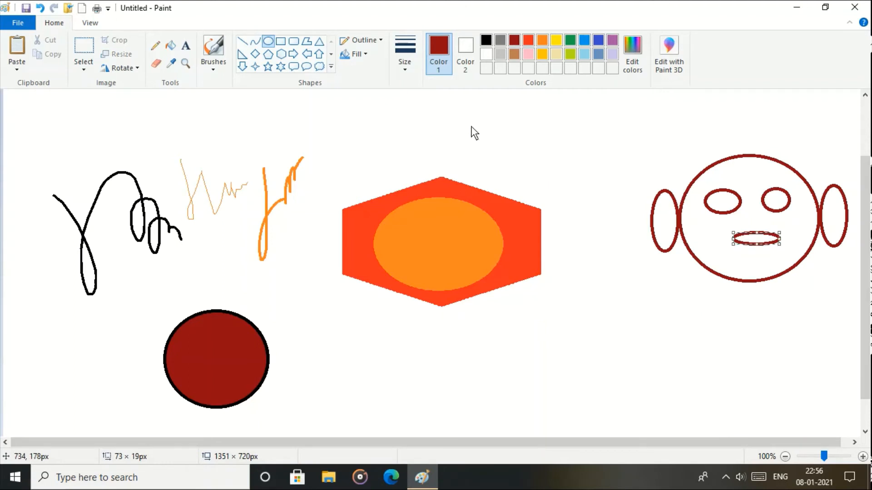
# - Fill the face's two eyes with orange, its mouth with dark red, and both ears with green
pyautogui.click(171, 46)
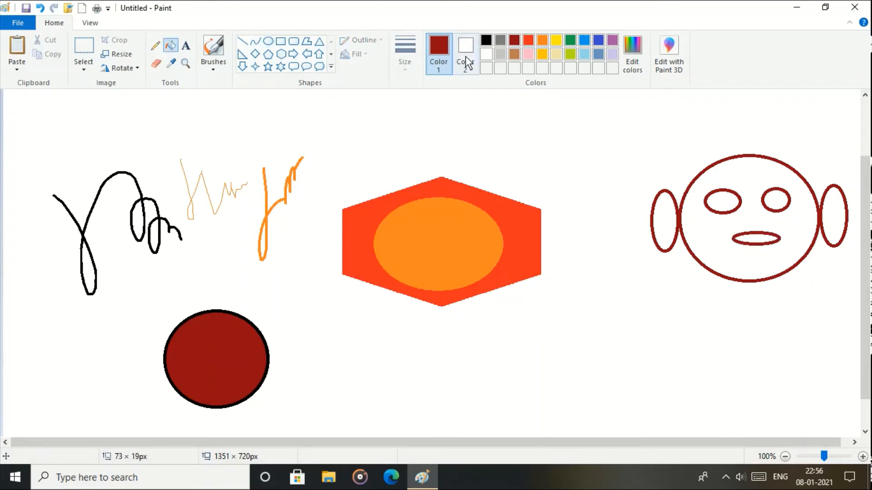
pyautogui.click(541, 42)
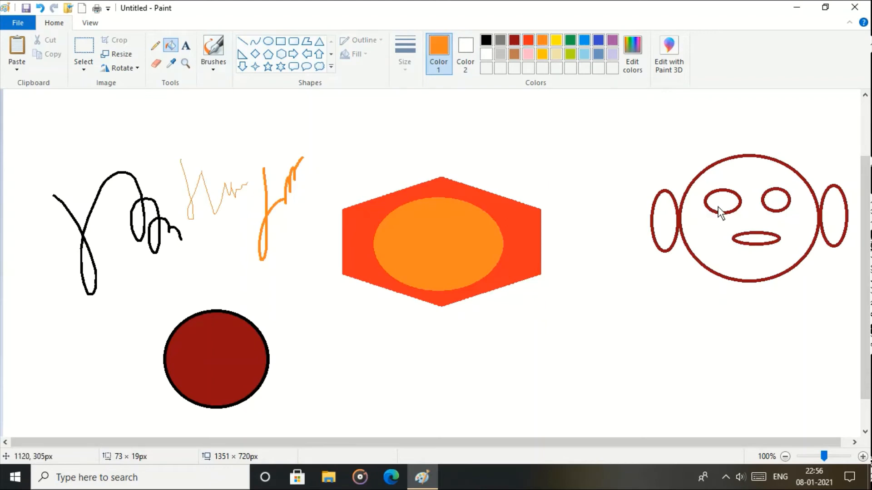
pyautogui.click(721, 206)
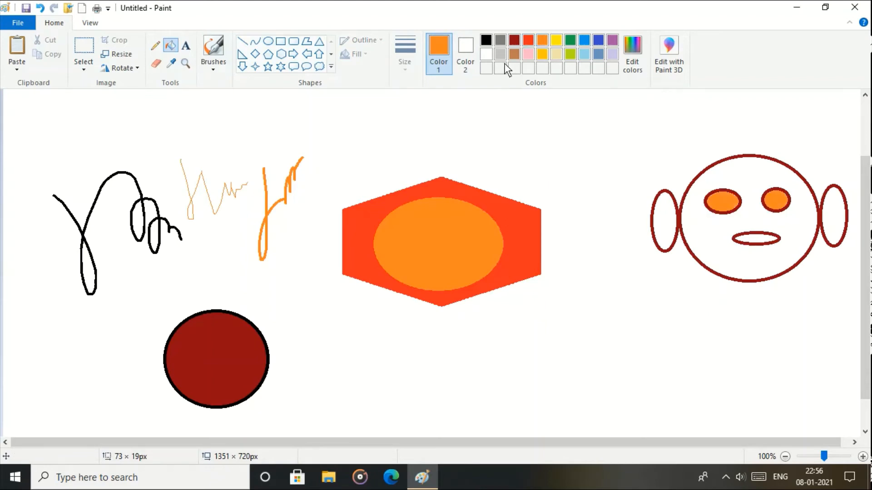
pyautogui.click(514, 40)
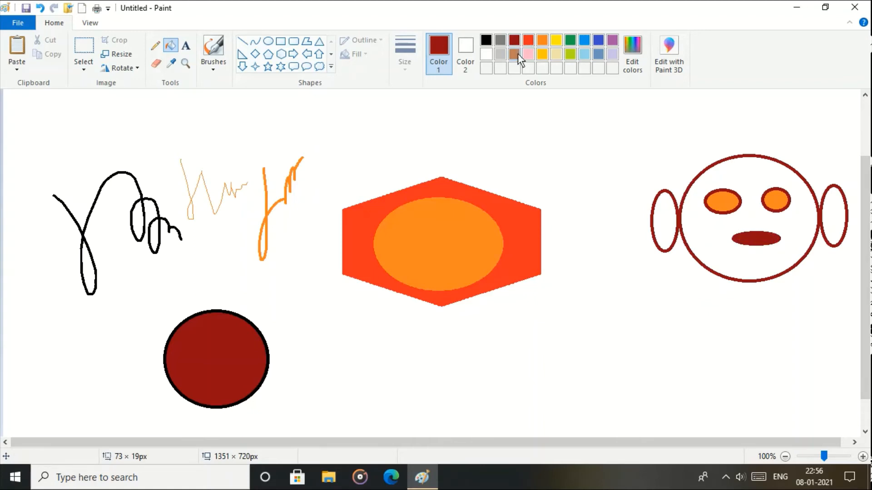
pyautogui.click(569, 41)
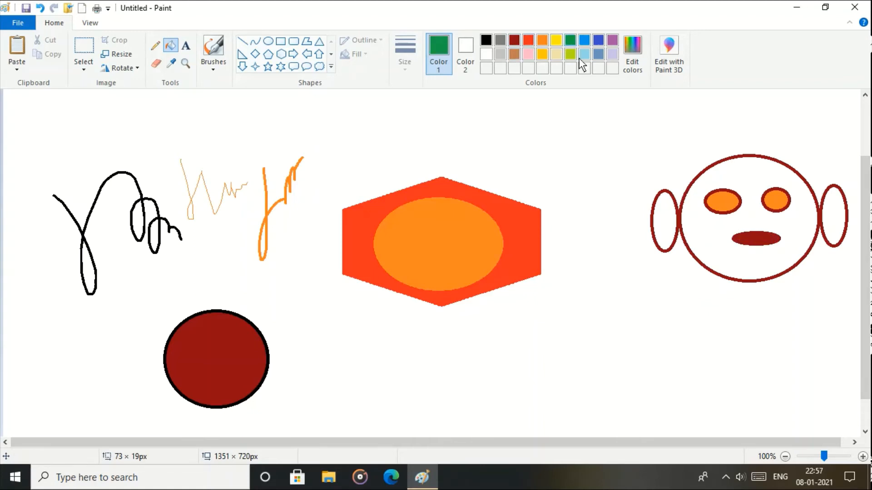
pyautogui.click(659, 217)
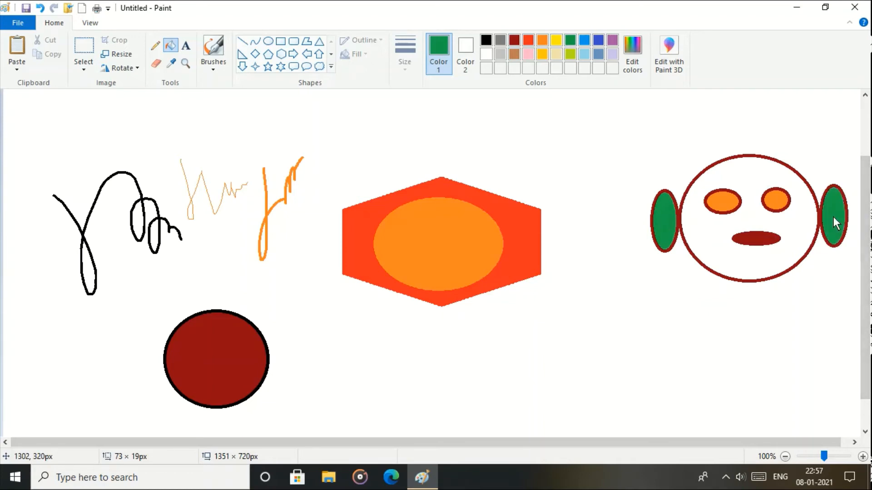
# - Erase most of the large loop of the black scribble with the Eraser
pyautogui.click(156, 64)
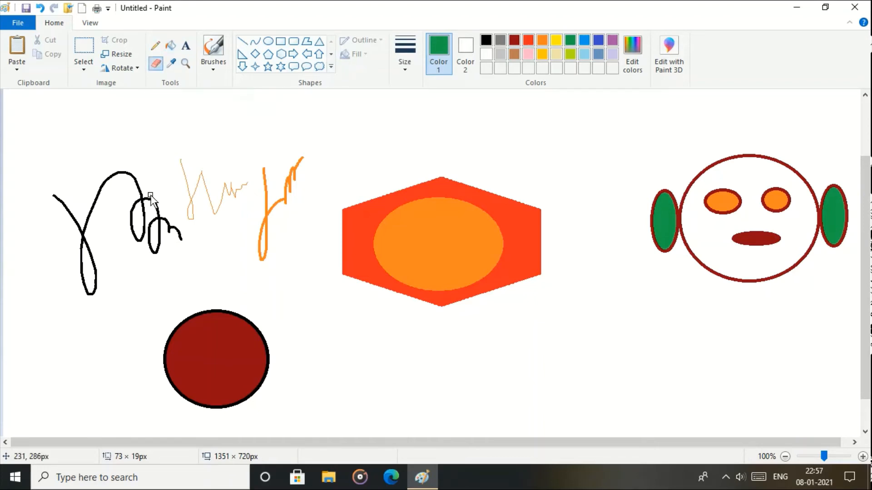
pyautogui.moveTo(150, 196)
pyautogui.mouseDown()
pyautogui.moveTo(123, 172)
pyautogui.moveTo(93, 194)
pyautogui.moveTo(84, 241)
pyautogui.moveTo(52, 196)
pyautogui.moveTo(70, 213)
pyautogui.moveTo(94, 266)
pyautogui.moveTo(90, 254)
pyautogui.moveTo(94, 295)
pyautogui.mouseUp()
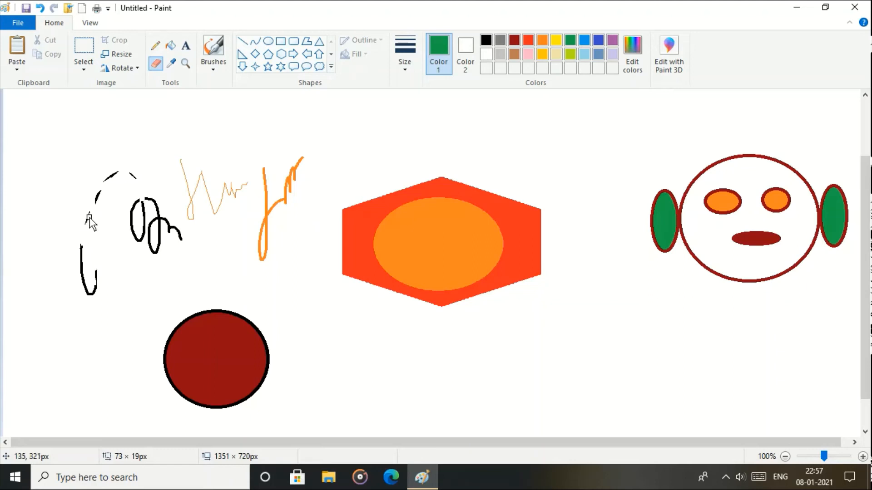
pyautogui.moveTo(137, 181)
pyautogui.mouseDown()
pyautogui.moveTo(111, 178)
pyautogui.moveTo(96, 201)
pyautogui.moveTo(105, 260)
pyautogui.moveTo(94, 255)
pyautogui.moveTo(99, 208)
pyautogui.moveTo(85, 283)
pyautogui.moveTo(92, 234)
pyautogui.moveTo(79, 239)
pyautogui.moveTo(92, 289)
pyautogui.moveTo(96, 263)
pyautogui.moveTo(90, 302)
pyautogui.mouseUp()
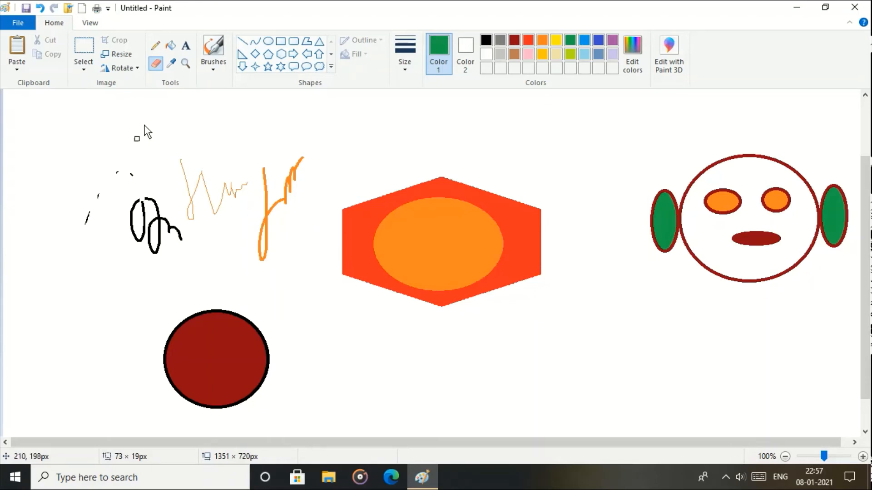
# - Select a rectangular area about 422 × 264 px around the scribbles and delete its contents
pyautogui.click(84, 72)
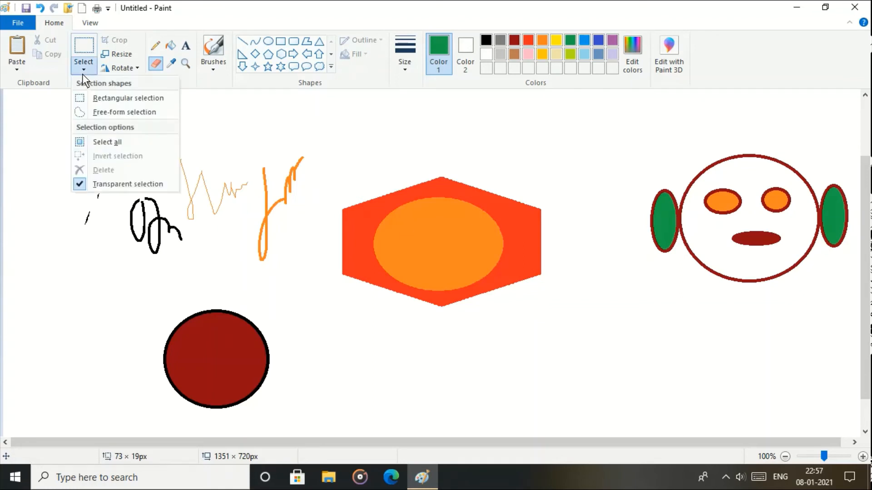
pyautogui.click(103, 100)
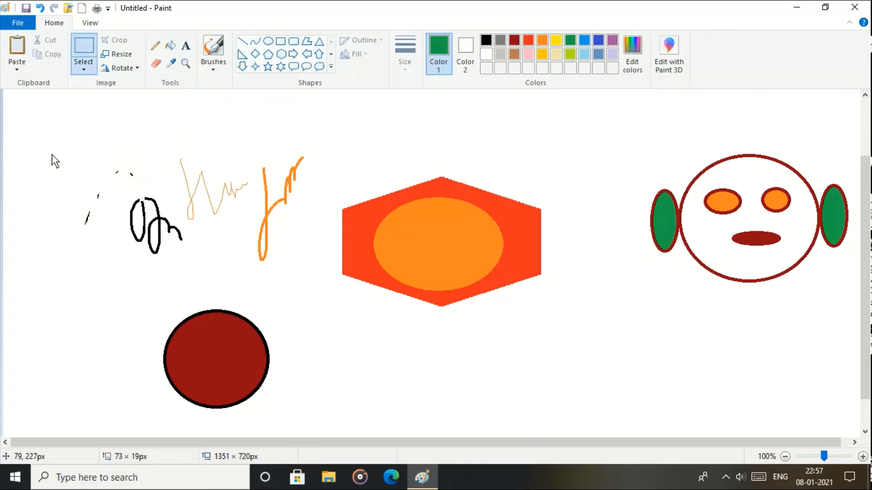
pyautogui.moveTo(45, 127)
pyautogui.mouseDown()
pyautogui.moveTo(364, 313)
pyautogui.moveTo(305, 299)
pyautogui.moveTo(312, 294)
pyautogui.mouseUp()
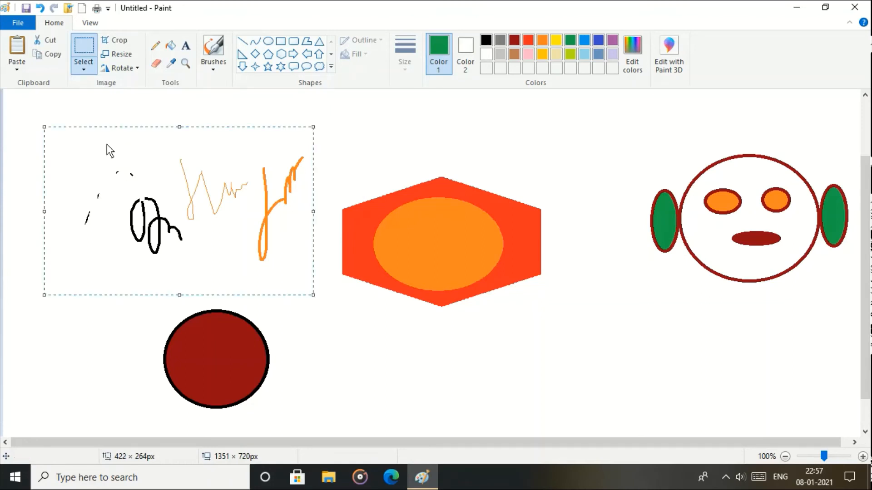
pyautogui.click(83, 69)
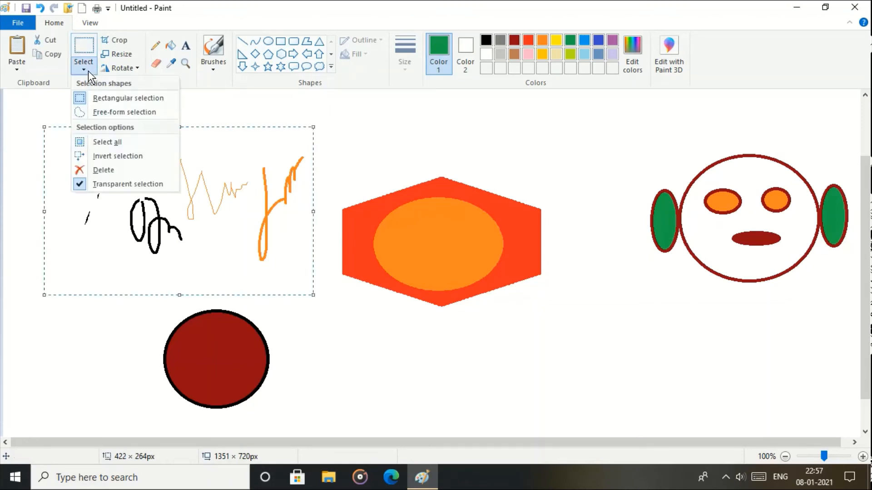
pyautogui.click(117, 171)
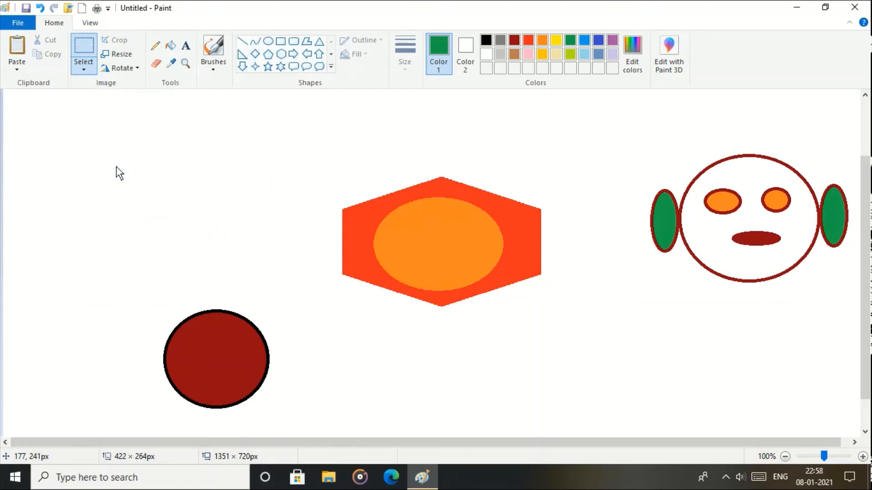
# - Pick the dark red from the black-outlined circle with the Color picker and fill the hexagon's inner ellipse with it
pyautogui.click(171, 63)
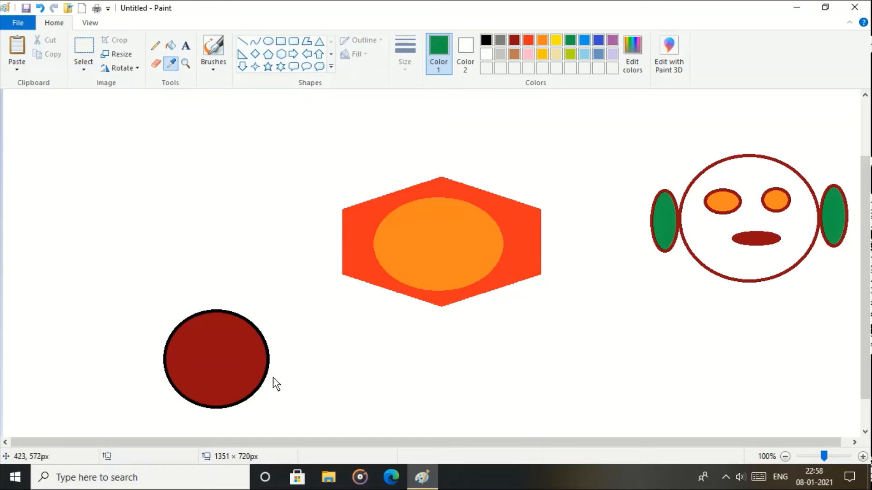
pyautogui.click(224, 357)
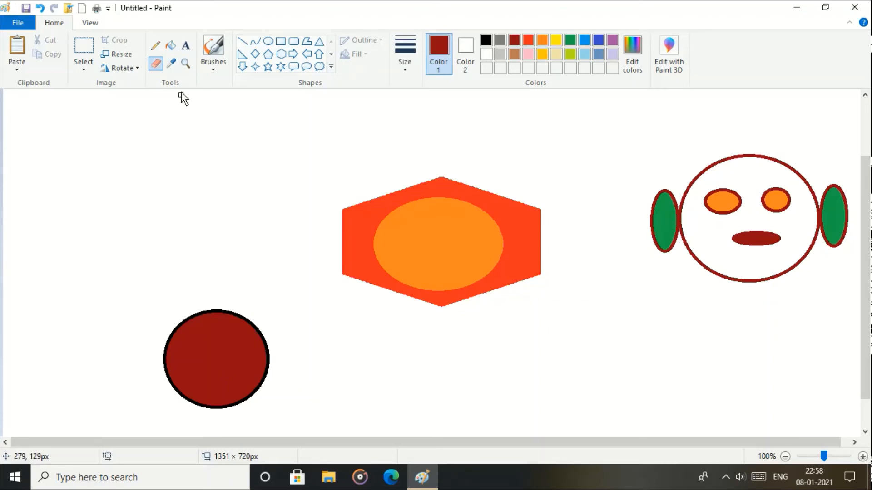
pyautogui.click(170, 46)
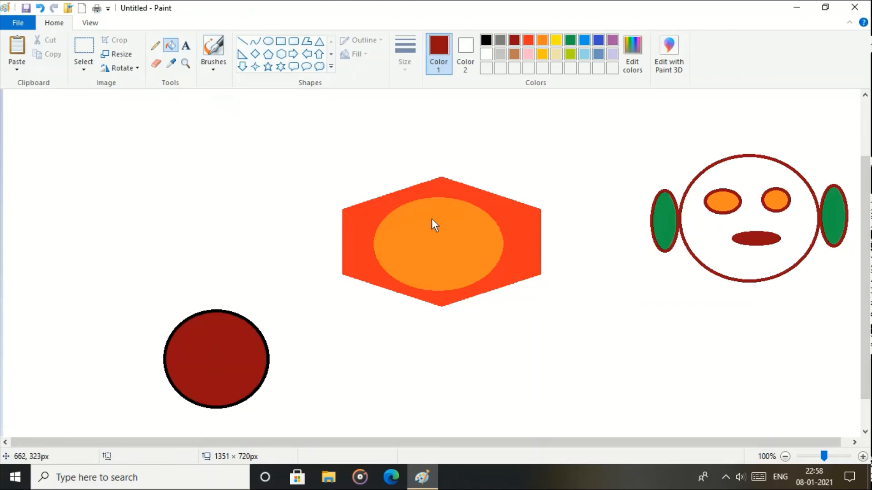
pyautogui.click(442, 240)
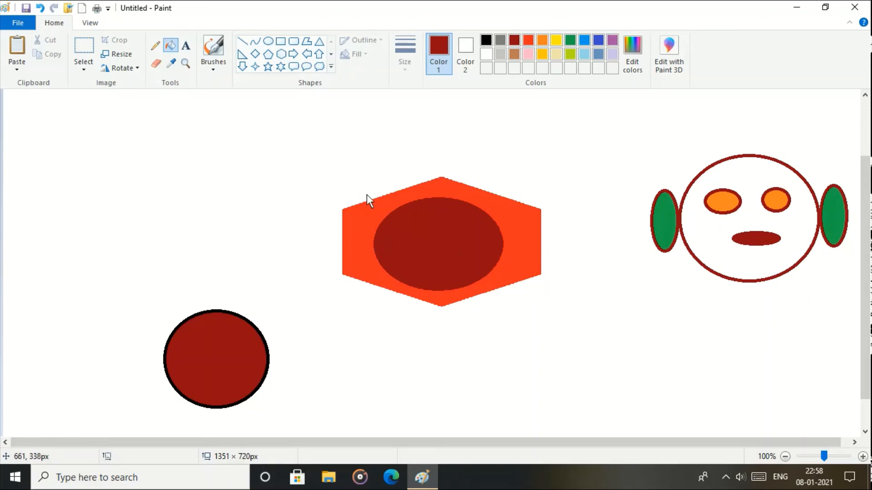
# - Pick the orange from the face's eye and fill the black-outlined circle with it
pyautogui.click(170, 67)
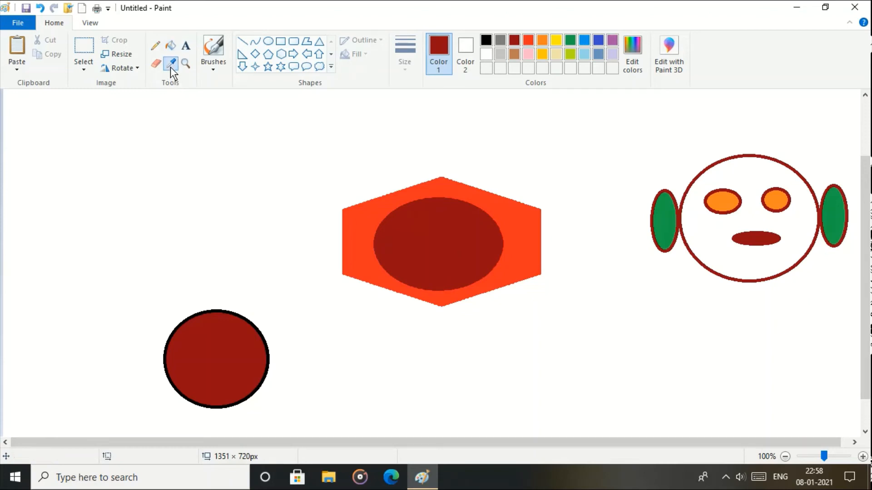
pyautogui.click(723, 203)
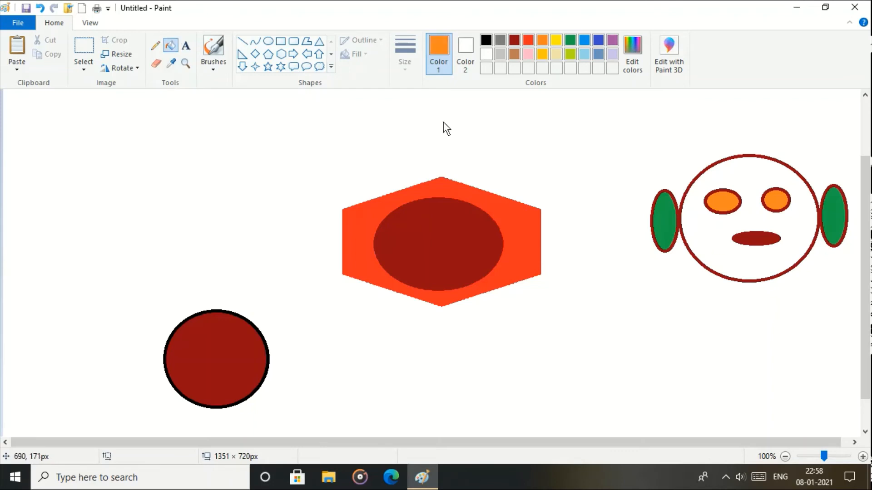
pyautogui.click(205, 357)
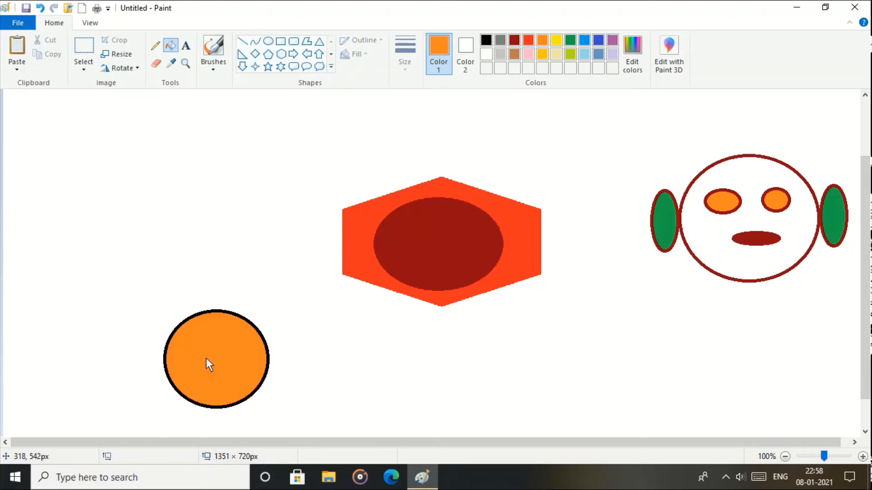
# - Magnify the hexagon to 300% and trim off its bottom tip with the Eraser
pyautogui.click(186, 65)
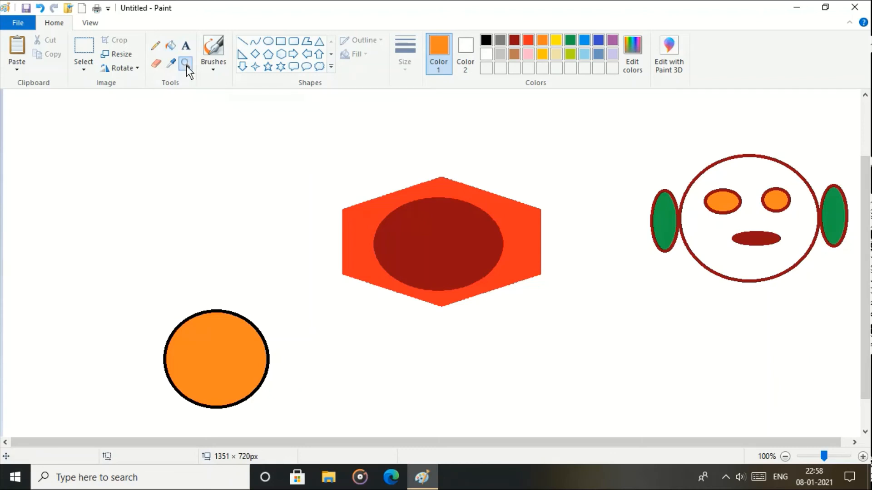
pyautogui.click(432, 250)
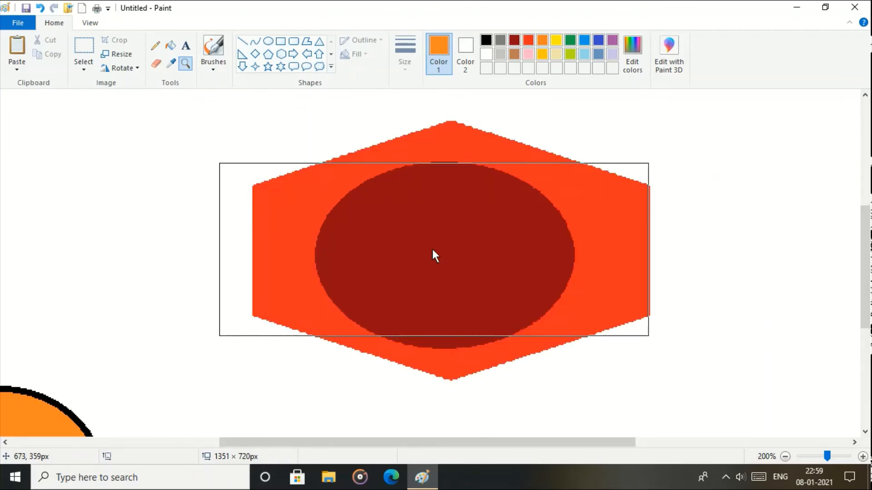
pyautogui.click(432, 250)
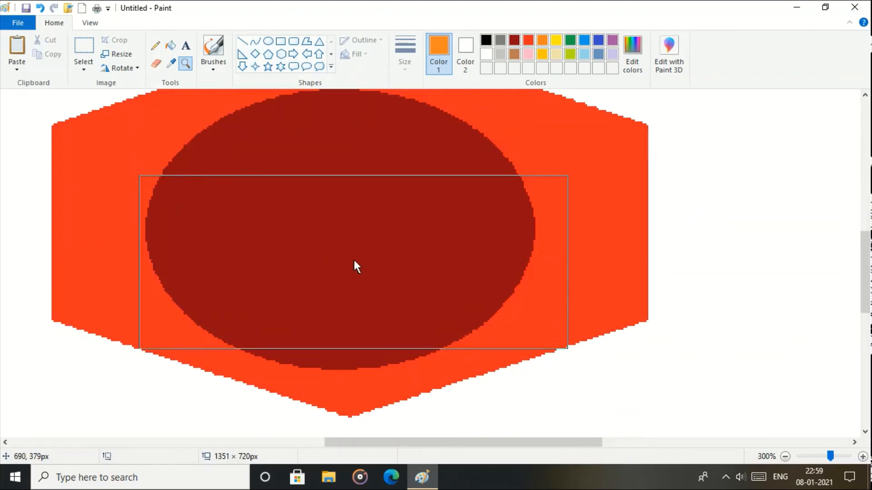
pyautogui.click(157, 67)
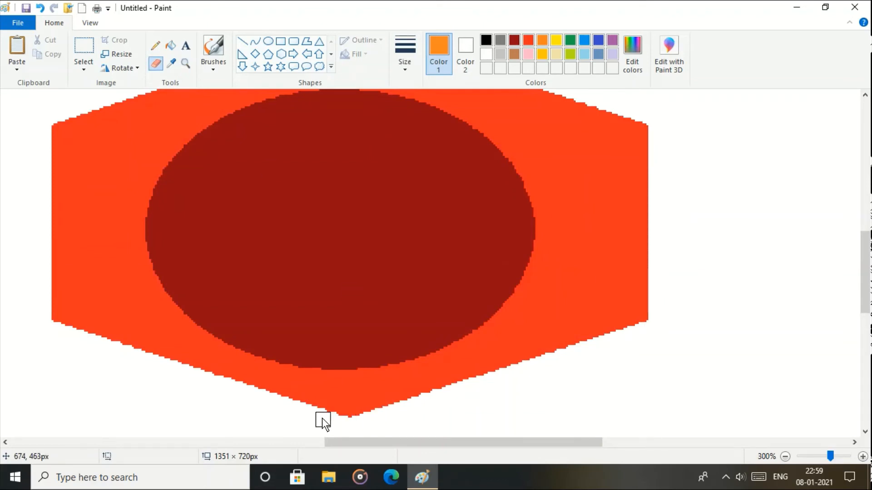
pyautogui.moveTo(327, 416); pyautogui.dragTo(365, 418)
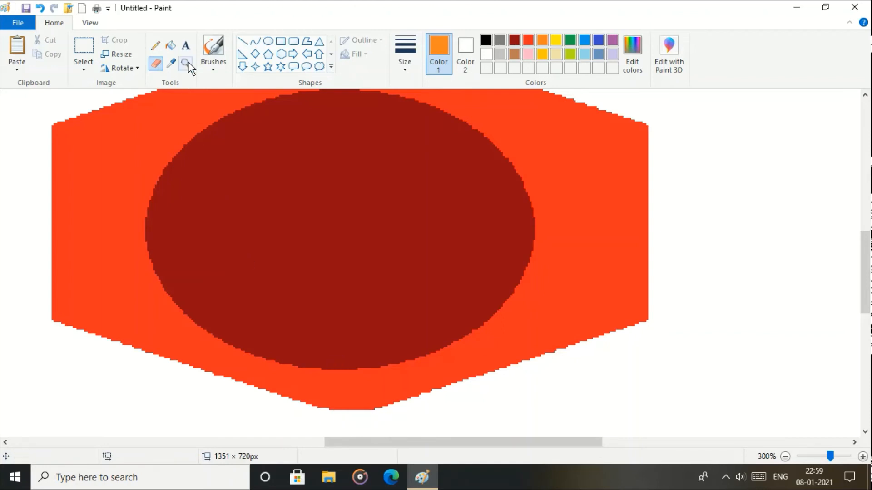
pyautogui.click(786, 456)
pyautogui.click(785, 456)
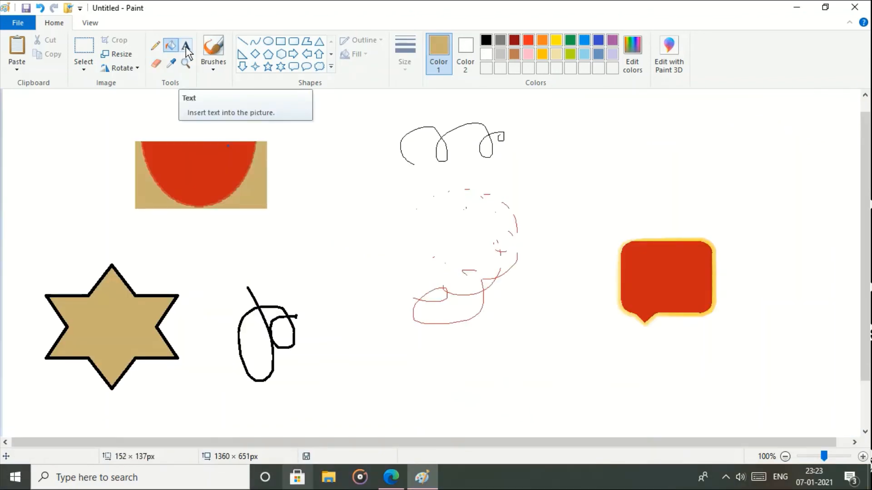
# - Place a text box across the red speech bubble and enter "f f f f f" on an opaque background
pyautogui.click(186, 46)
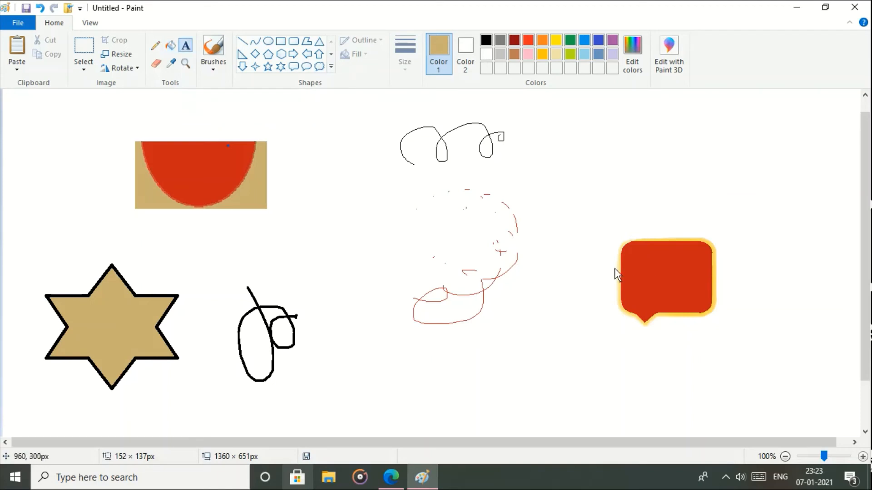
pyautogui.moveTo(615, 268); pyautogui.dragTo(722, 293)
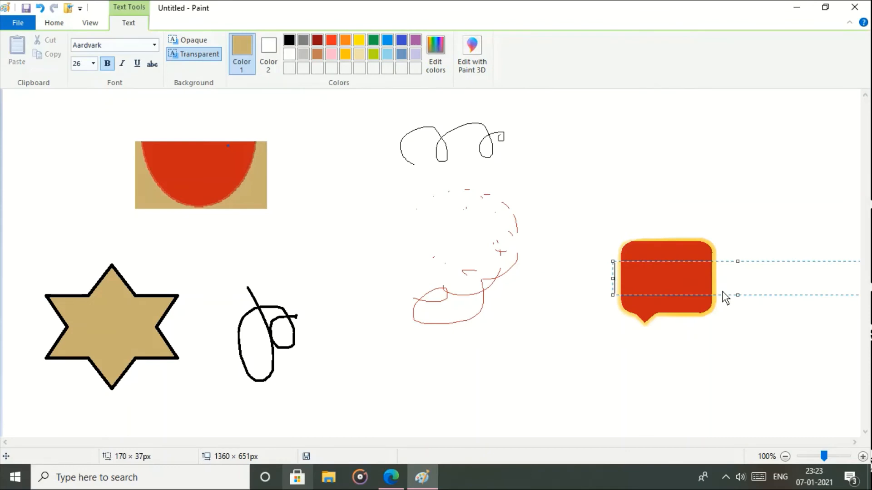
pyautogui.click(192, 39)
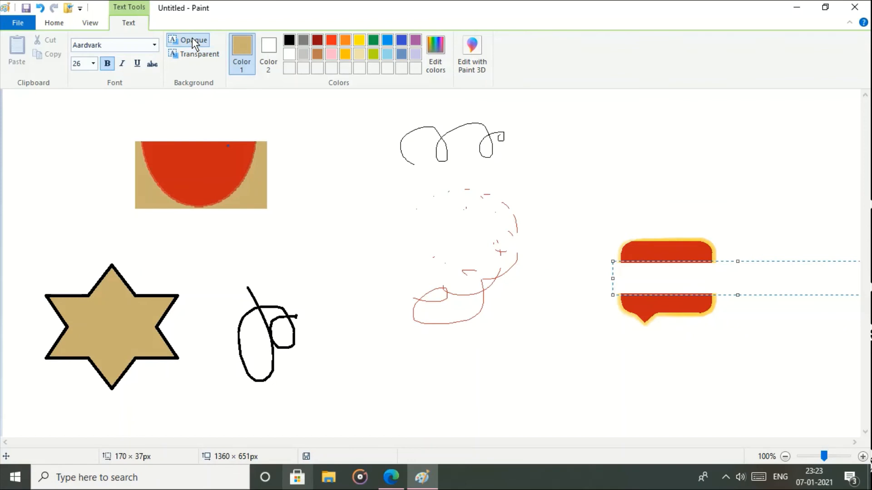
pyautogui.write('f f f f f')
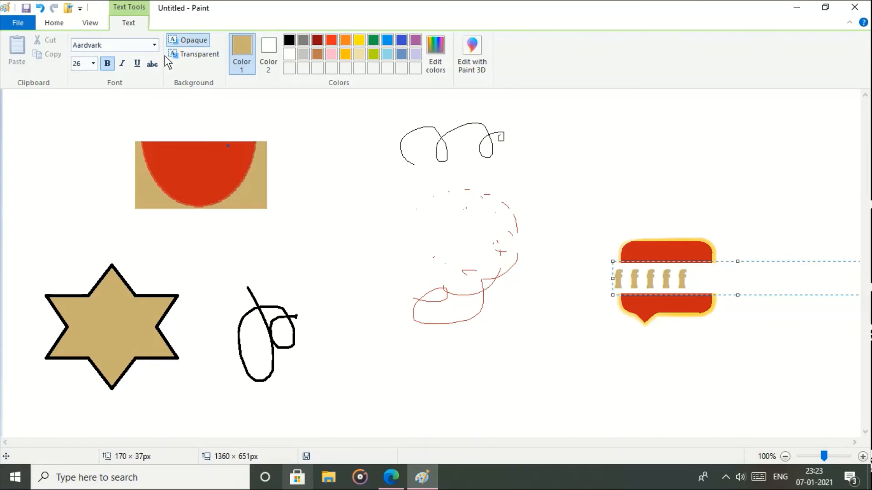
# - Make the text's background transparent and indent the letters so they sit within the speech bubble
pyautogui.click(178, 56)
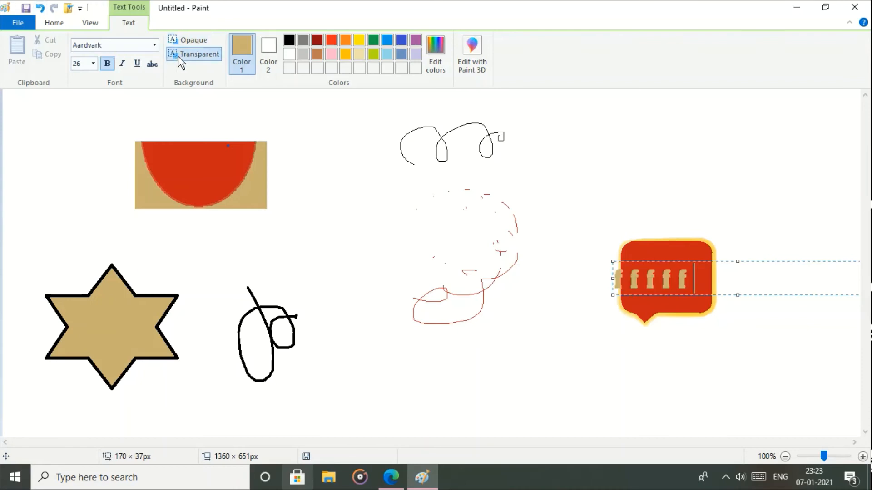
pyautogui.click(617, 282)
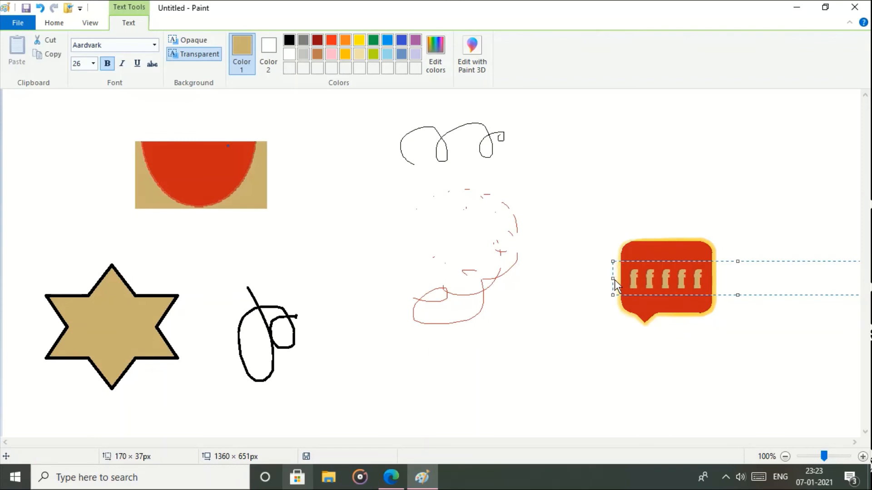
# - Toggle the speech-bubble text's background between opaque and transparent, leave it transparent, and commit the text to the picture
pyautogui.click(200, 42)
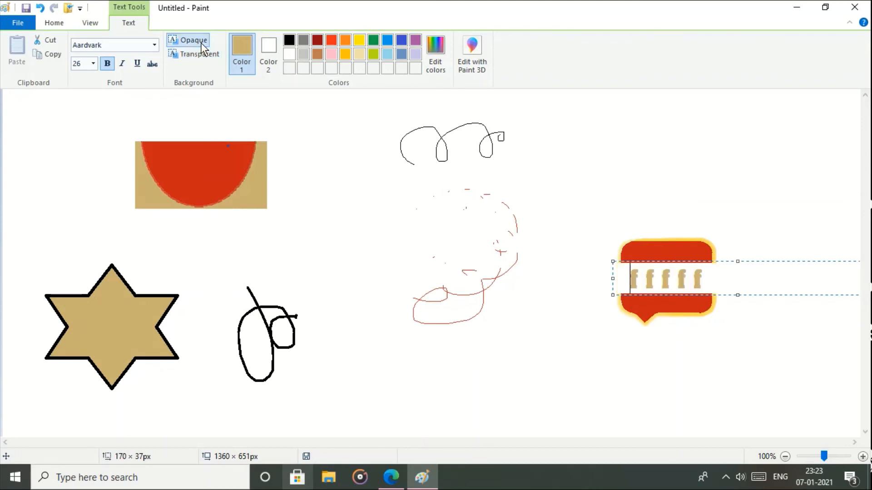
pyautogui.click(202, 53)
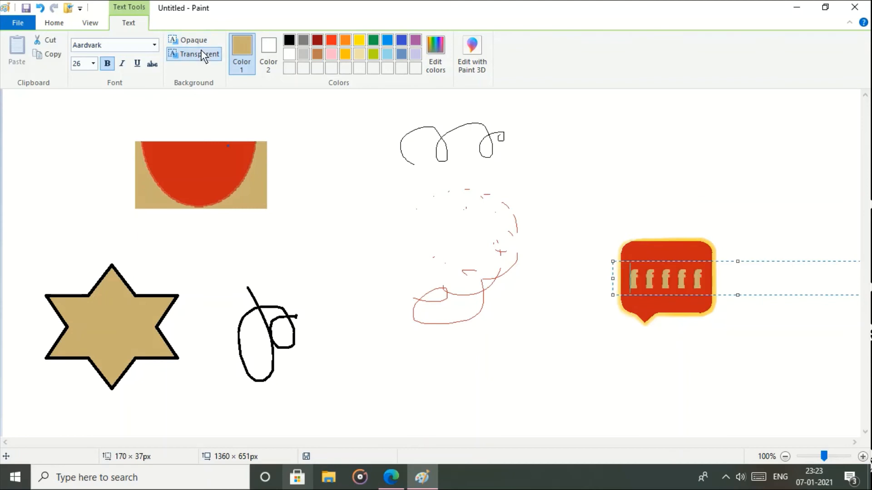
pyautogui.click(189, 40)
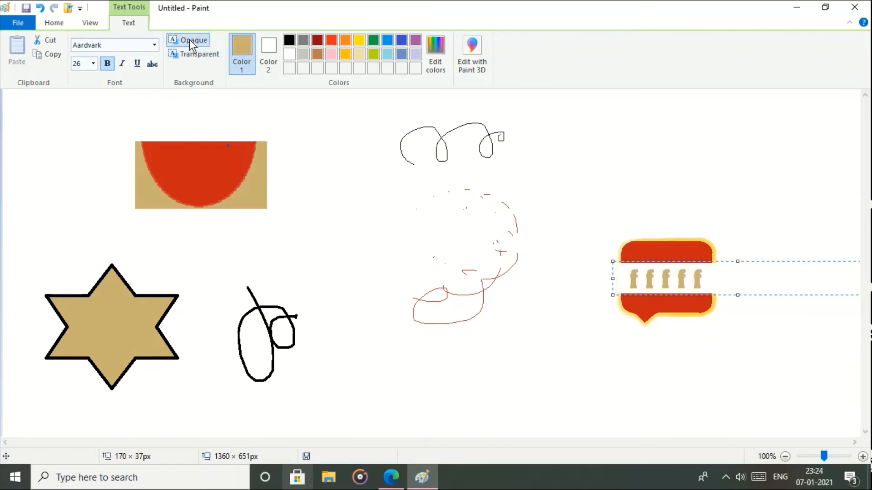
pyautogui.click(192, 56)
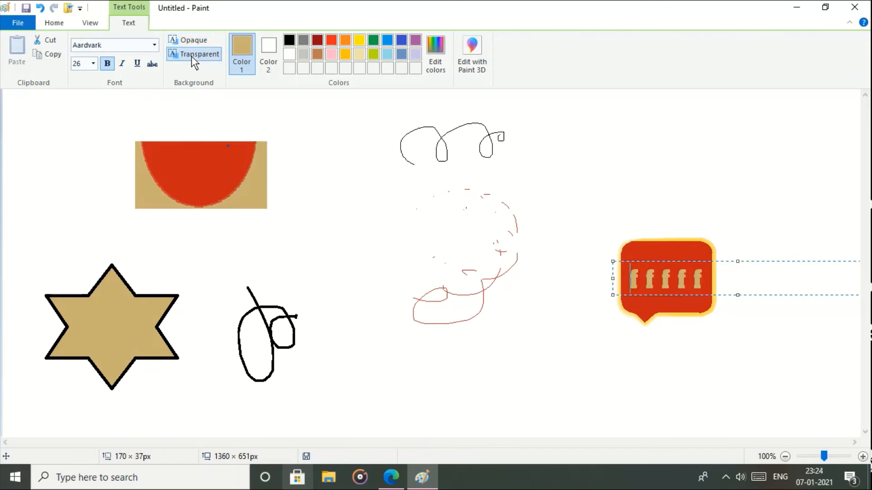
pyautogui.click(191, 43)
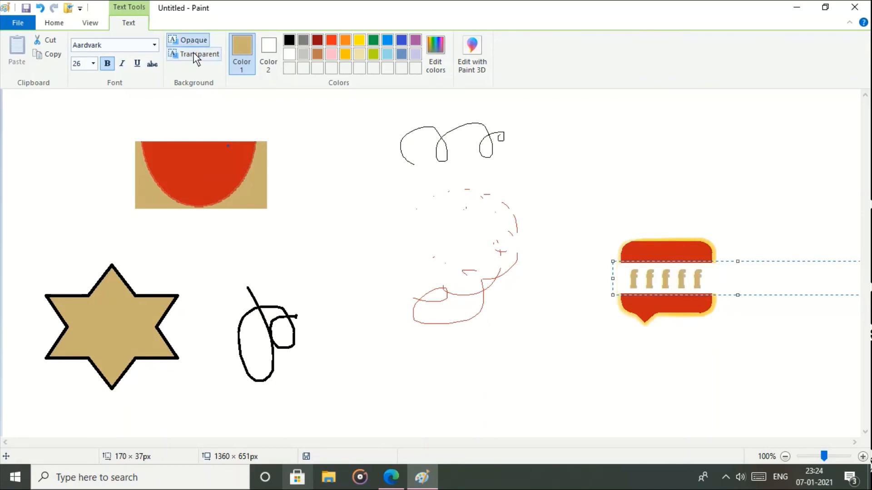
pyautogui.click(194, 52)
pyautogui.click(592, 384)
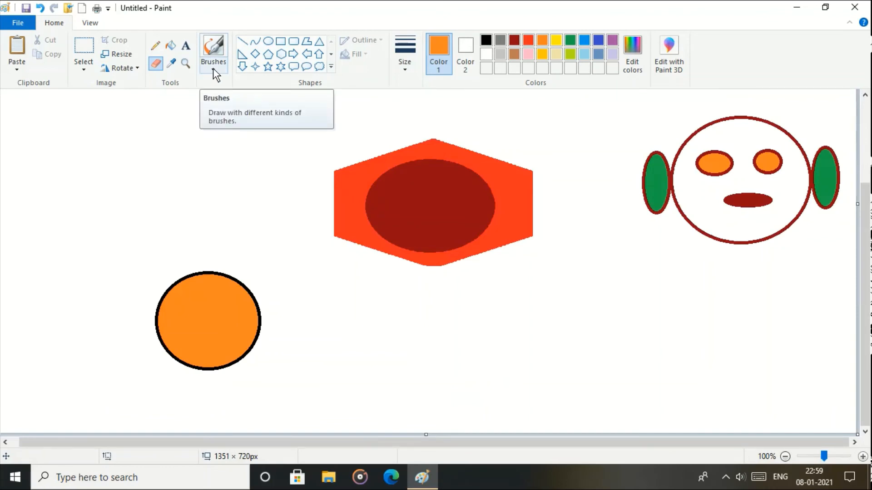
# - Paint two orange squiggles above the orange circle with the basic Brush, the second one at the thickest size
pyautogui.click(213, 68)
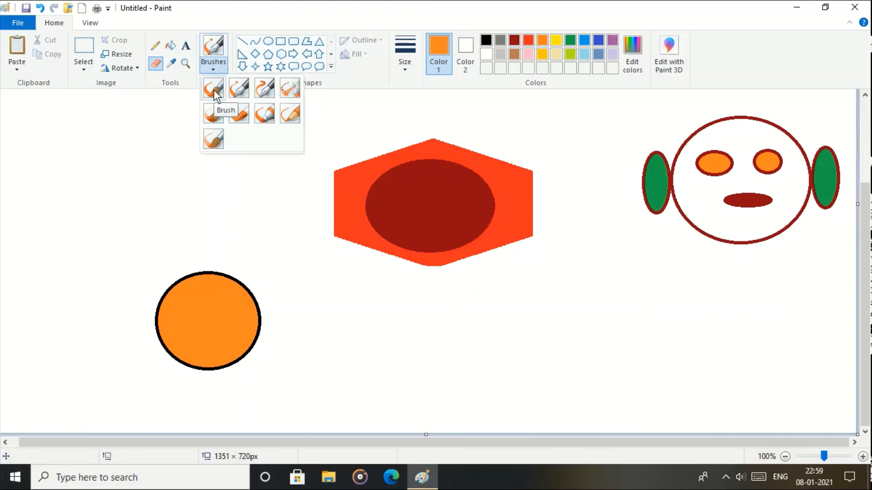
pyautogui.click(213, 89)
pyautogui.moveTo(151, 129); pyautogui.dragTo(203, 150)
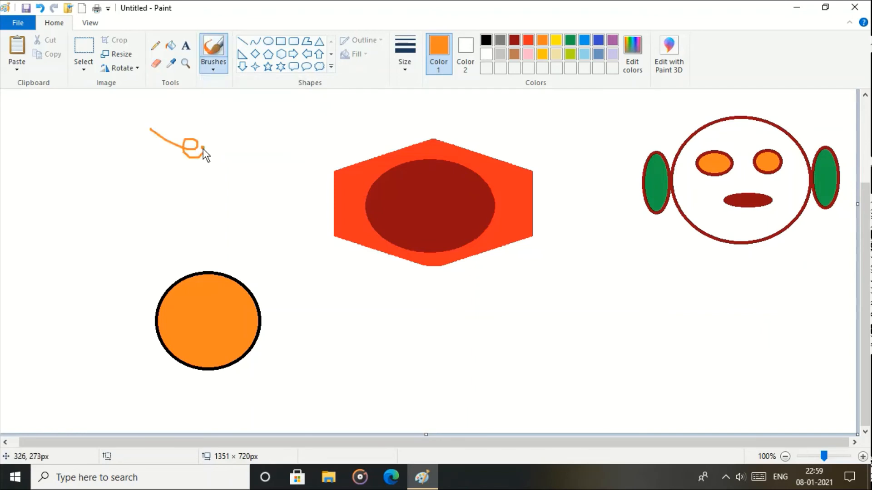
pyautogui.click(405, 70)
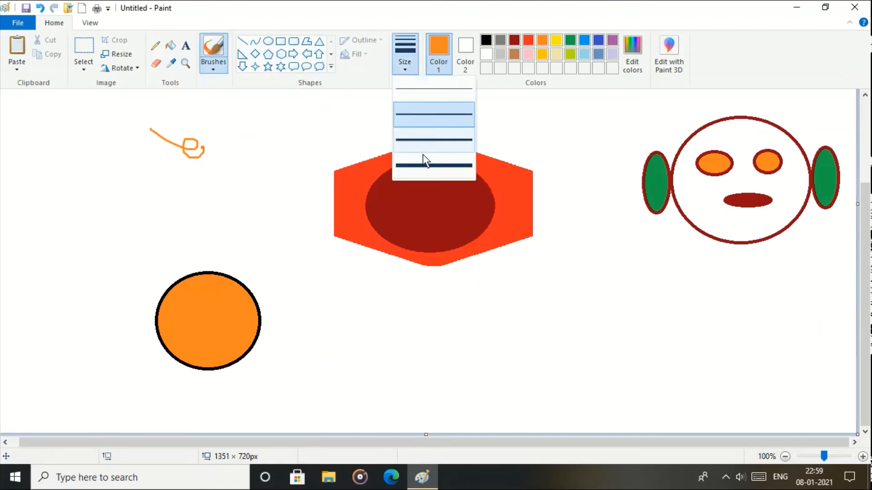
pyautogui.click(428, 166)
pyautogui.moveTo(197, 181)
pyautogui.mouseDown()
pyautogui.moveTo(245, 187)
pyautogui.moveTo(238, 174)
pyautogui.moveTo(261, 137)
pyautogui.moveTo(276, 161)
pyautogui.mouseUp()
# - Draw an orange wavy stroke below the hexagon with Calligraphy brush 1 and another above the circle's left side with Calligraphy brush 2
pyautogui.click(217, 75)
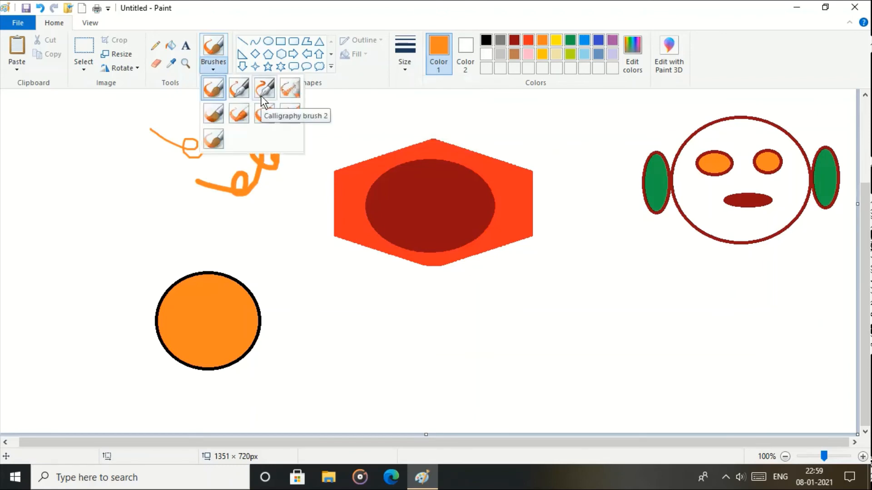
pyautogui.click(238, 87)
pyautogui.moveTo(284, 250)
pyautogui.mouseDown()
pyautogui.moveTo(301, 302)
pyautogui.moveTo(361, 292)
pyautogui.moveTo(388, 331)
pyautogui.mouseUp()
pyautogui.click(218, 64)
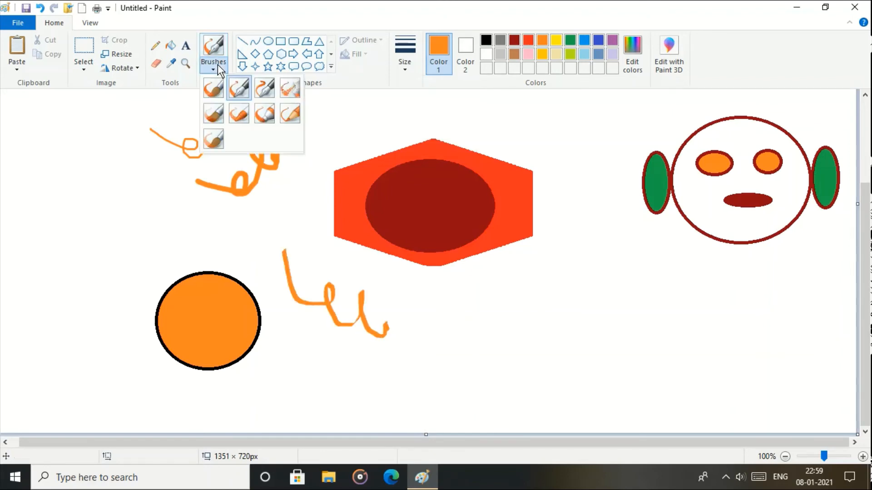
pyautogui.click(261, 91)
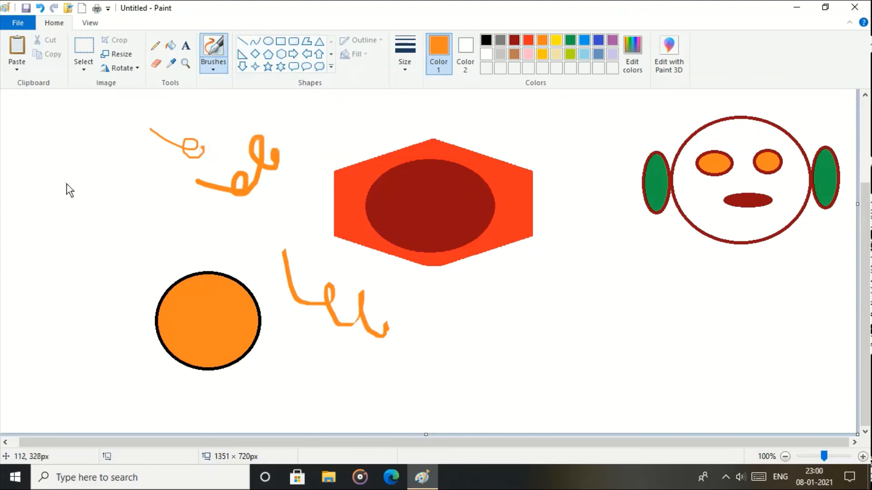
pyautogui.moveTo(66, 183)
pyautogui.mouseDown()
pyautogui.moveTo(88, 242)
pyautogui.moveTo(121, 236)
pyautogui.moveTo(130, 208)
pyautogui.moveTo(148, 223)
pyautogui.mouseUp()
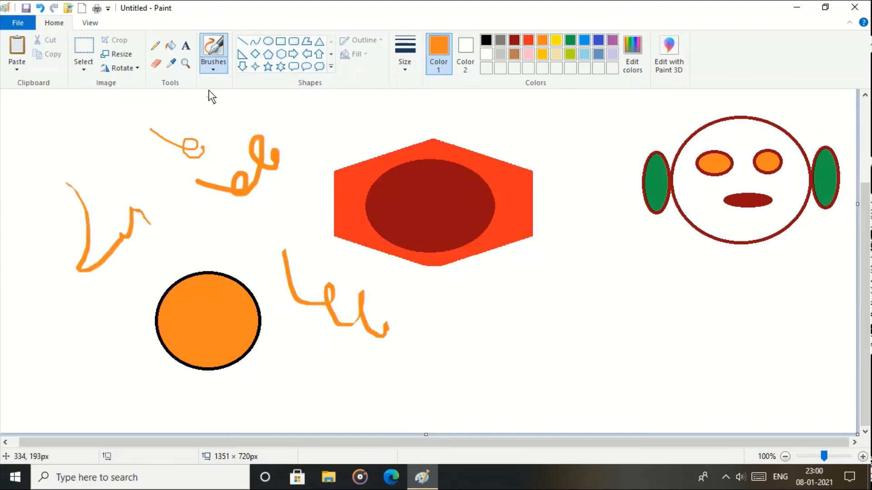
# - Spray an orange Airbrush trail above the hexagon and a dark red one between the hexagon and the face
pyautogui.click(209, 69)
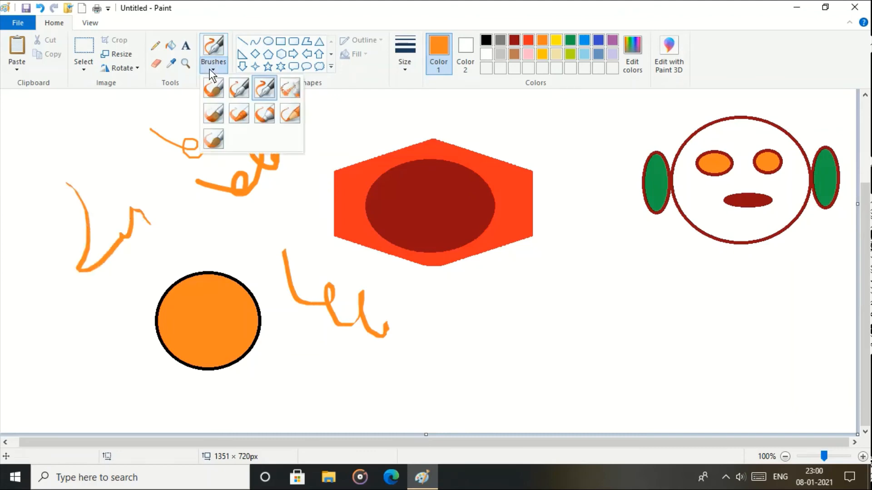
pyautogui.click(285, 94)
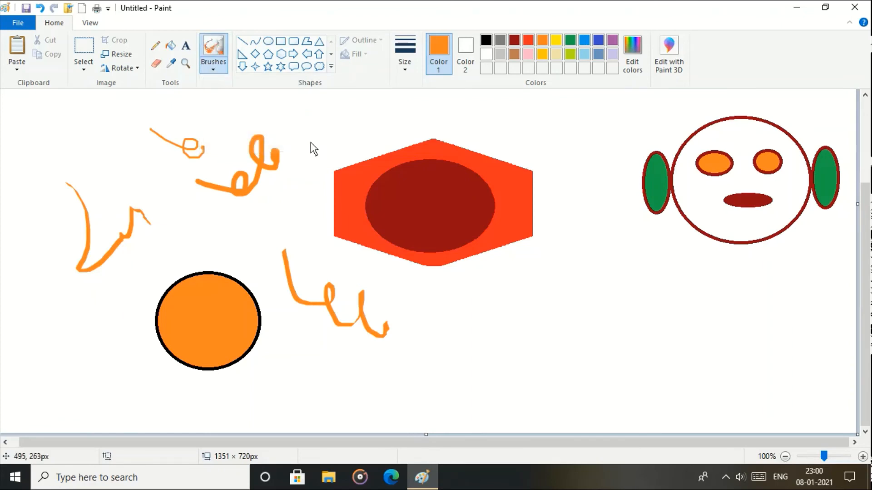
pyautogui.moveTo(310, 143)
pyautogui.mouseDown()
pyautogui.moveTo(428, 133)
pyautogui.moveTo(460, 121)
pyautogui.moveTo(471, 129)
pyautogui.moveTo(594, 128)
pyautogui.moveTo(631, 145)
pyautogui.moveTo(568, 211)
pyautogui.moveTo(584, 230)
pyautogui.moveTo(568, 296)
pyautogui.mouseUp()
pyautogui.click(514, 40)
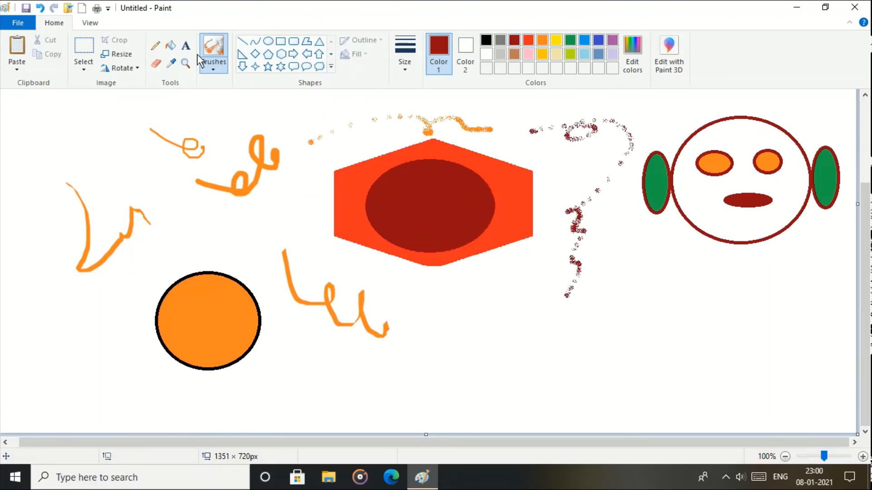
# - Paint a dark red swirl beside the orange circle and a red spiral below the hexagon with the Watercolor brush
pyautogui.click(211, 71)
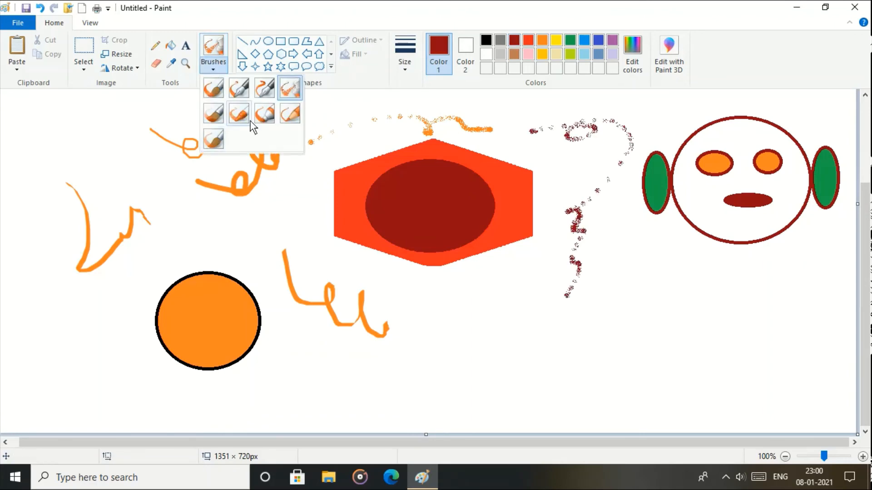
pyautogui.click(214, 141)
pyautogui.moveTo(103, 341)
pyautogui.mouseDown()
pyautogui.moveTo(122, 364)
pyautogui.moveTo(101, 360)
pyautogui.moveTo(104, 333)
pyautogui.moveTo(94, 323)
pyautogui.mouseUp()
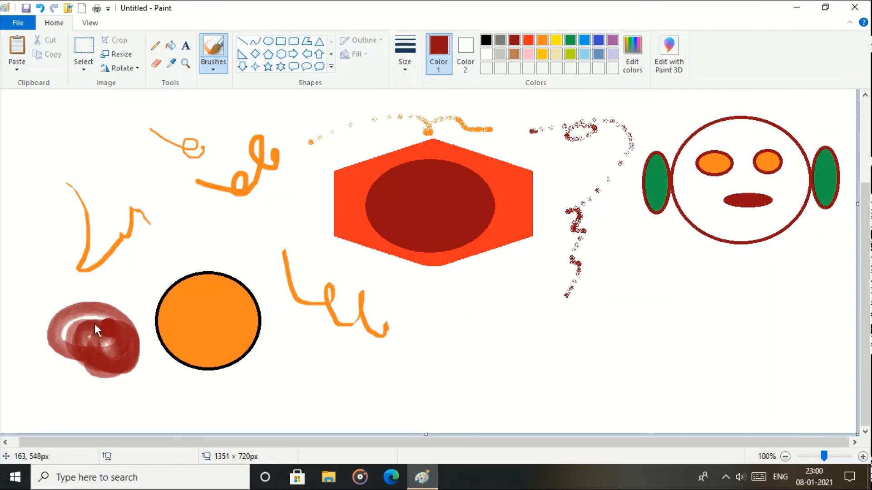
pyautogui.click(527, 40)
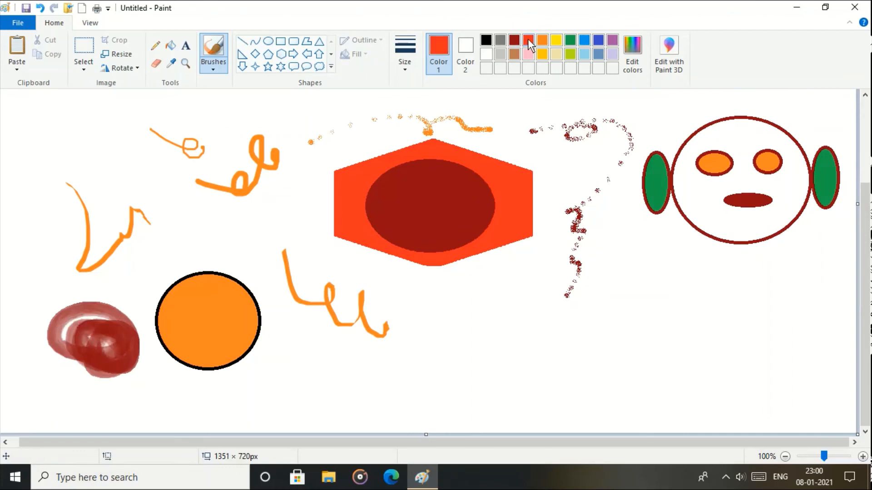
pyautogui.moveTo(482, 309)
pyautogui.mouseDown()
pyautogui.moveTo(555, 374)
pyautogui.moveTo(559, 357)
pyautogui.moveTo(540, 356)
pyautogui.mouseUp()
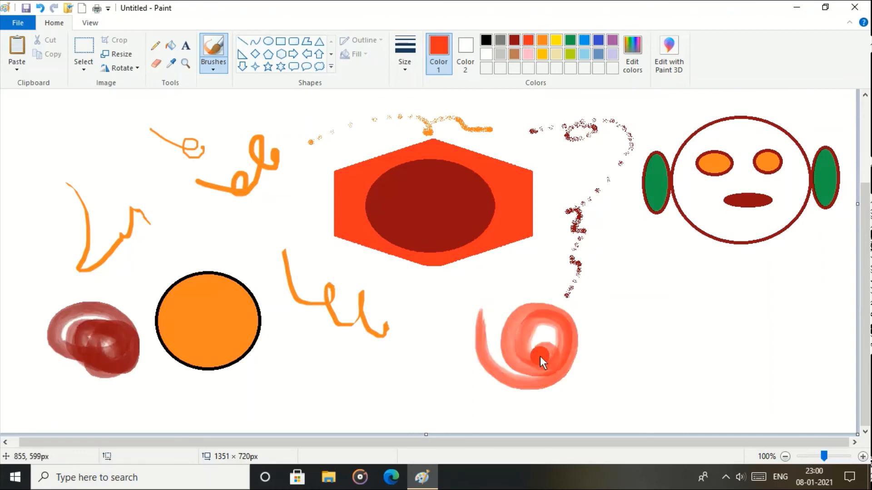
# - Draw a small red looped stroke between the orange circle and the hexagon with the Natural pencil brush
pyautogui.click(212, 70)
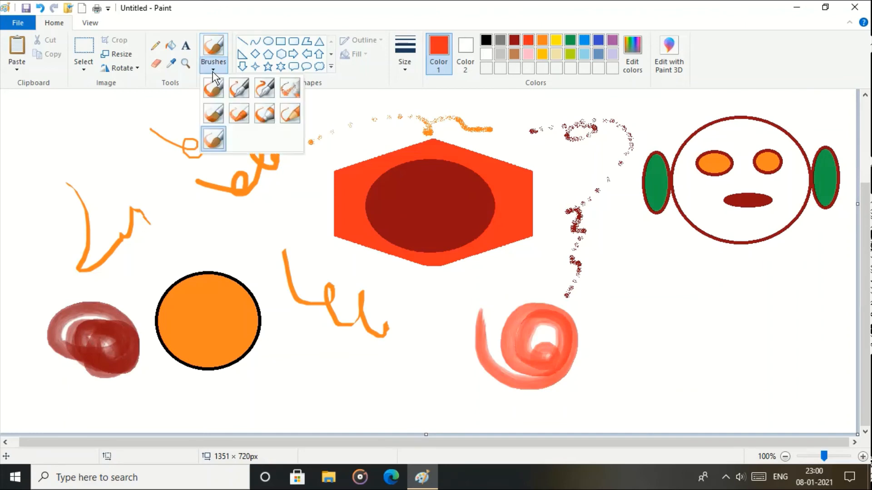
pyautogui.click(286, 117)
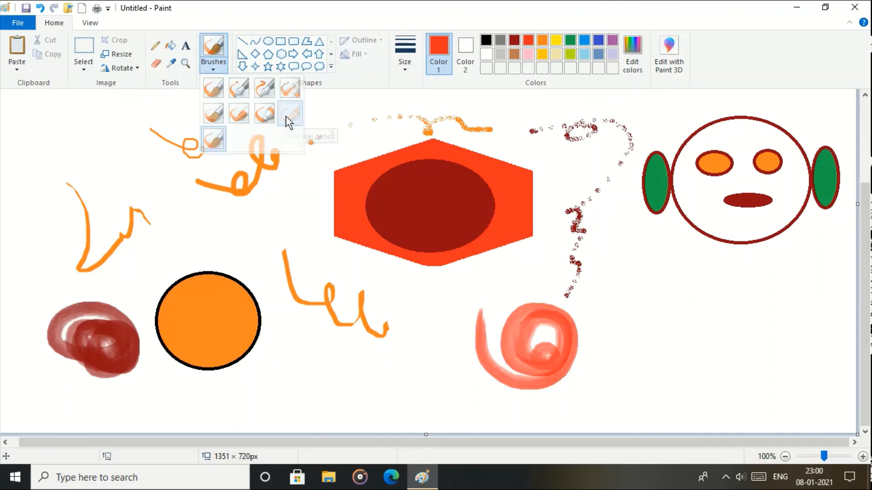
pyautogui.moveTo(300, 194)
pyautogui.mouseDown()
pyautogui.moveTo(286, 218)
pyautogui.moveTo(243, 231)
pyautogui.mouseUp()
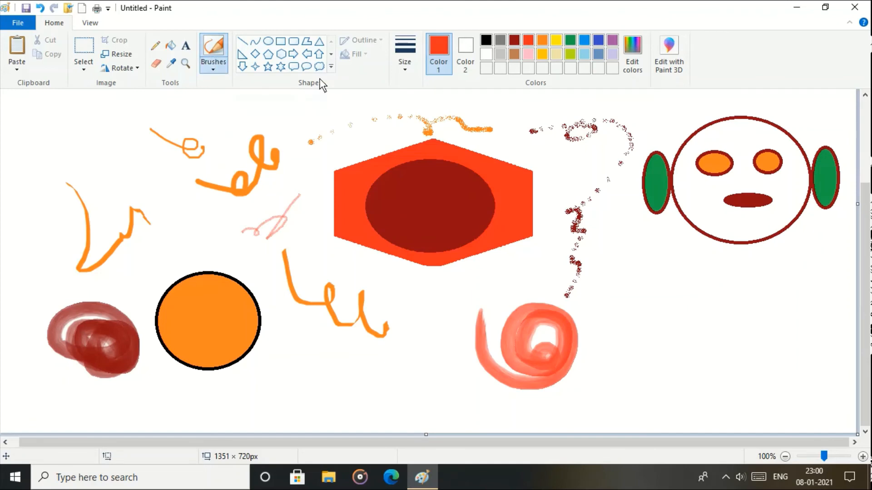
# - Draw a red heart about 230 × 162 px below the face and run a straight diagonal line across it
pyautogui.click(331, 68)
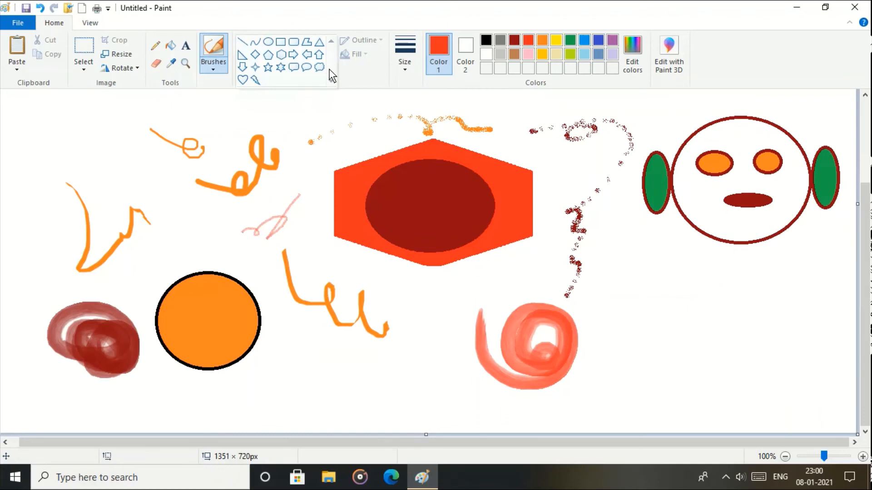
pyautogui.click(243, 80)
pyautogui.moveTo(649, 281); pyautogui.dragTo(797, 384)
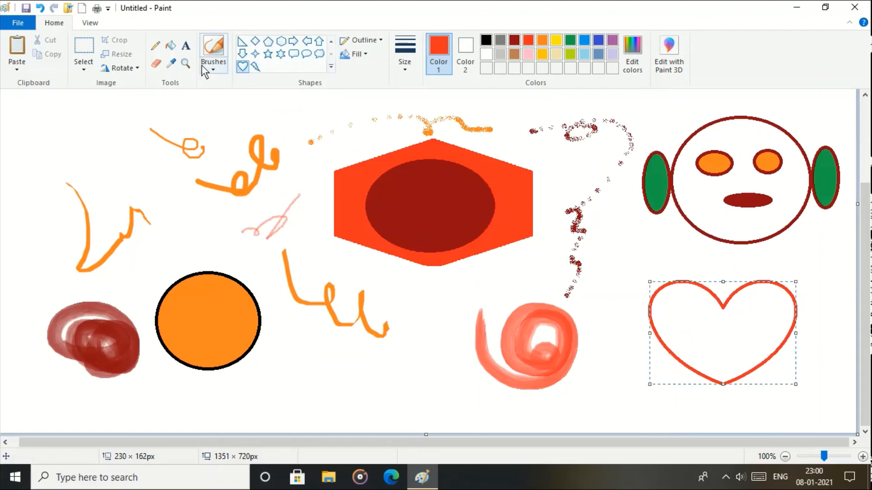
pyautogui.click(331, 68)
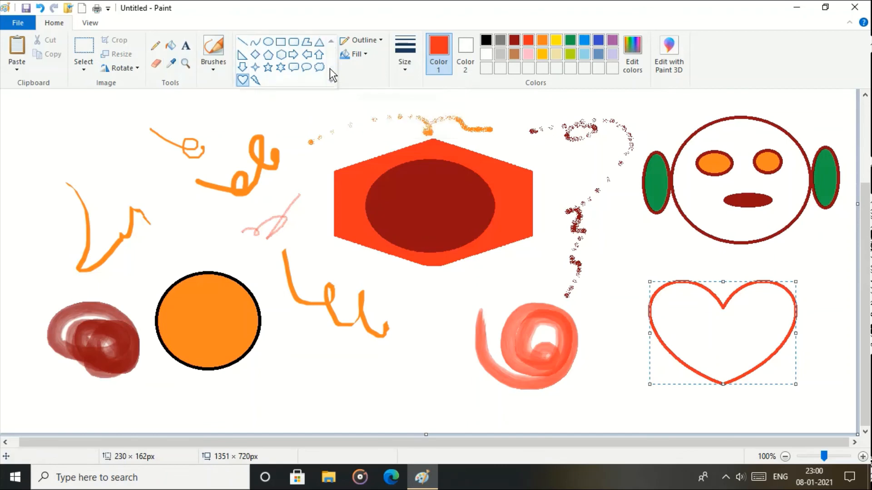
pyautogui.click(241, 42)
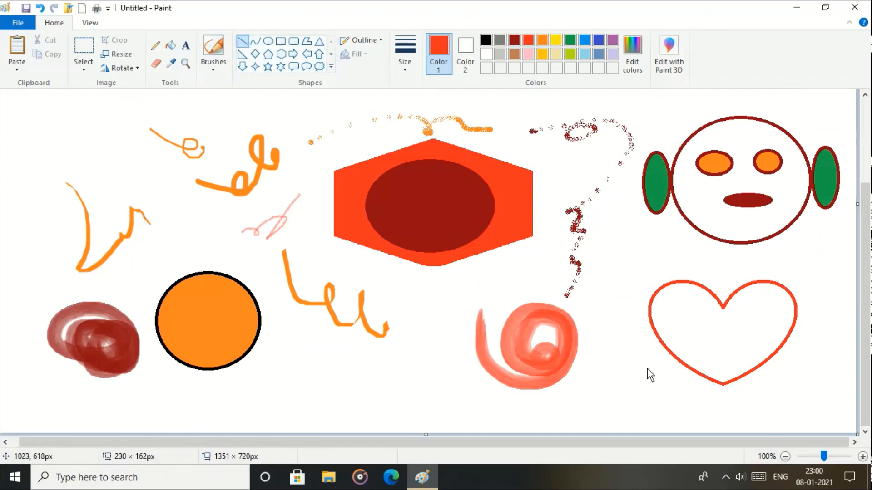
pyautogui.moveTo(647, 368); pyautogui.dragTo(841, 298)
# - Draw a red curve about 223 × 147 px beside the red spiral, bending the line twice into a hook
pyautogui.click(256, 41)
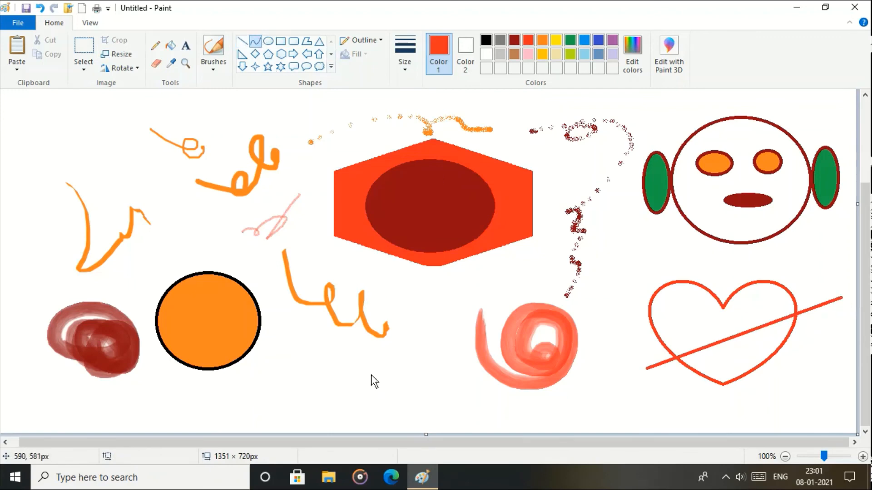
pyautogui.moveTo(346, 391); pyautogui.dragTo(432, 324)
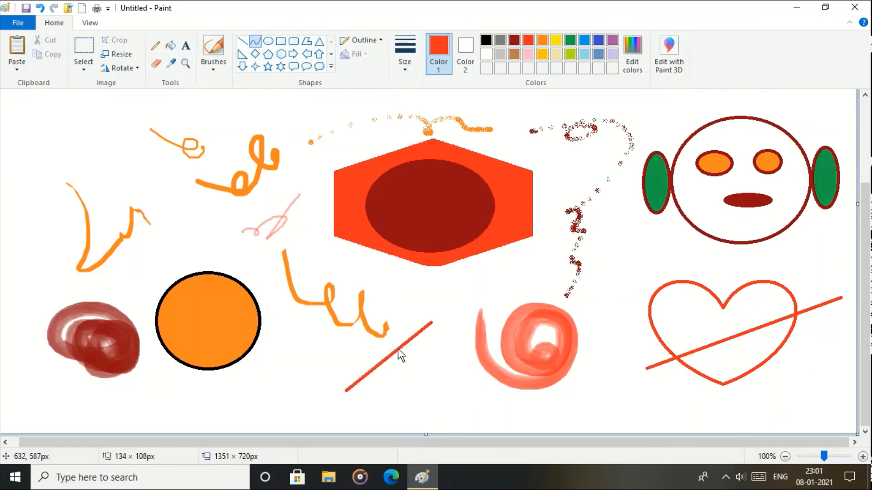
pyautogui.moveTo(401, 351)
pyautogui.mouseDown()
pyautogui.moveTo(445, 388)
pyautogui.moveTo(426, 401)
pyautogui.moveTo(445, 402)
pyautogui.mouseUp()
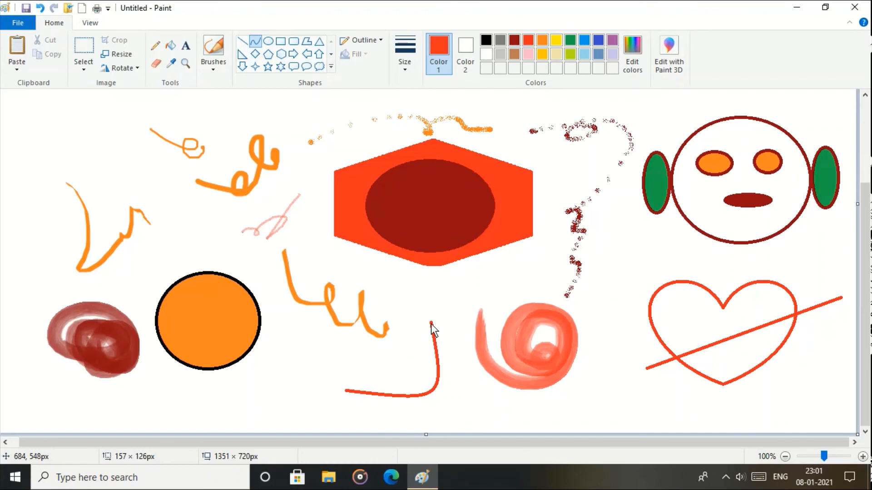
pyautogui.moveTo(431, 323); pyautogui.dragTo(488, 309)
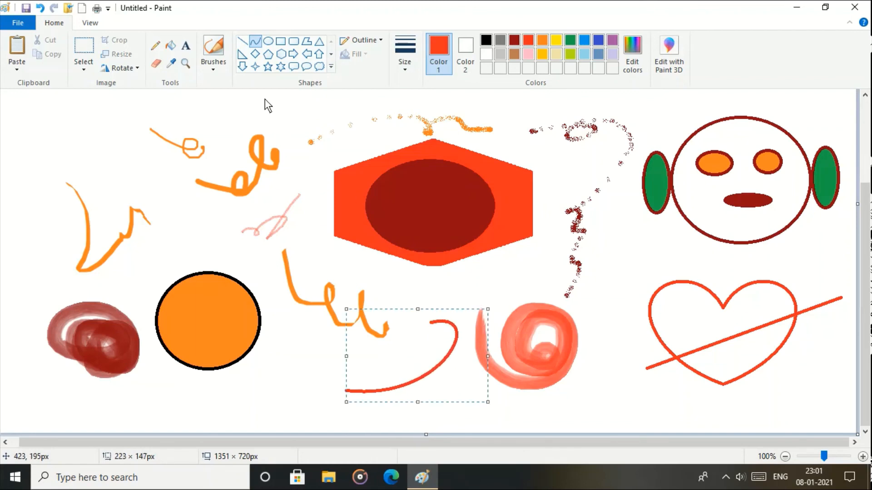
# - Add short red line strokes at the upper end of the heart's diagonal line to form an arrowhead
pyautogui.click(244, 42)
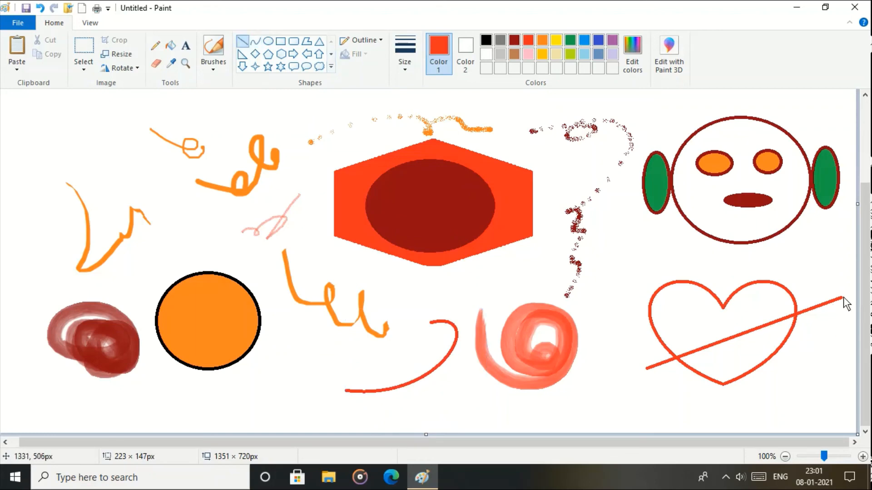
pyautogui.moveTo(843, 297)
pyautogui.mouseDown()
pyautogui.moveTo(829, 316)
pyautogui.moveTo(820, 291)
pyautogui.moveTo(844, 296)
pyautogui.mouseUp()
pyautogui.click(839, 372)
# - Fill the heart's upper part with red and the part below the arrow with green
pyautogui.click(171, 44)
pyautogui.click(703, 330)
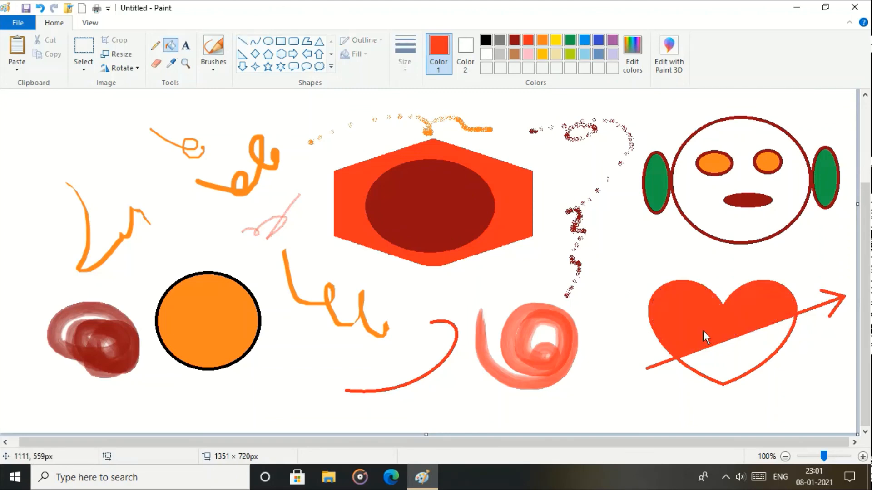
pyautogui.click(568, 41)
pyautogui.click(747, 360)
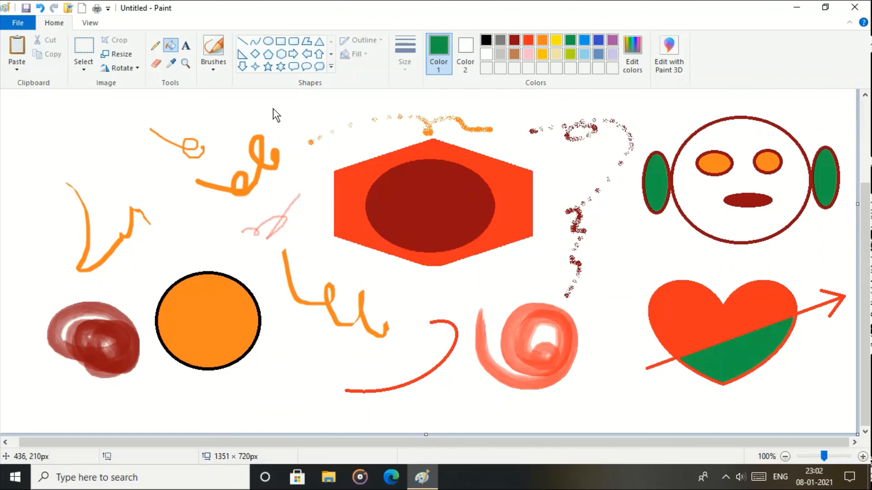
# - Draw an ellipse about 126 × 102 px above the orange V-shaped stroke, with a solid dark red outline
pyautogui.click(269, 41)
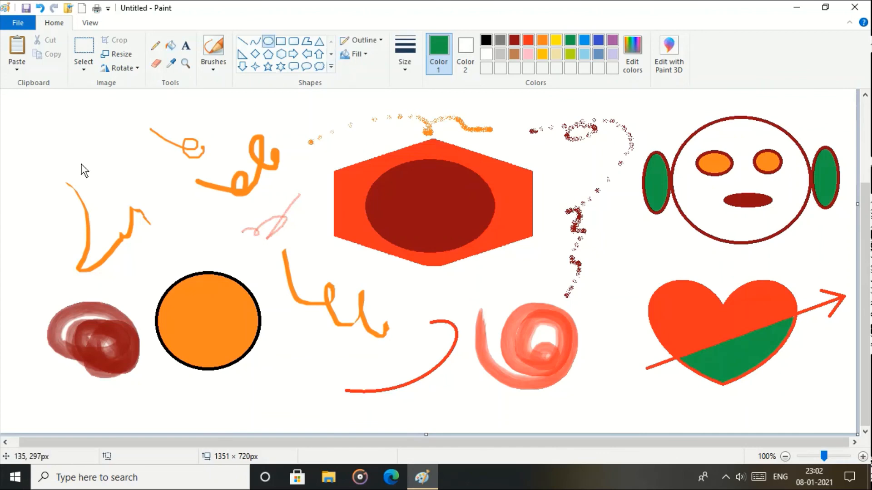
pyautogui.moveTo(50, 107); pyautogui.dragTo(131, 172)
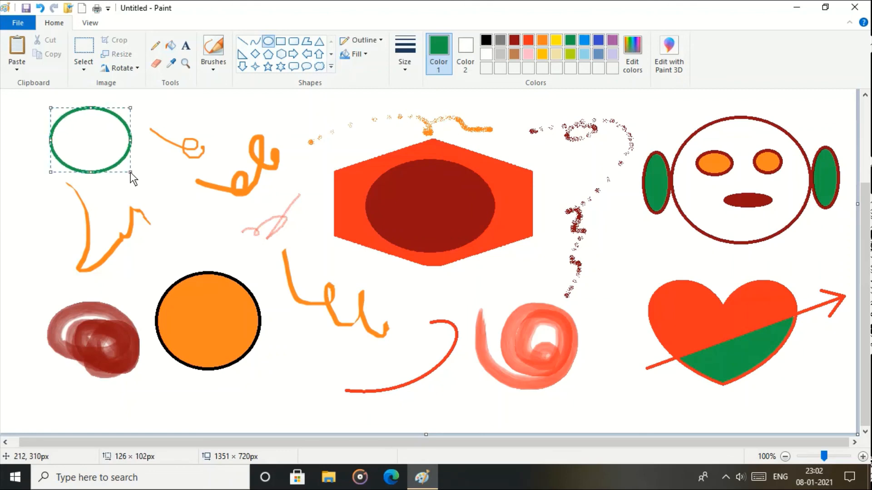
pyautogui.click(380, 40)
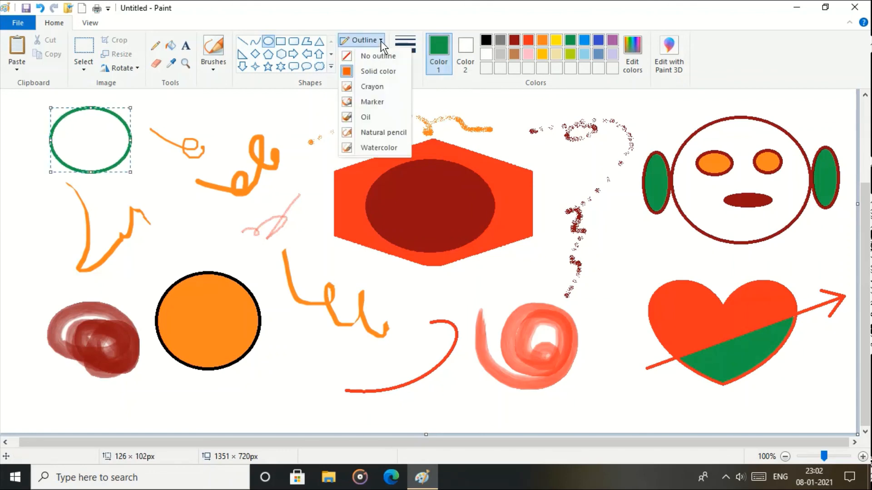
pyautogui.click(374, 71)
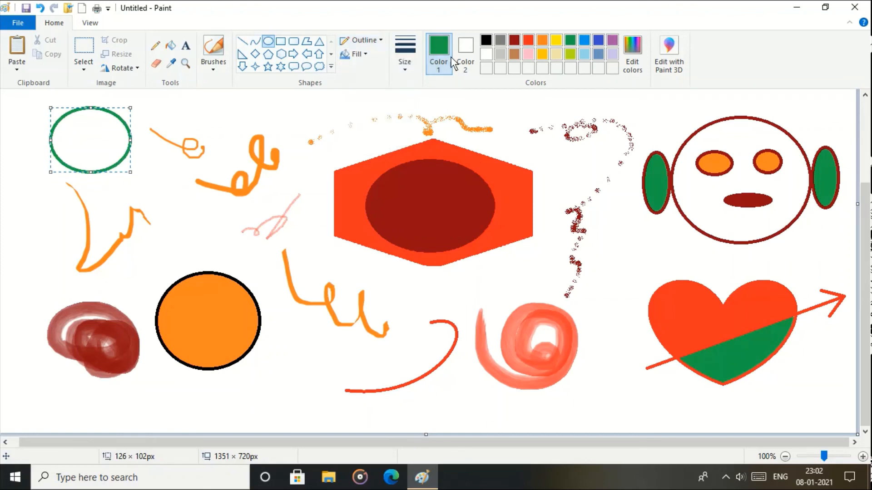
pyautogui.click(517, 40)
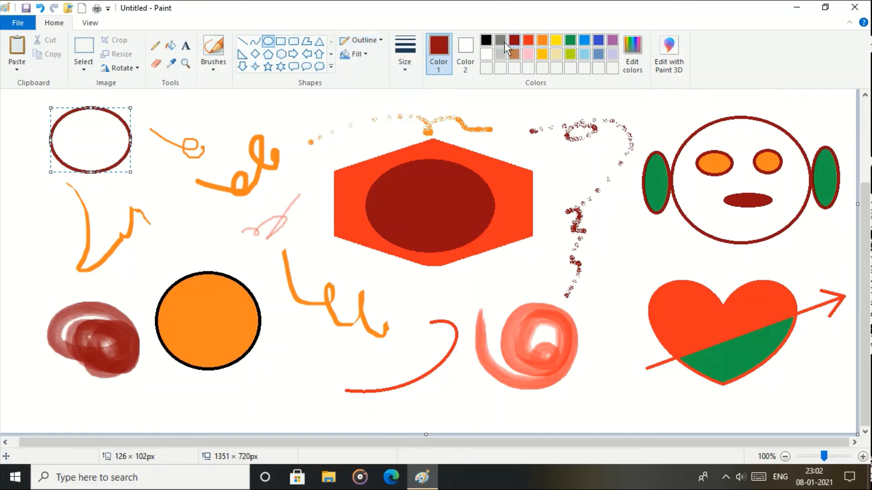
# - Apply the Crayon fill style to the new ellipse and flood its interior with dark red
pyautogui.click(366, 55)
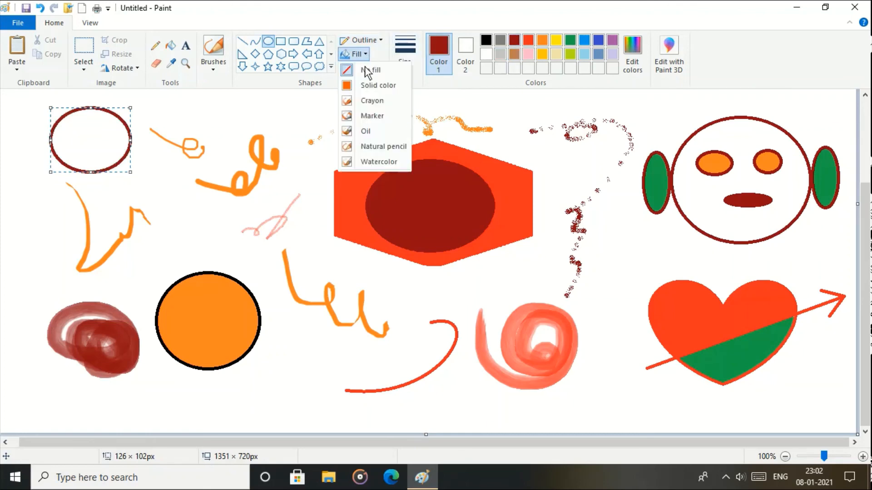
pyautogui.click(364, 101)
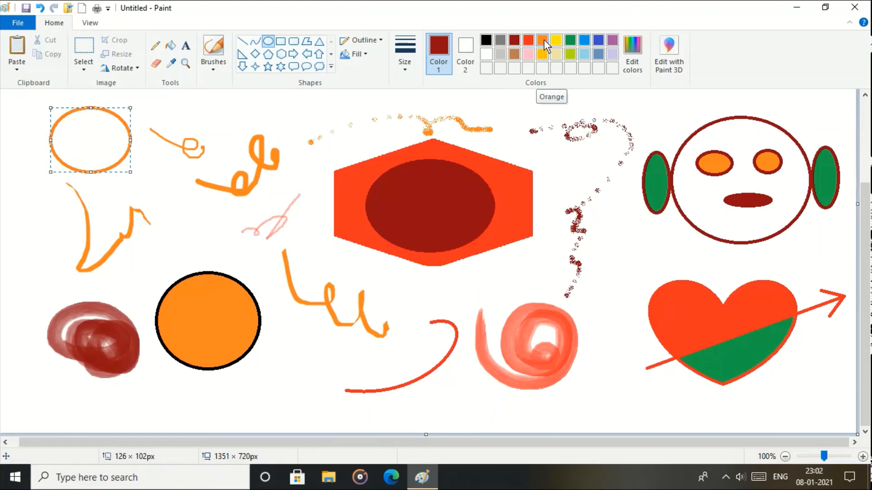
pyautogui.click(172, 45)
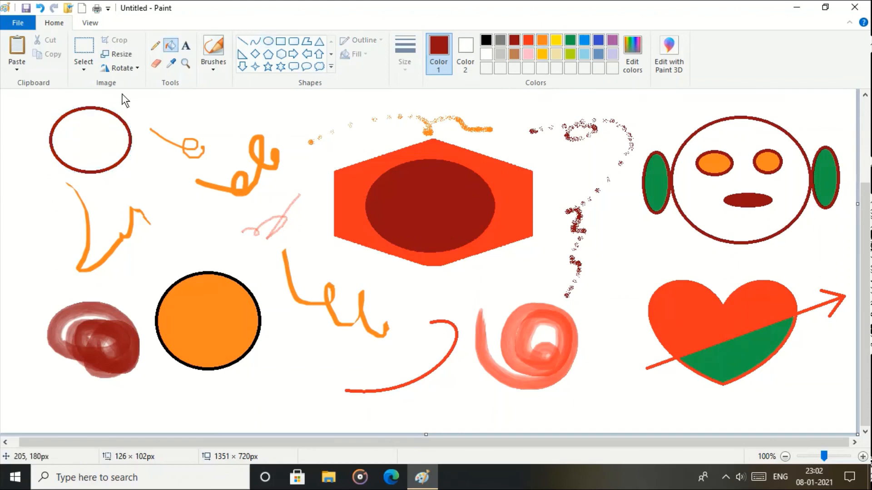
pyautogui.click(86, 135)
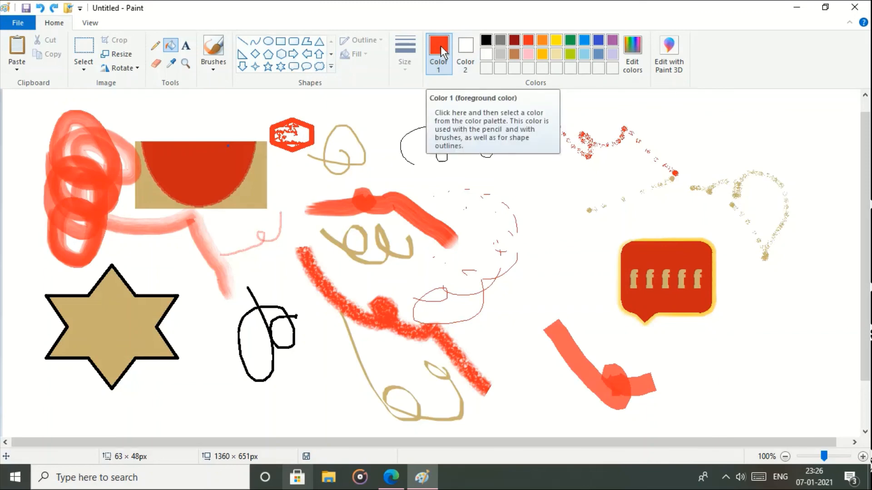
# - Set Color 2 to yellow and use it to fill the six-pointed star and the red half-ellipse
pyautogui.click(465, 45)
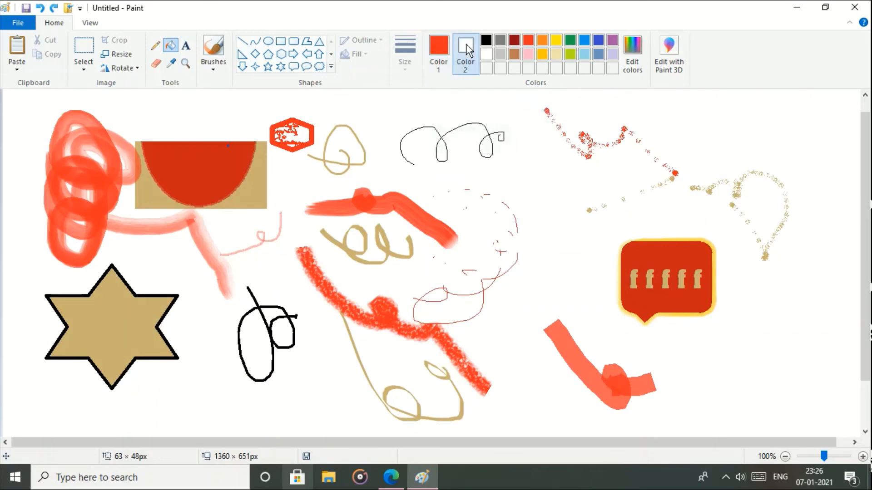
pyautogui.click(554, 41)
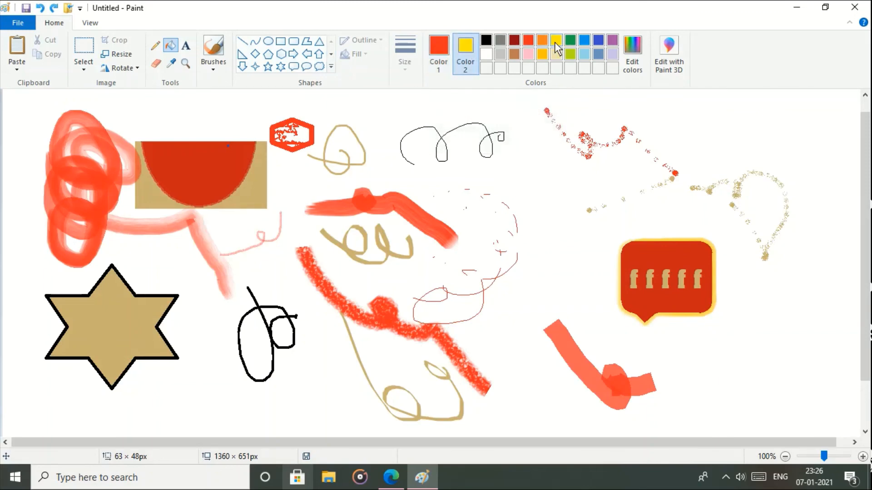
pyautogui.click(102, 324)
pyautogui.rightClick(102, 323)
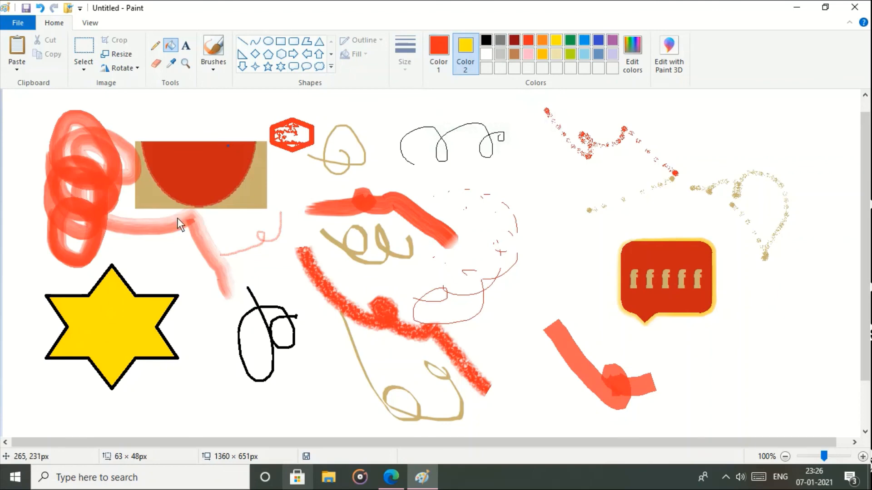
pyautogui.rightClick(199, 174)
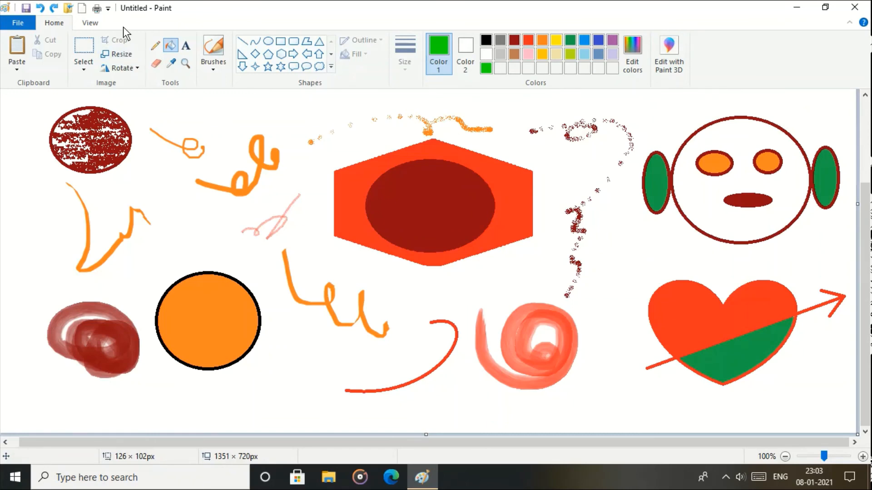
# - Zoom the drawing in to 200% and back out to 100%
pyautogui.click(91, 23)
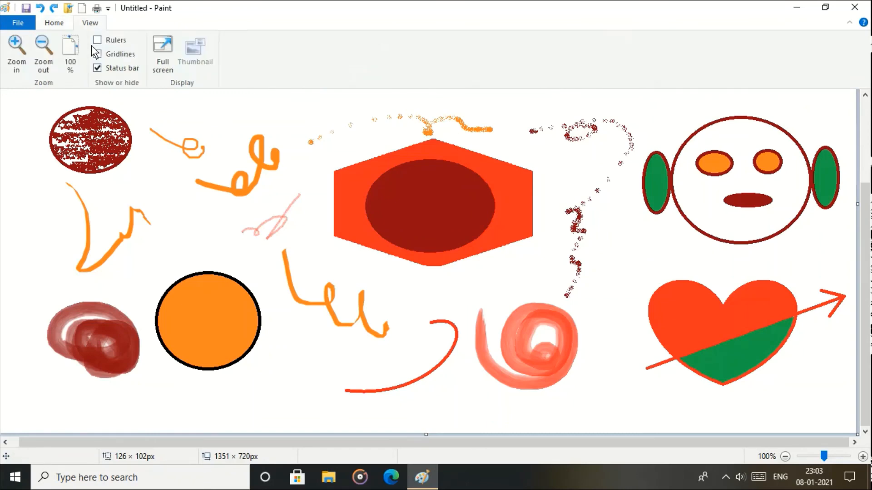
pyautogui.click(17, 66)
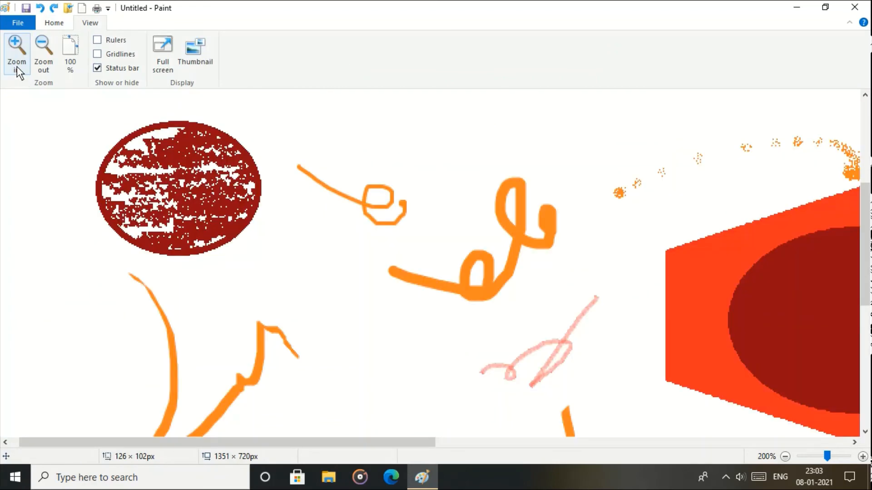
pyautogui.click(43, 70)
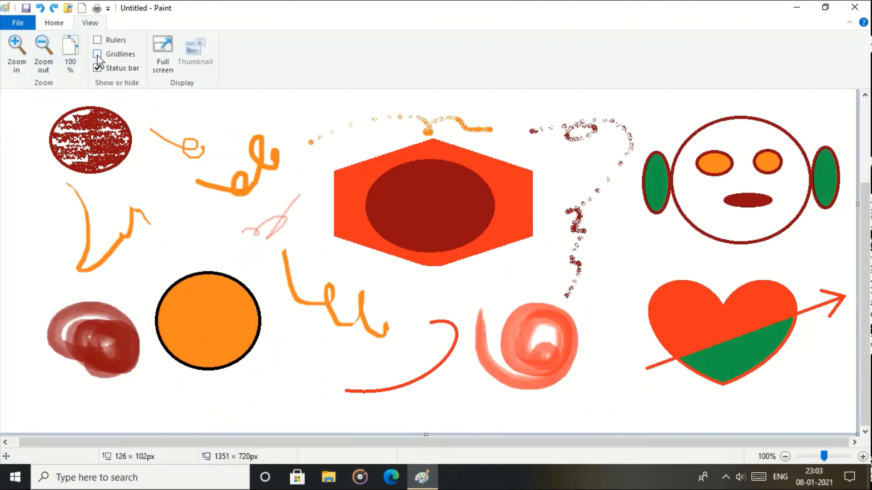
# - Show the rulers and the gridlines one after the other, hiding each again
pyautogui.click(97, 41)
pyautogui.click(98, 42)
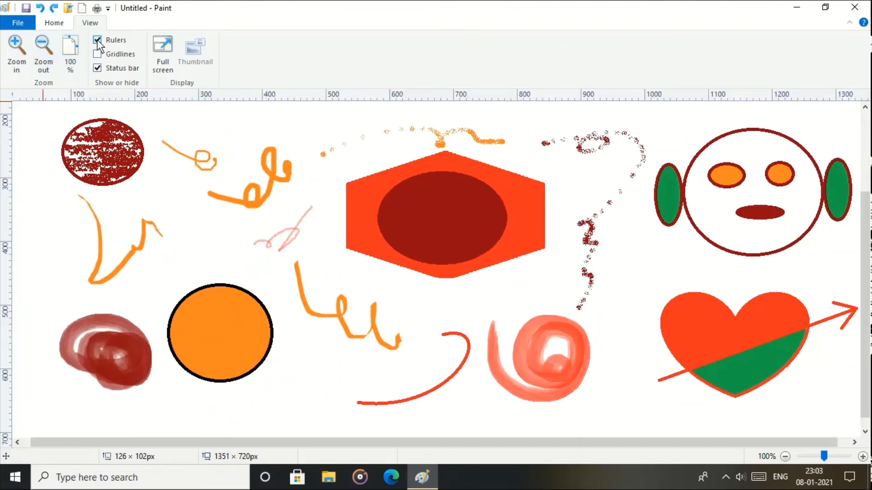
pyautogui.click(98, 55)
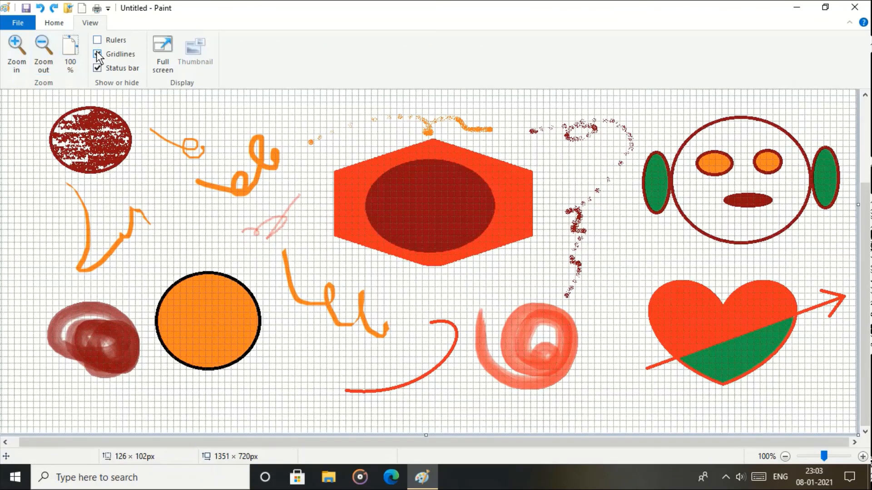
pyautogui.click(98, 54)
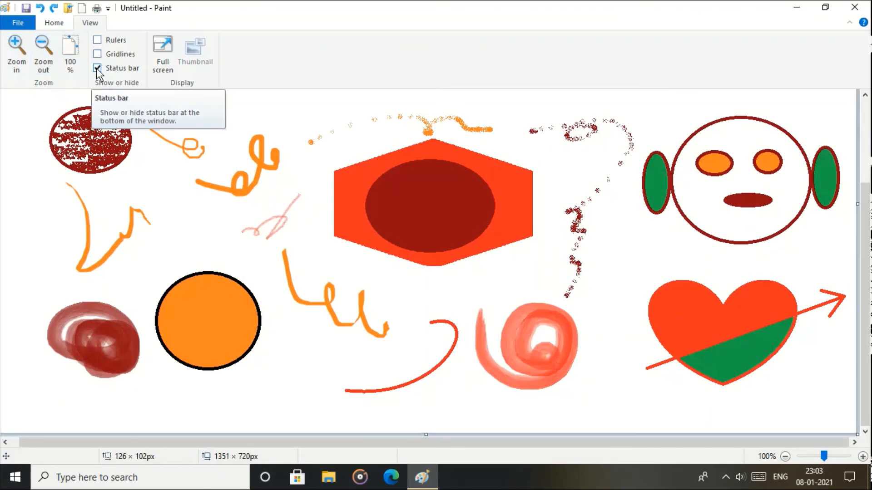
# - Hide and restore the status bar, and view the drawing in full screen before returning to the normal window
pyautogui.click(97, 68)
pyautogui.click(97, 68)
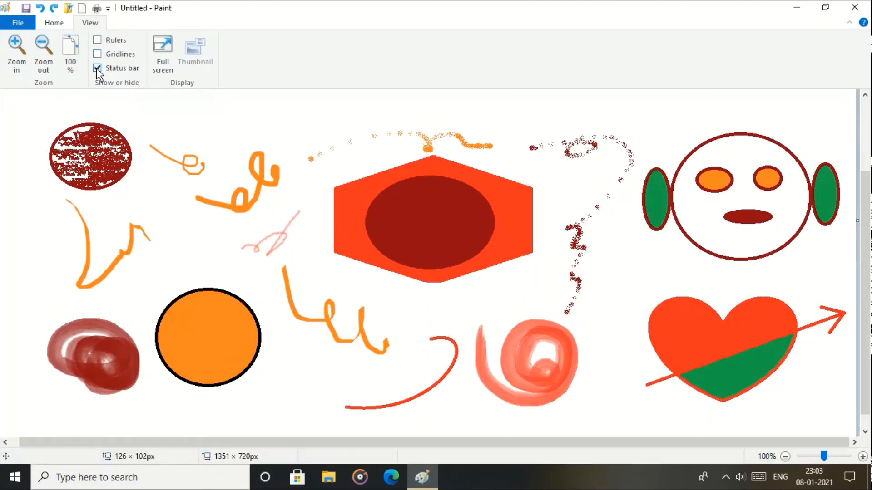
pyautogui.click(161, 57)
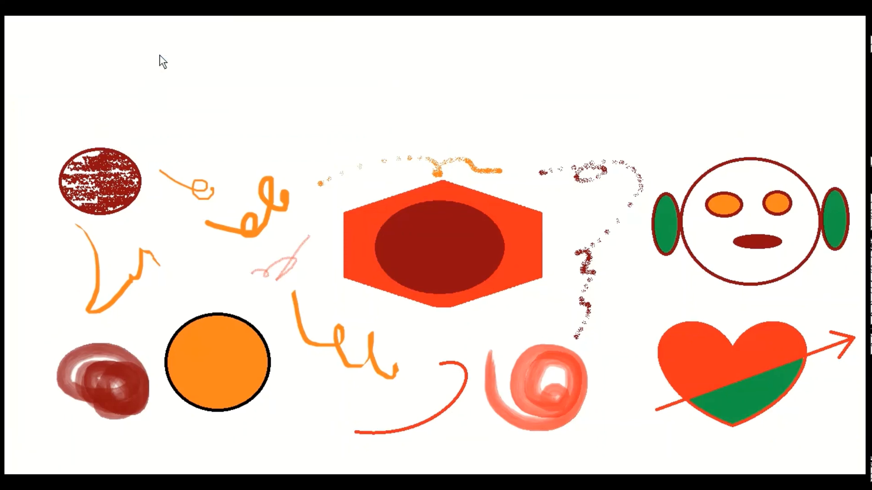
pyautogui.click(159, 55)
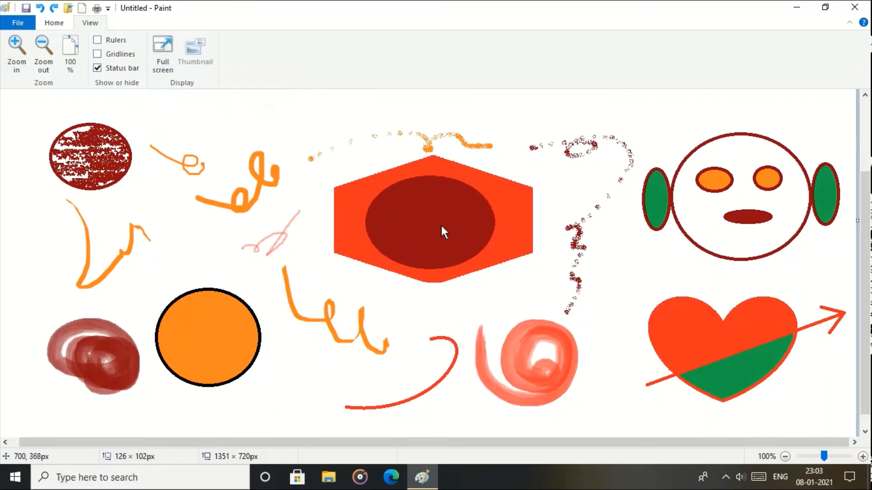
# - Fill the hexagon around the dark red ellipse with bright green while zoomed to 200% with the thumbnail shown
pyautogui.click(15, 57)
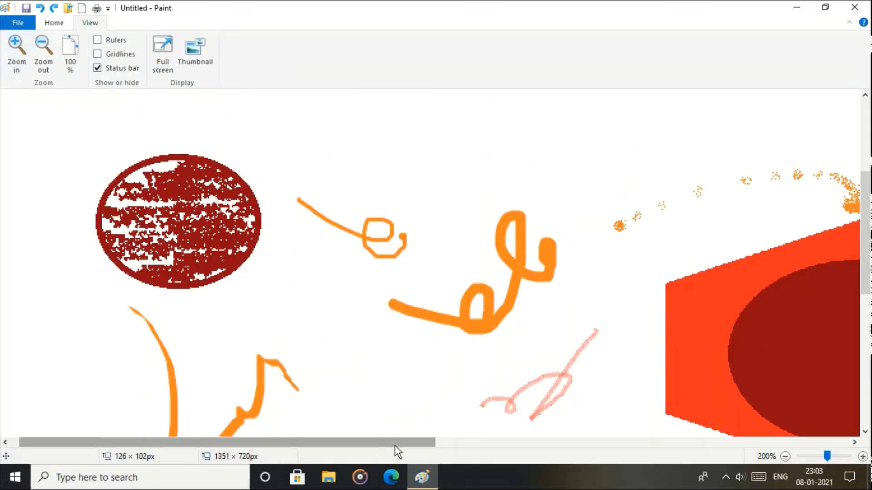
pyautogui.moveTo(394, 445); pyautogui.dragTo(583, 447)
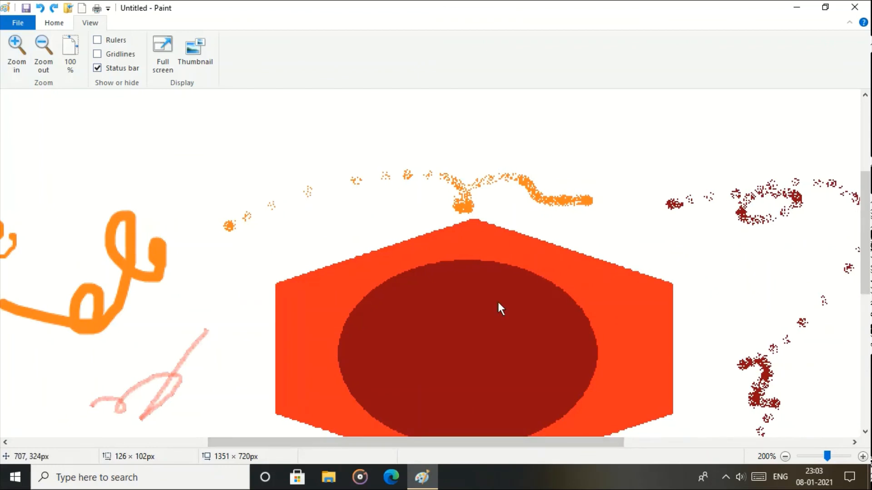
pyautogui.click(187, 66)
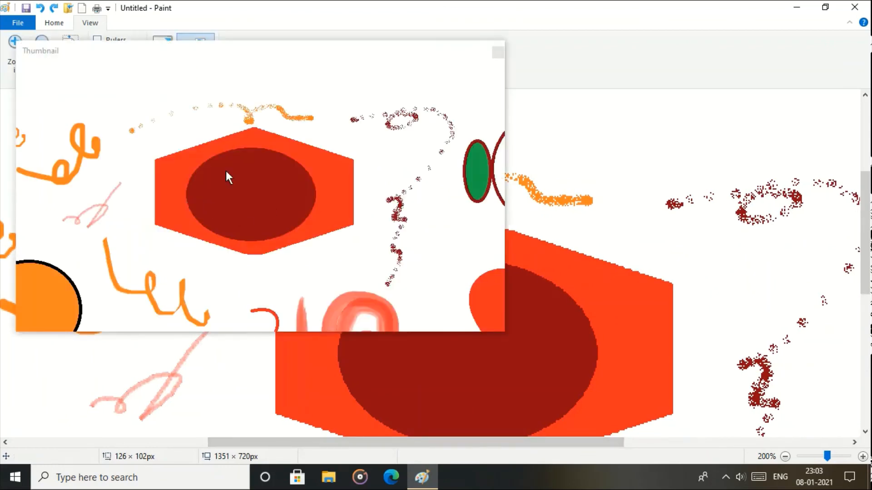
pyautogui.click(669, 357)
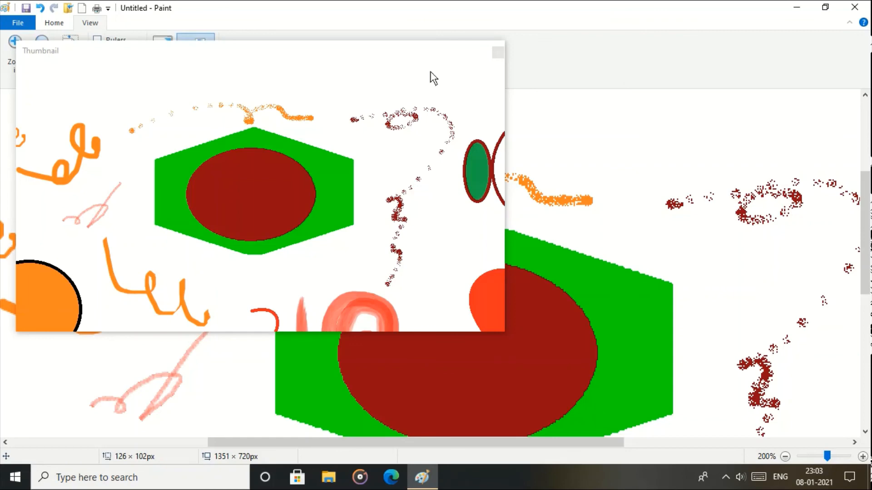
pyautogui.click(497, 53)
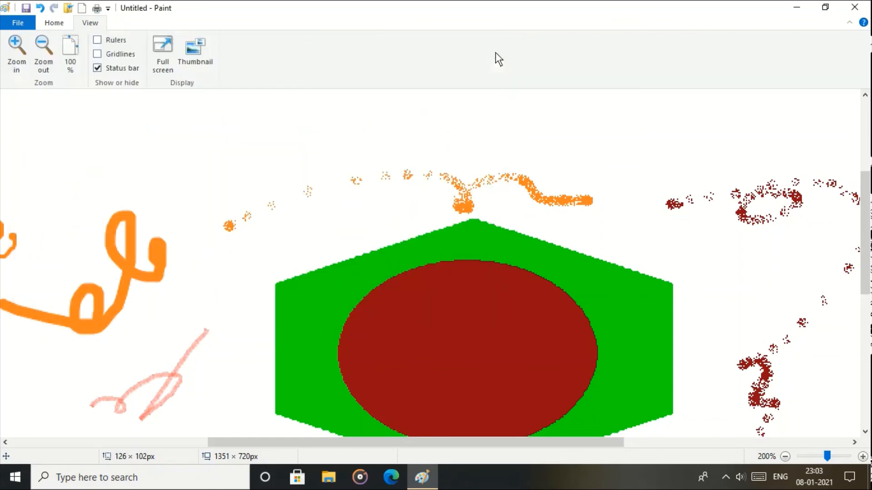